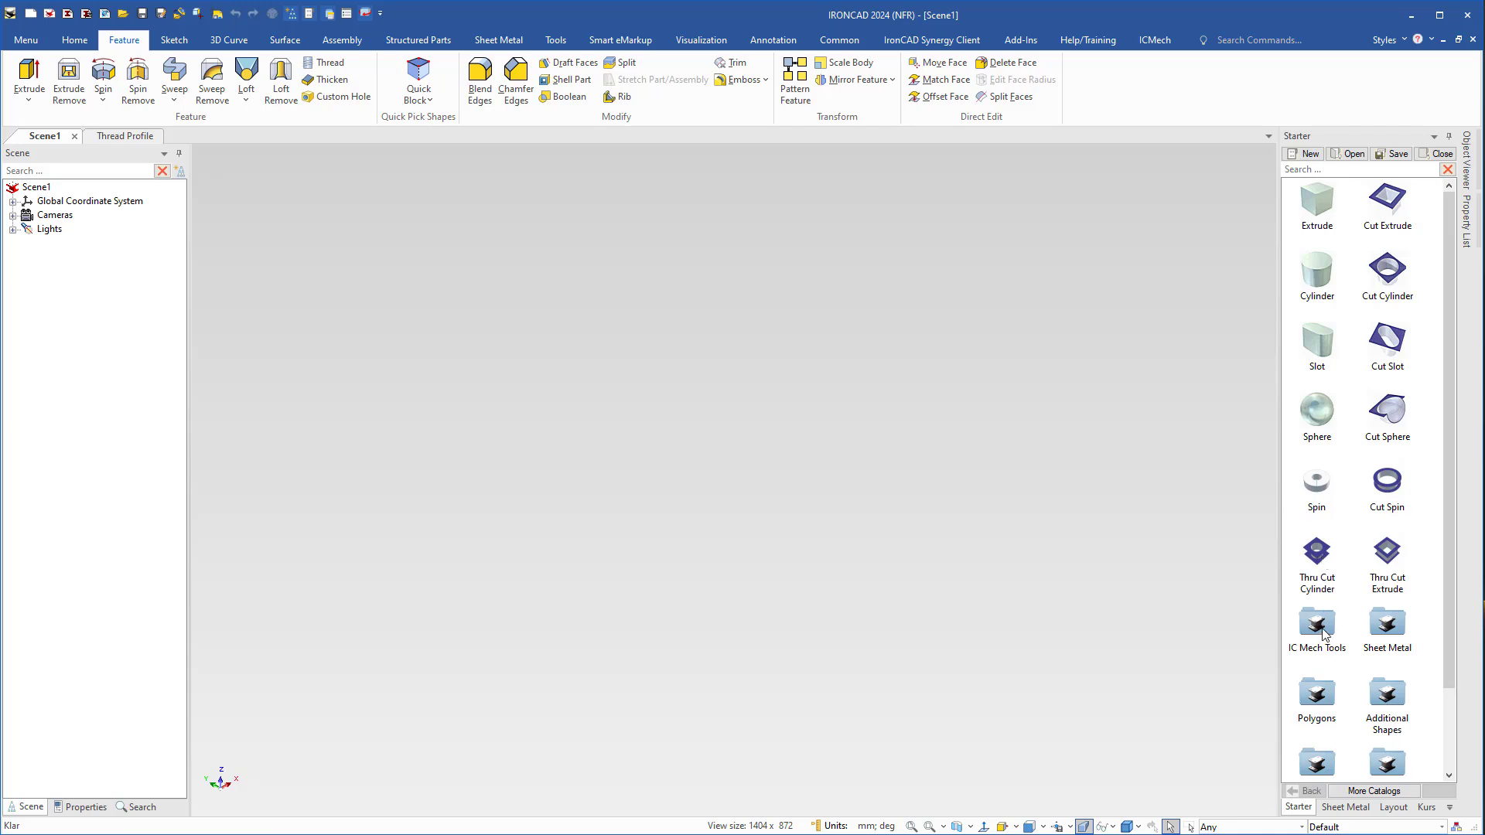
- Insert an ISO M6M hex nut of type M12 into the scene from the IC Mech Tools fasteners
drag(1322, 634, 700, 475)
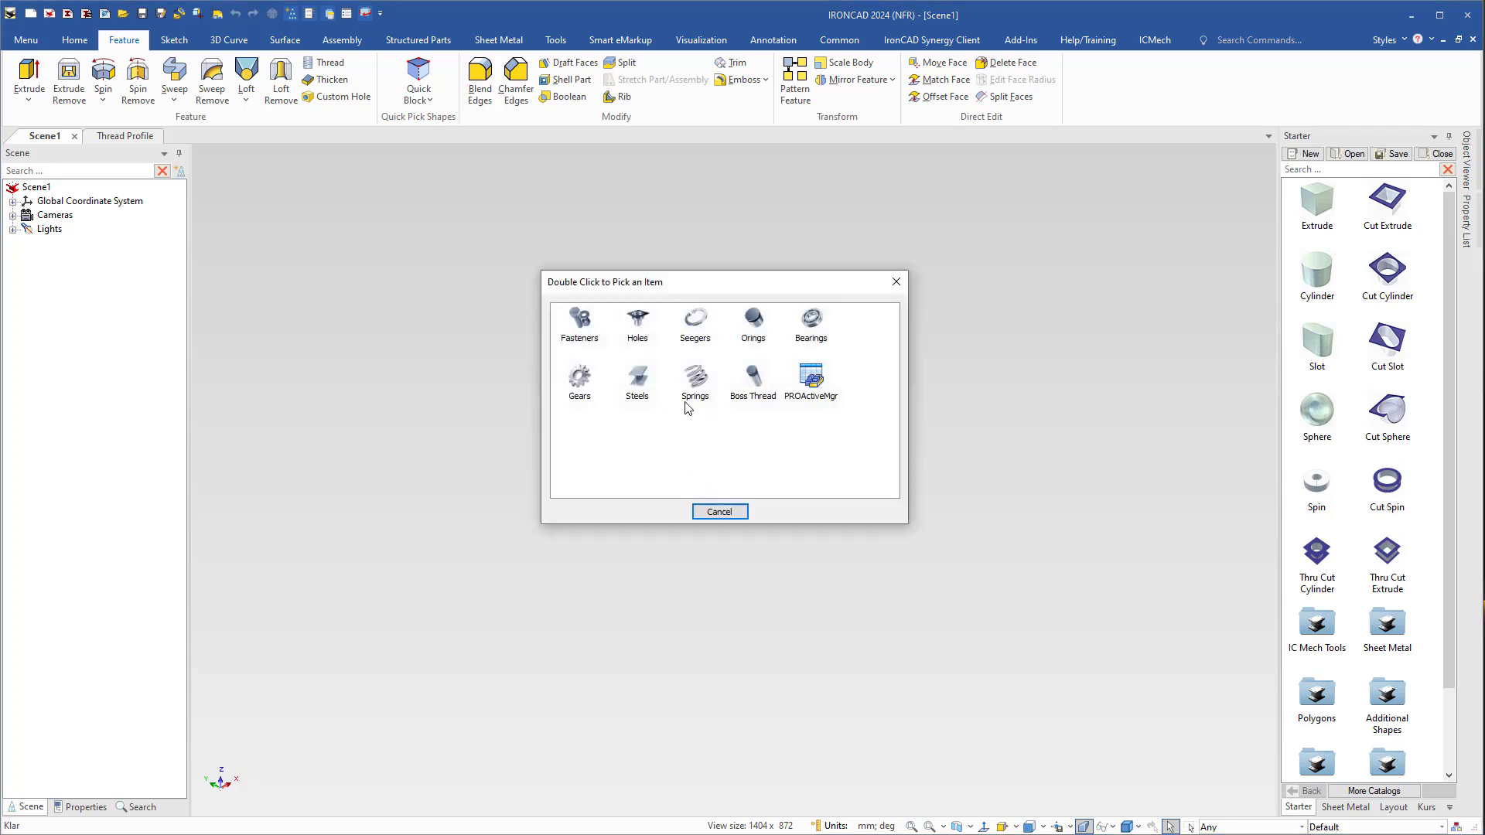
double_click(579, 323)
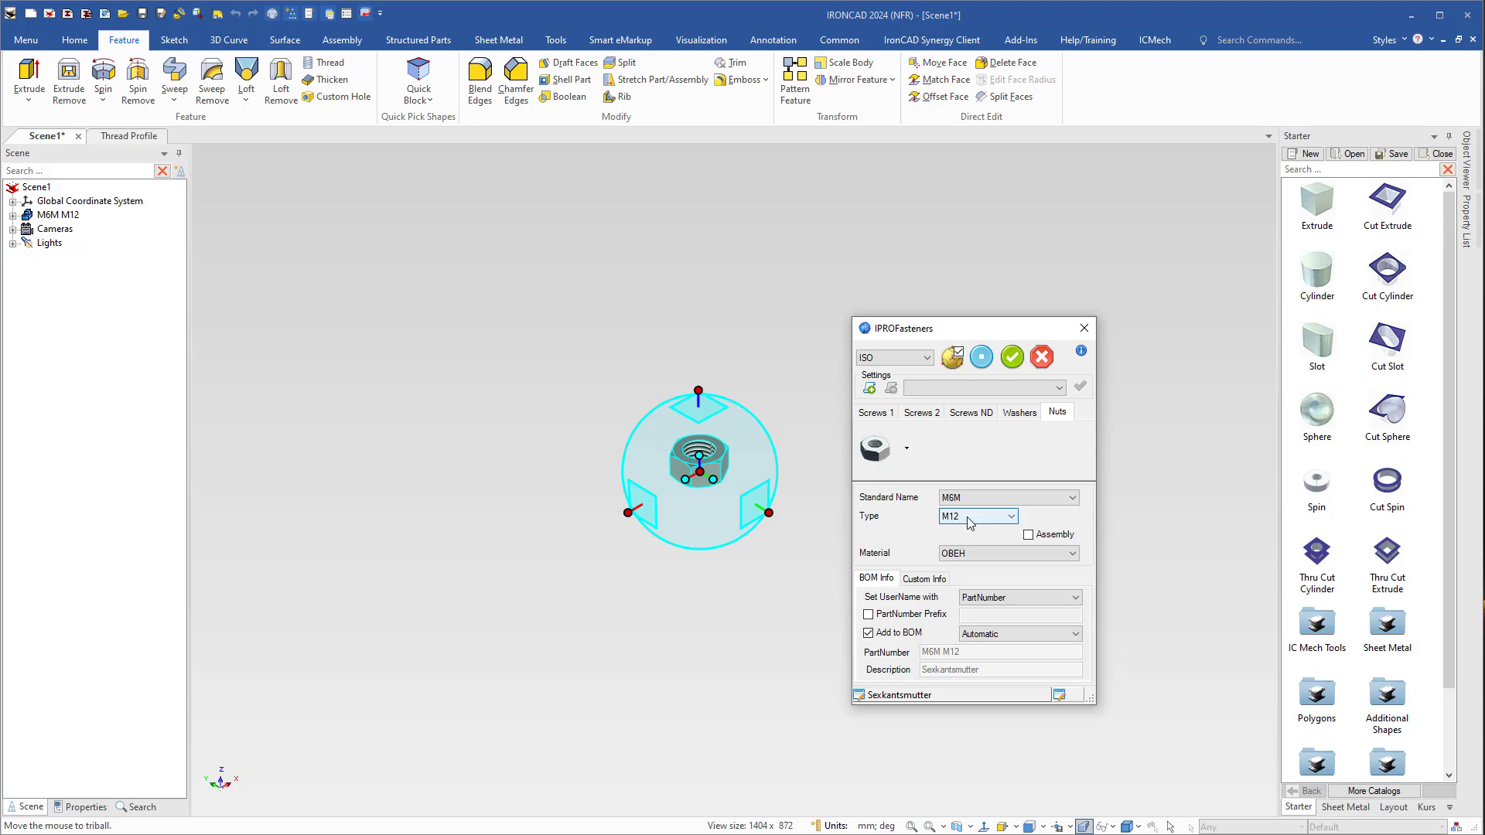
click(1012, 356)
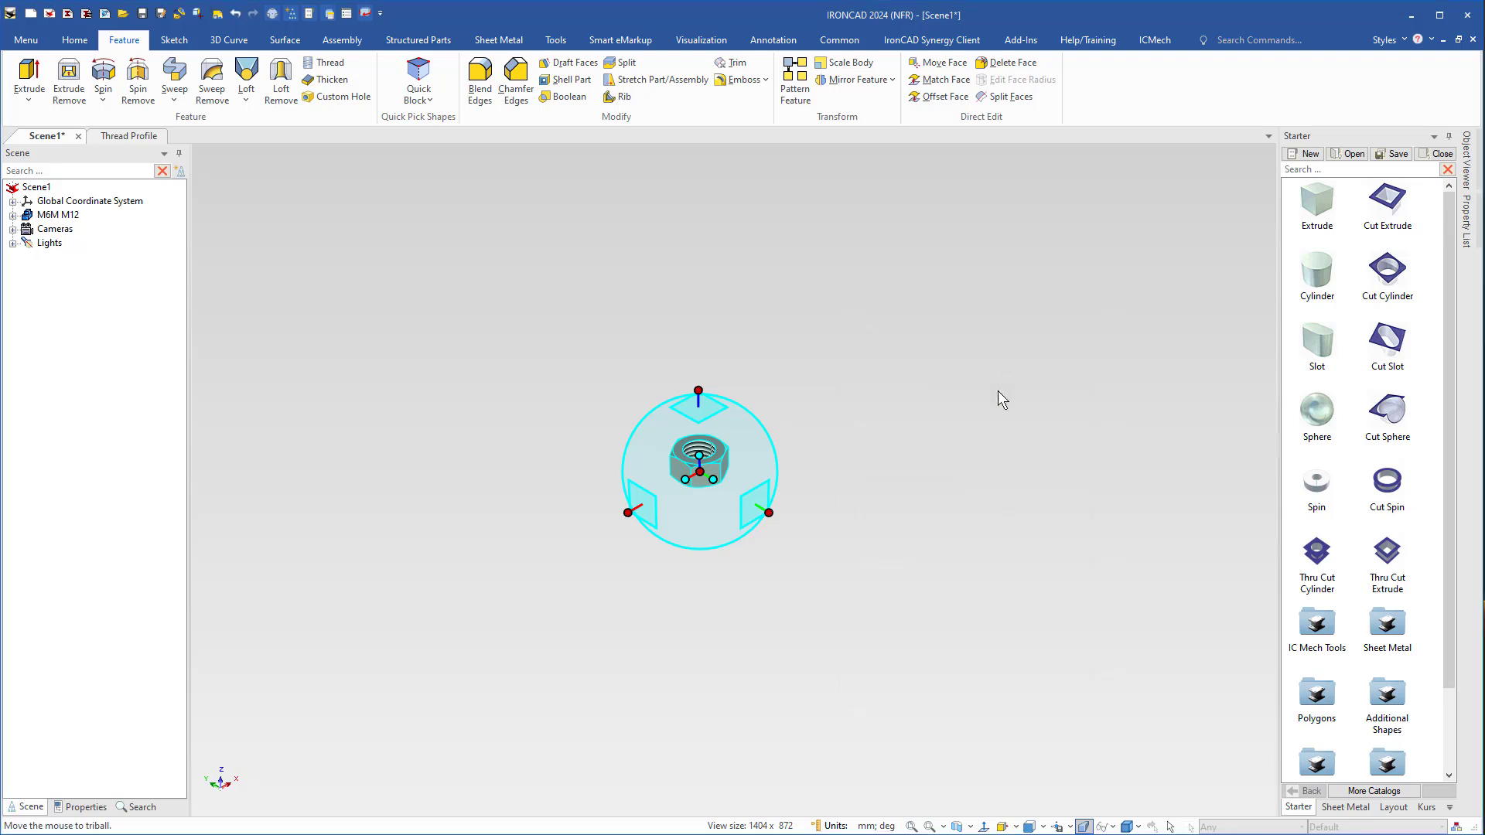
click(971, 496)
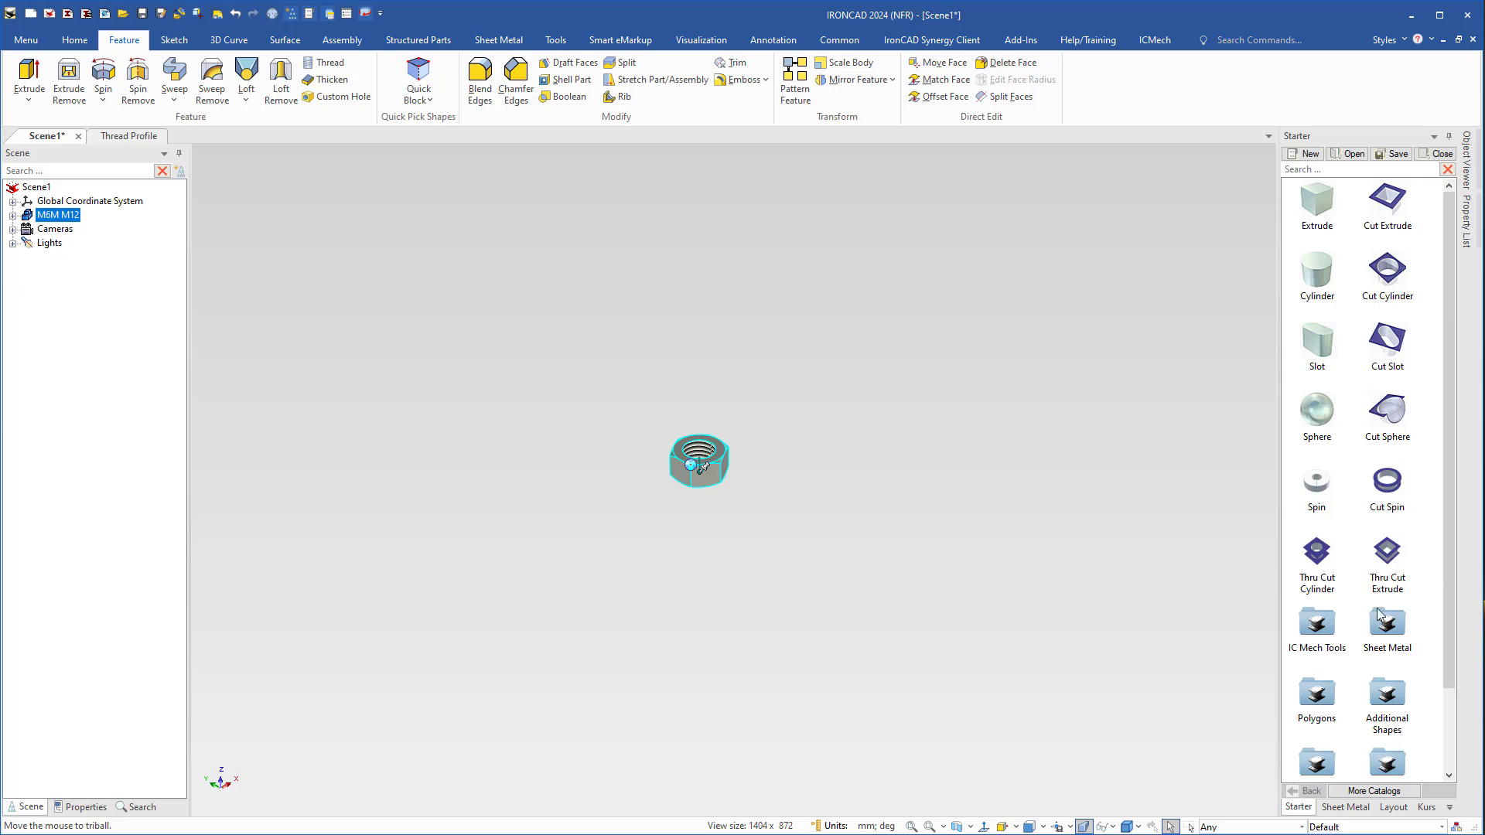
- Insert an ISO M6S hex head screw of type M12 with length 40.0 beside the nut
double_click(1317, 627)
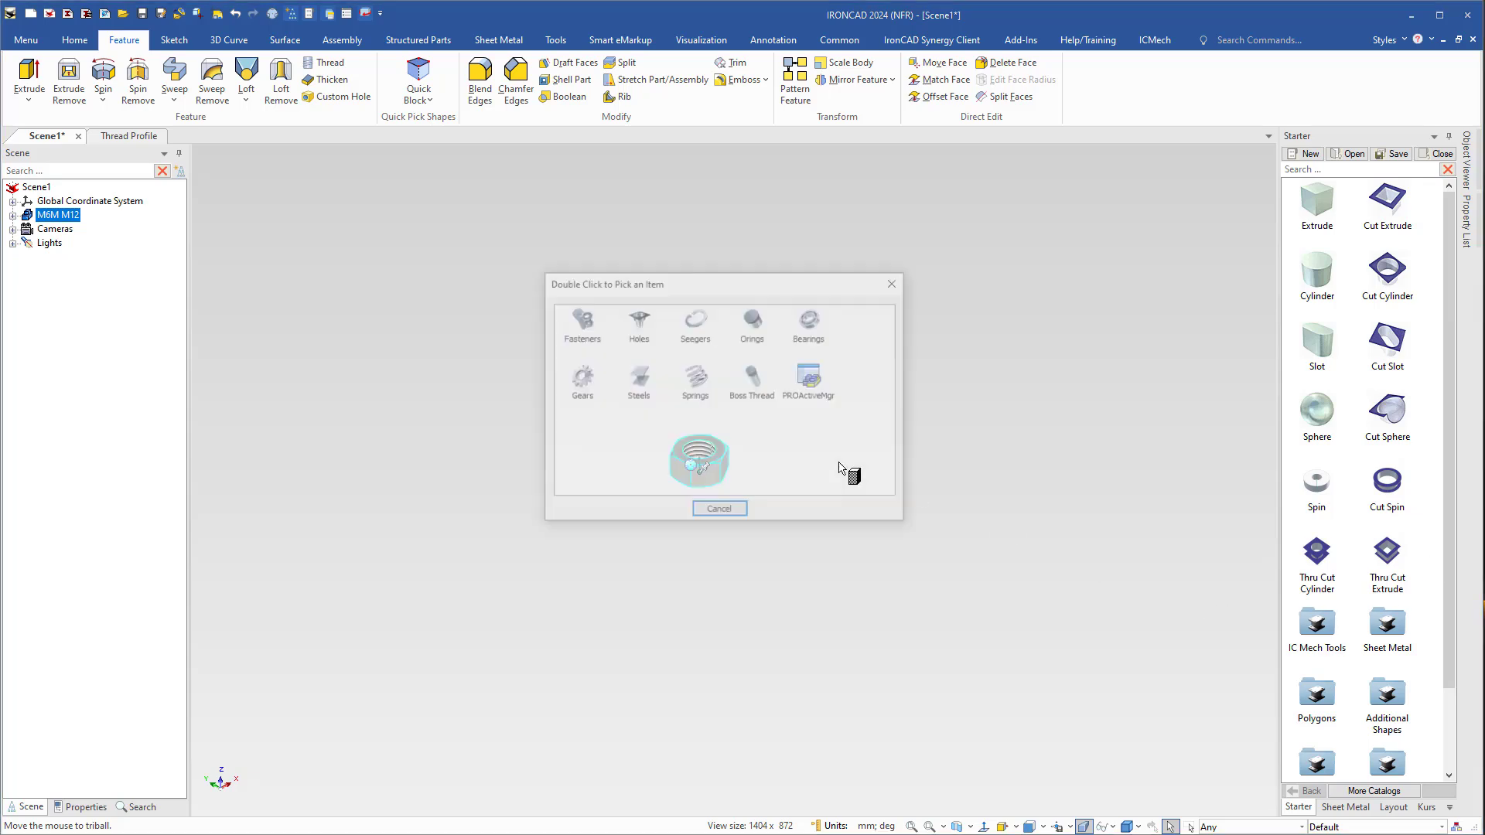
double_click(579, 325)
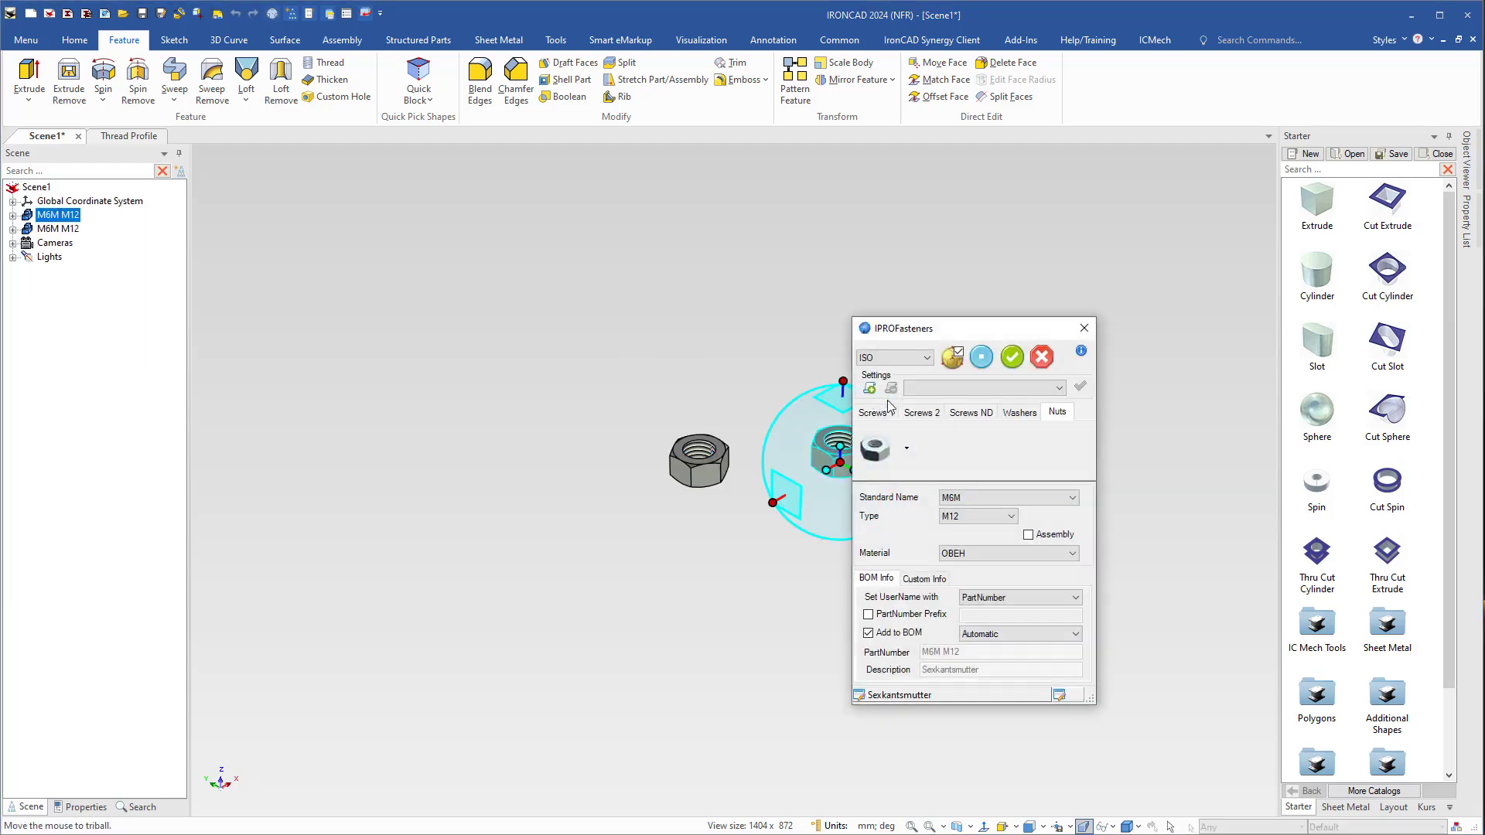
click(889, 415)
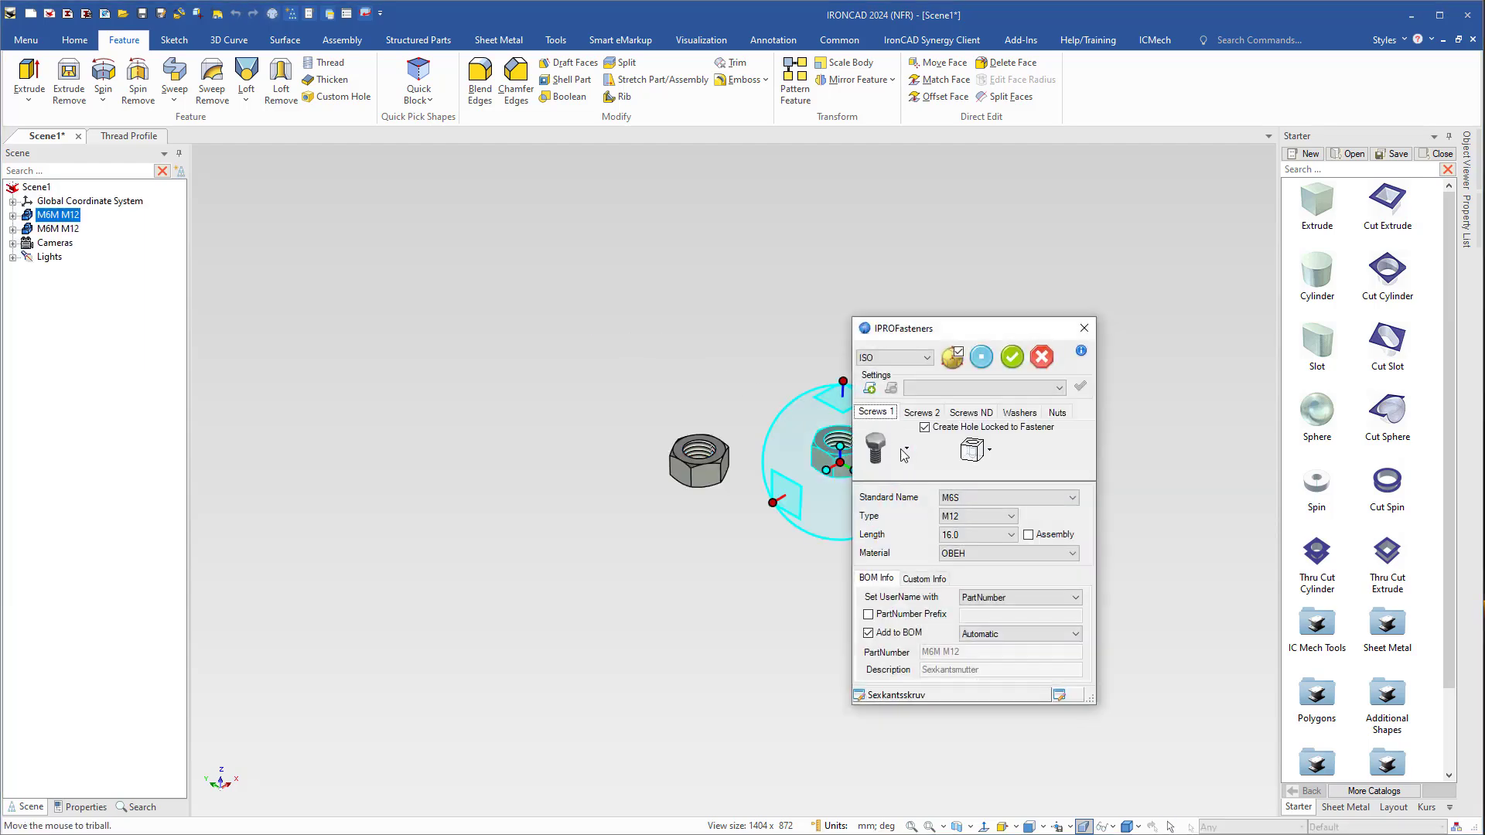
click(902, 448)
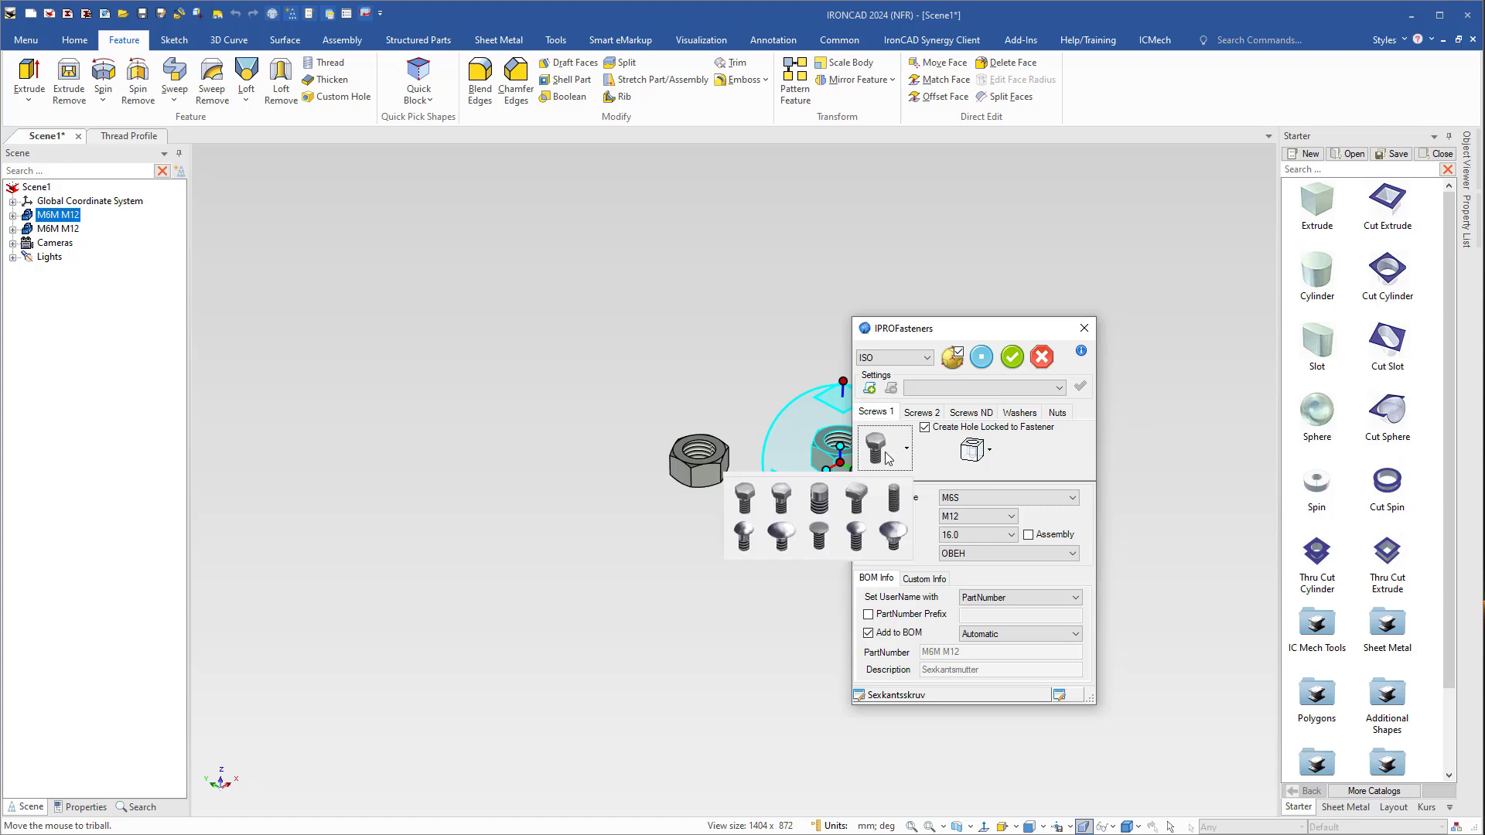
click(747, 507)
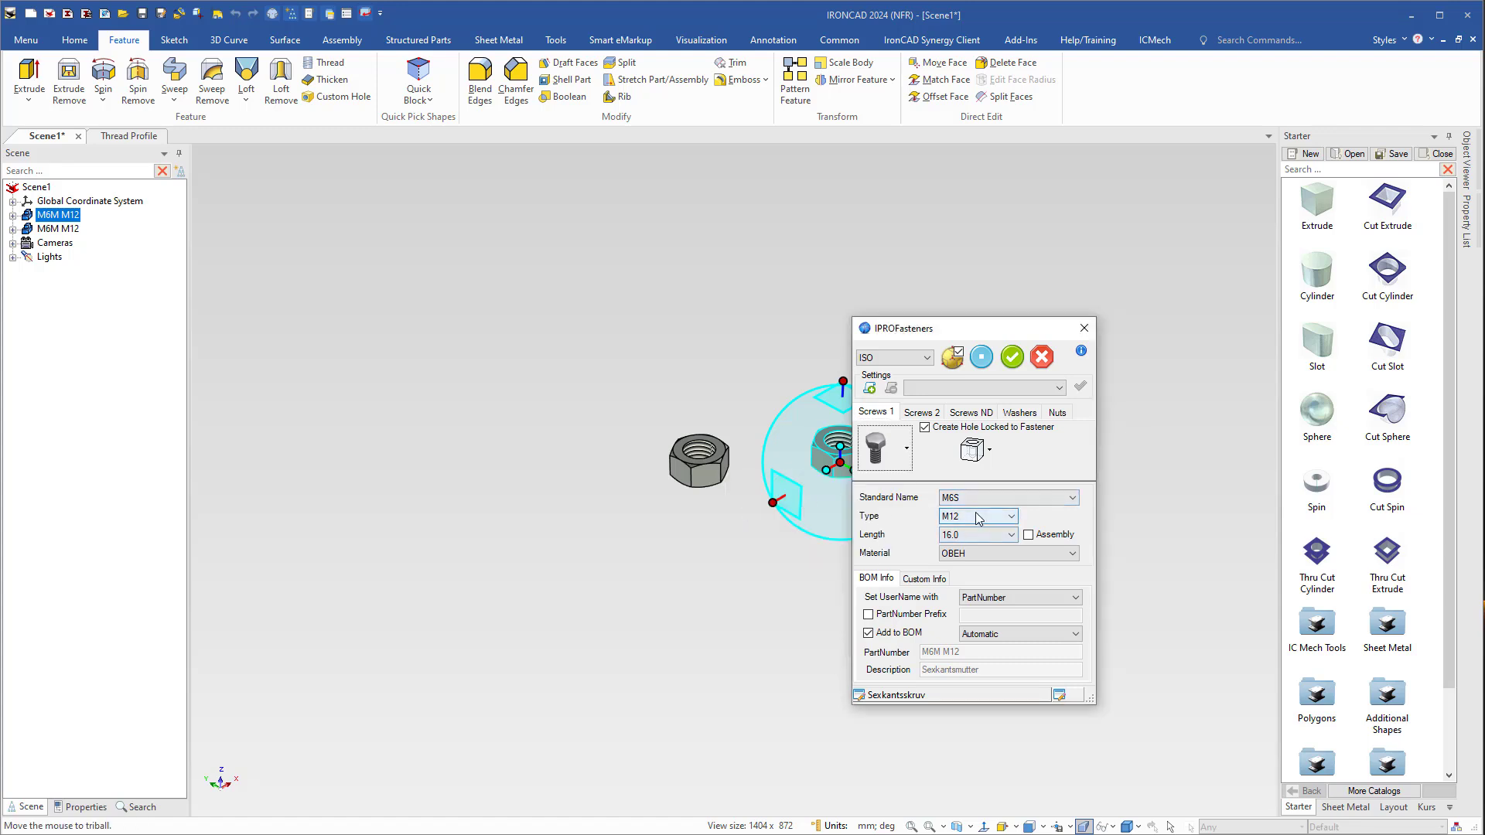
click(978, 541)
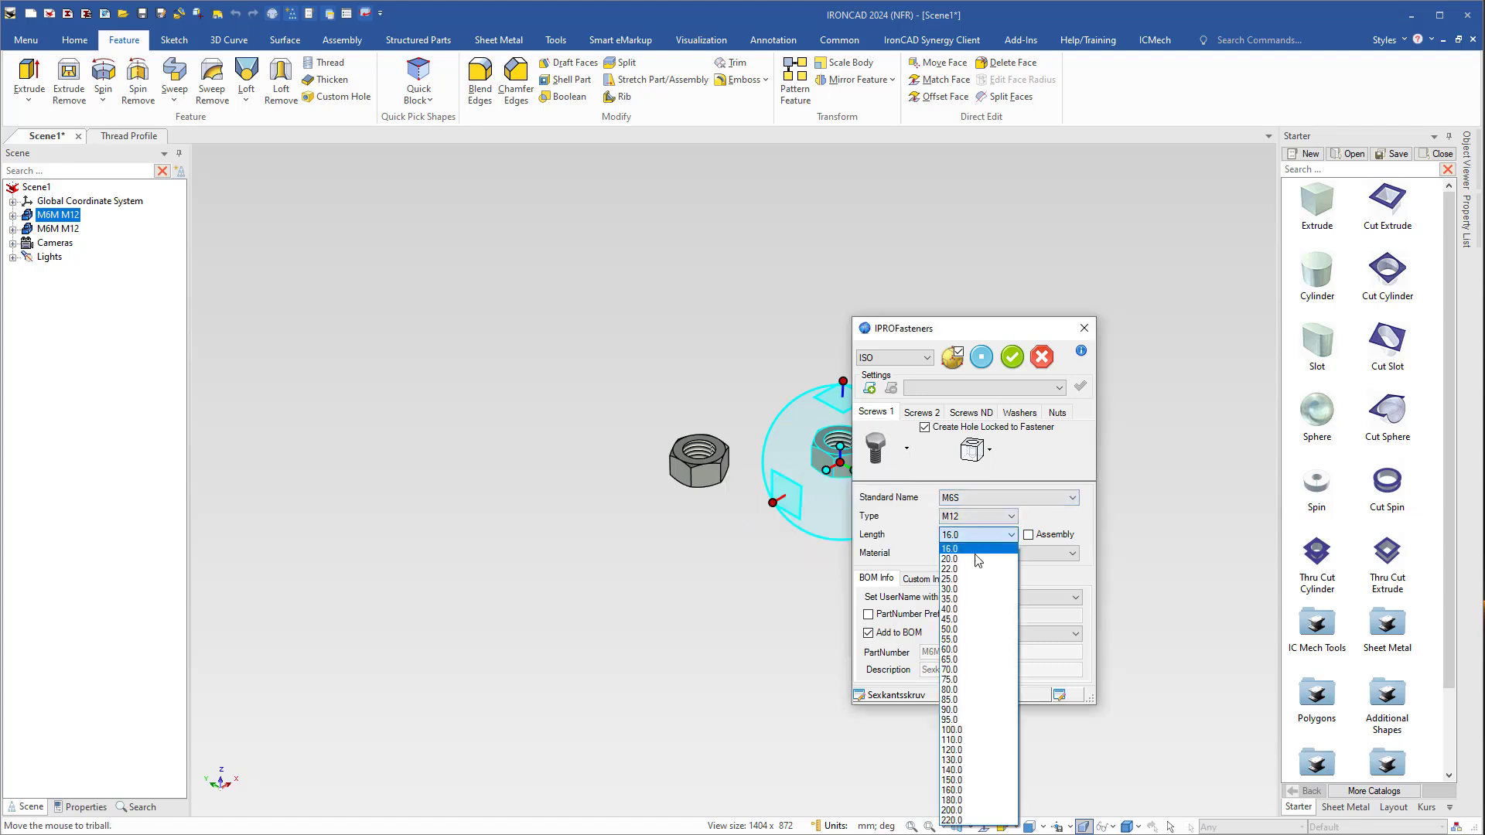
click(978, 601)
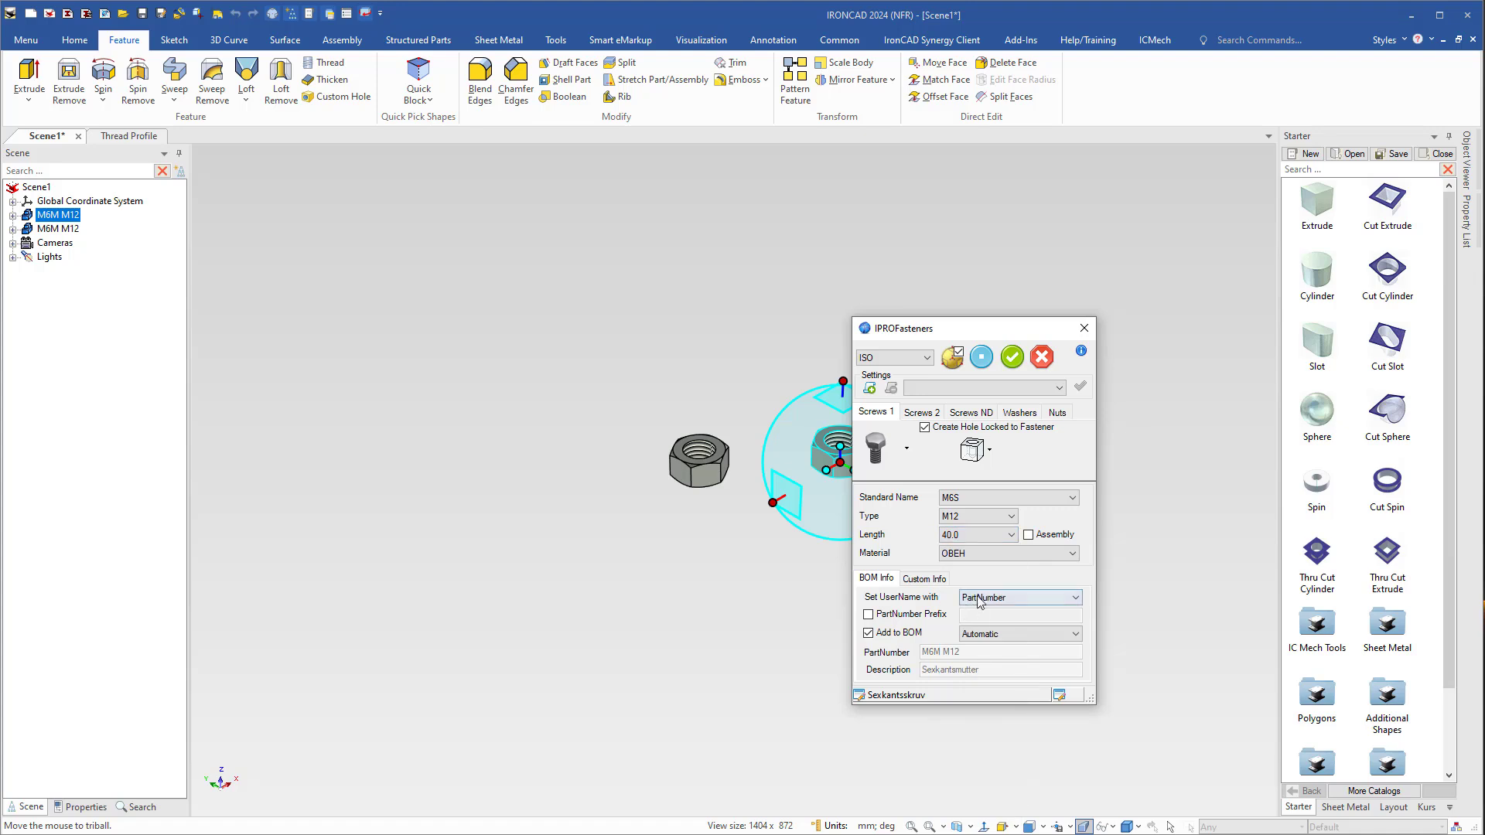
click(1011, 356)
click(885, 591)
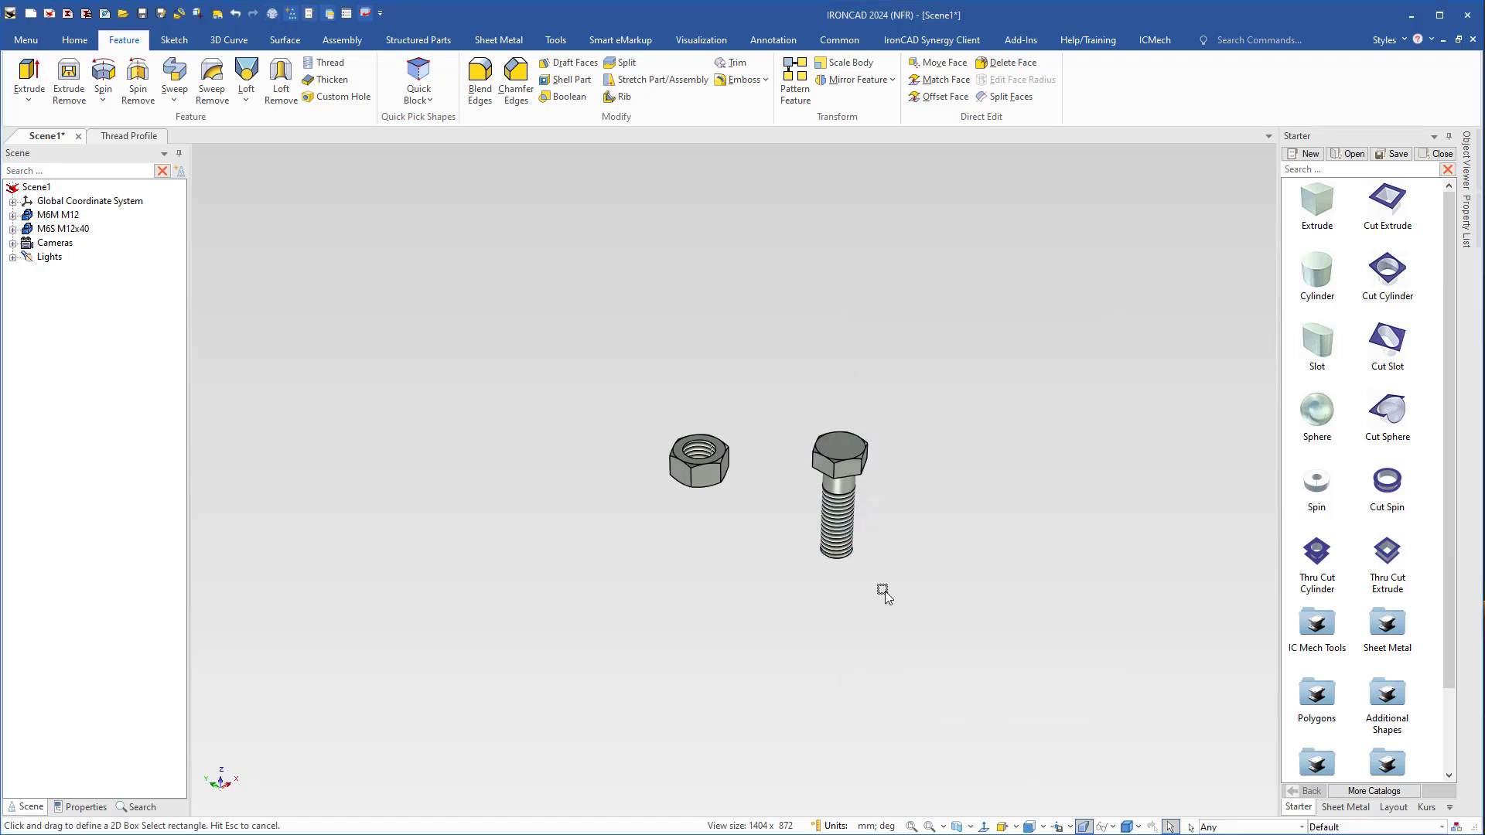
- Copy the plain surface style from the bolt head onto the bolt's threaded shank and the nut's bore with the eyedropper
scroll(789, 529, up, 3)
middle_drag(786, 527, 864, 477)
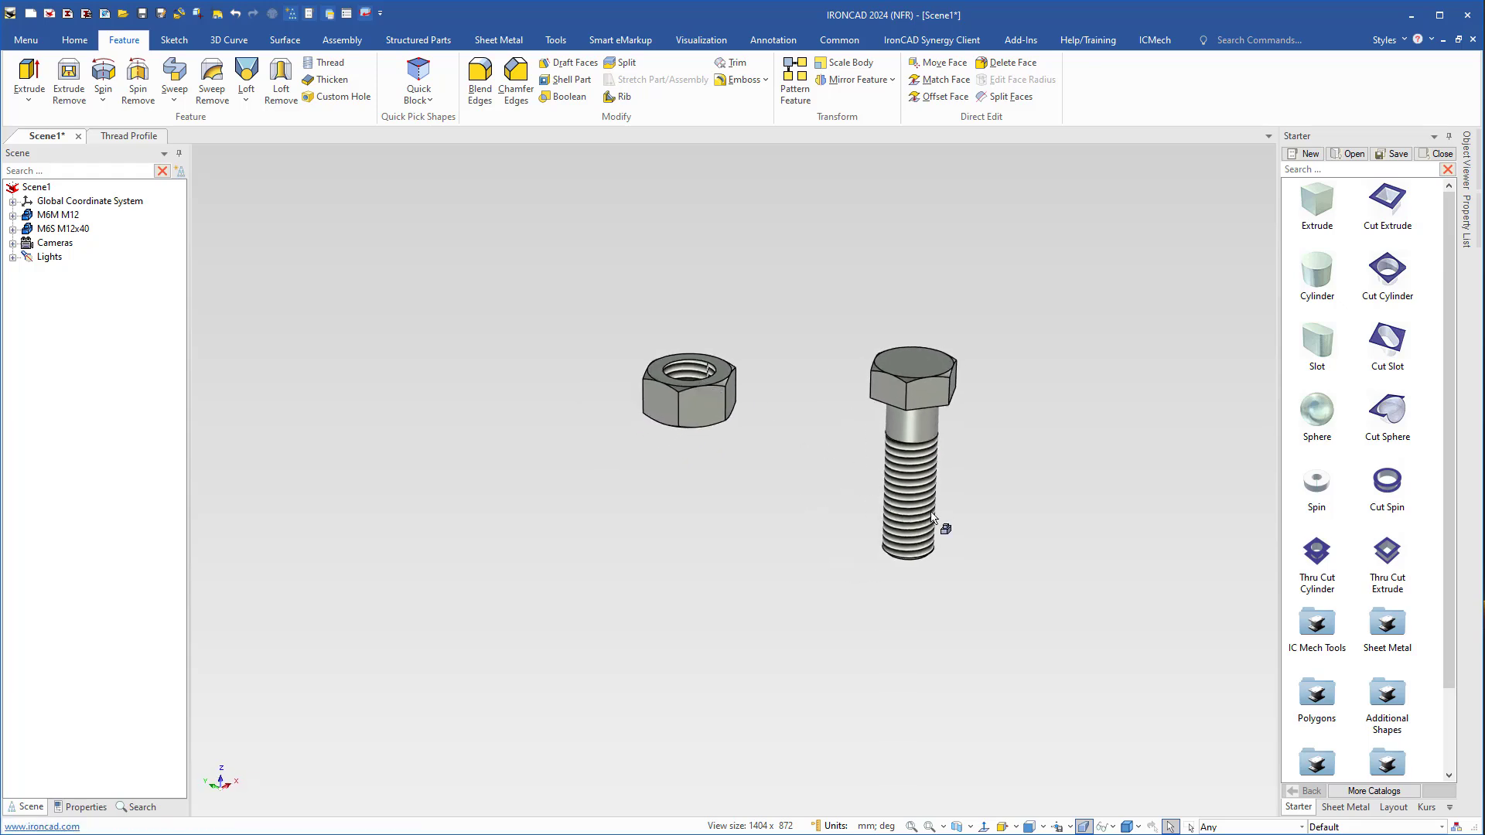
click(701, 39)
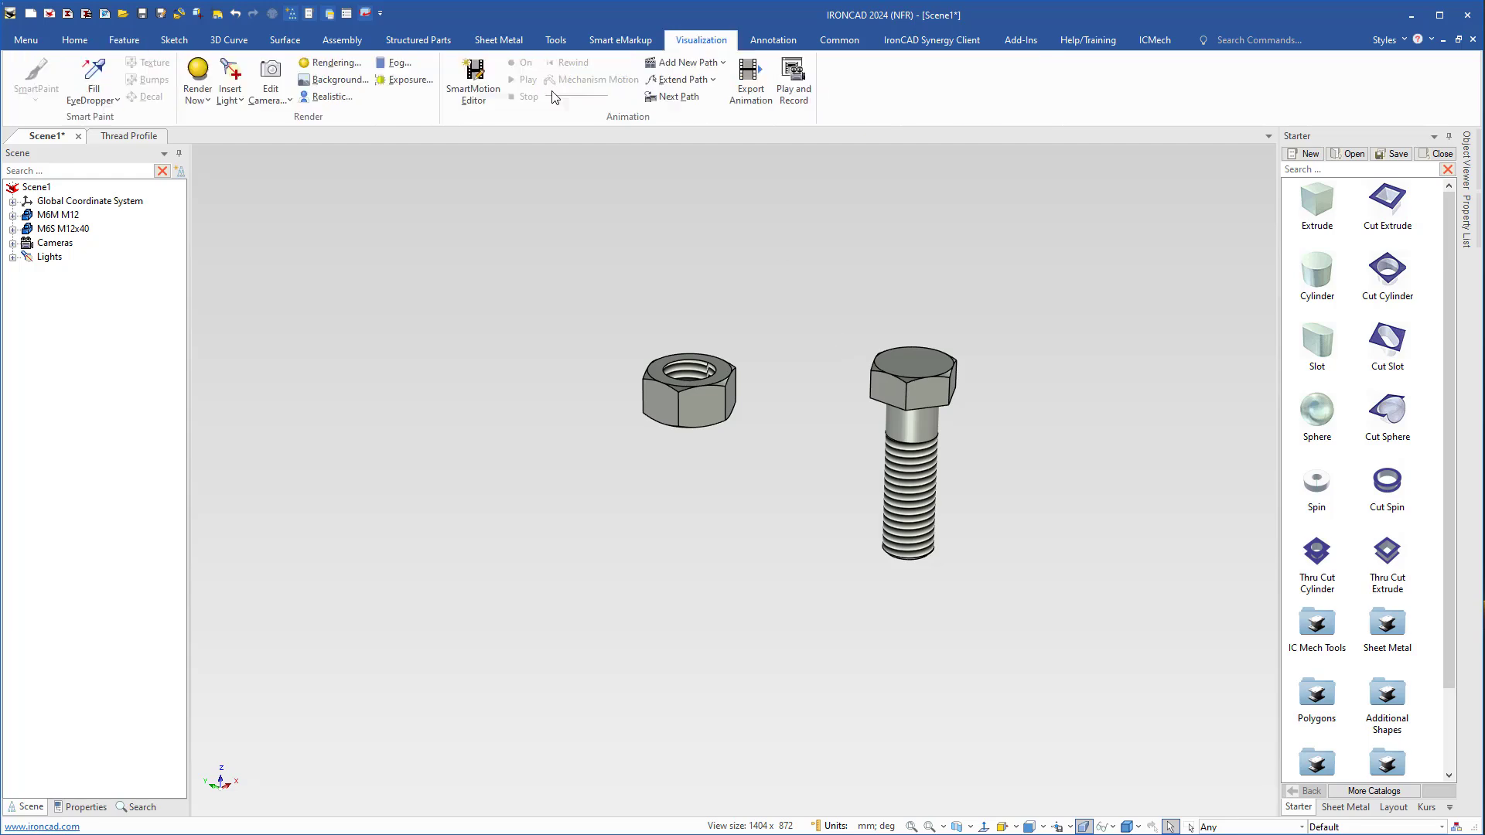
click(93, 71)
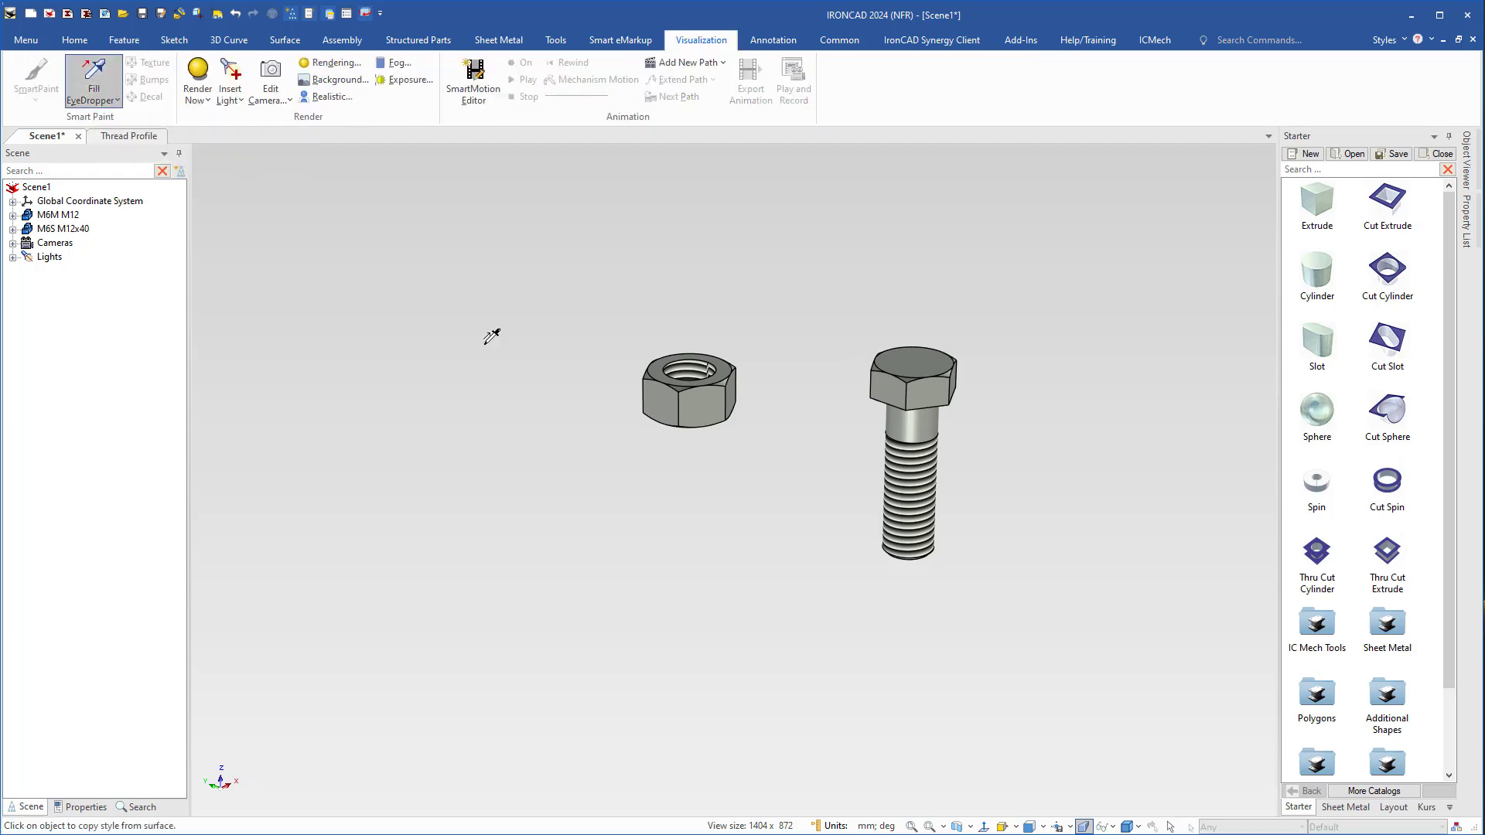
click(912, 364)
click(913, 474)
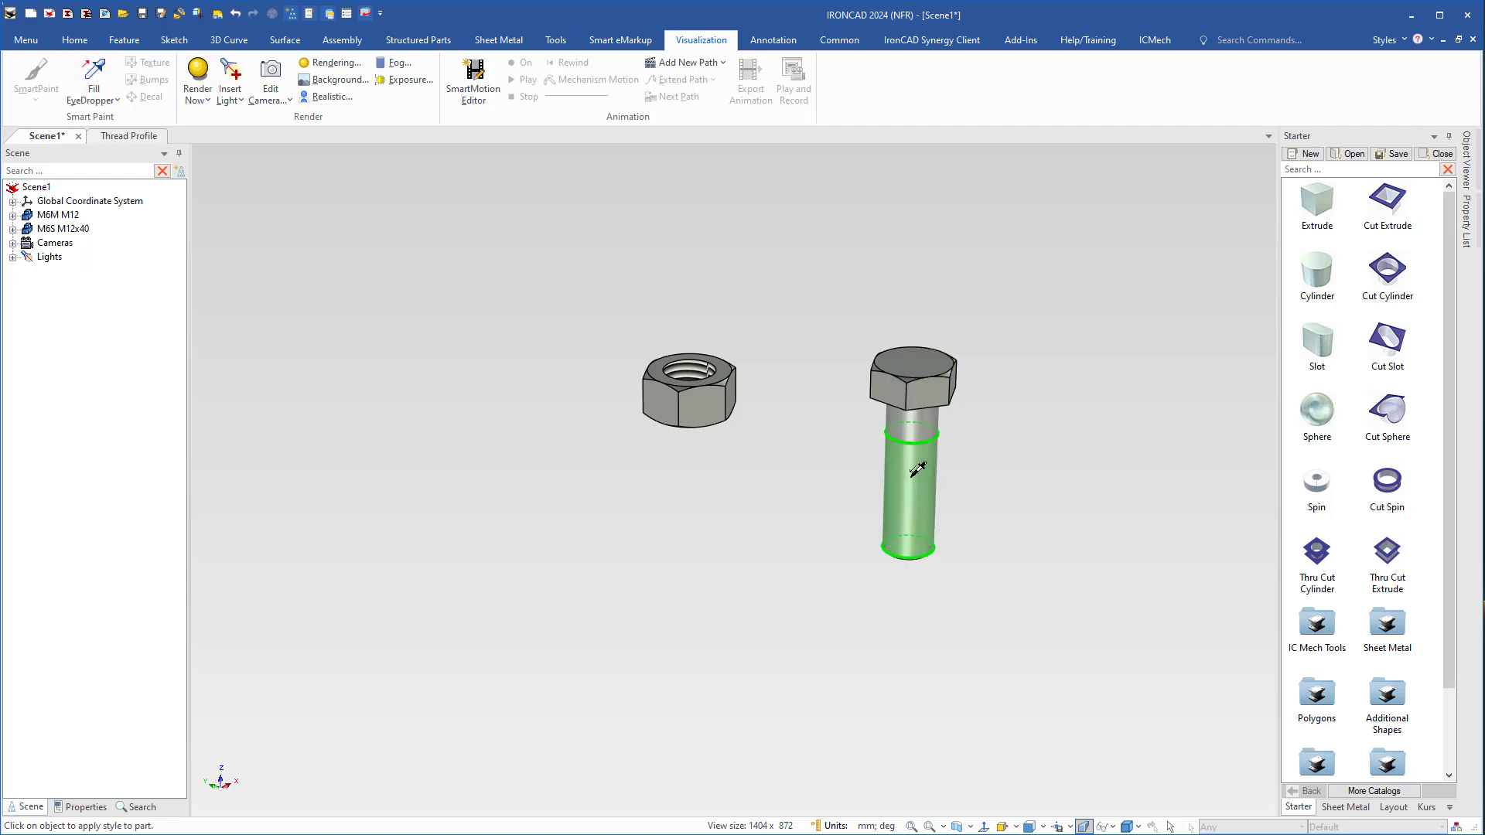
click(687, 372)
key(Escape)
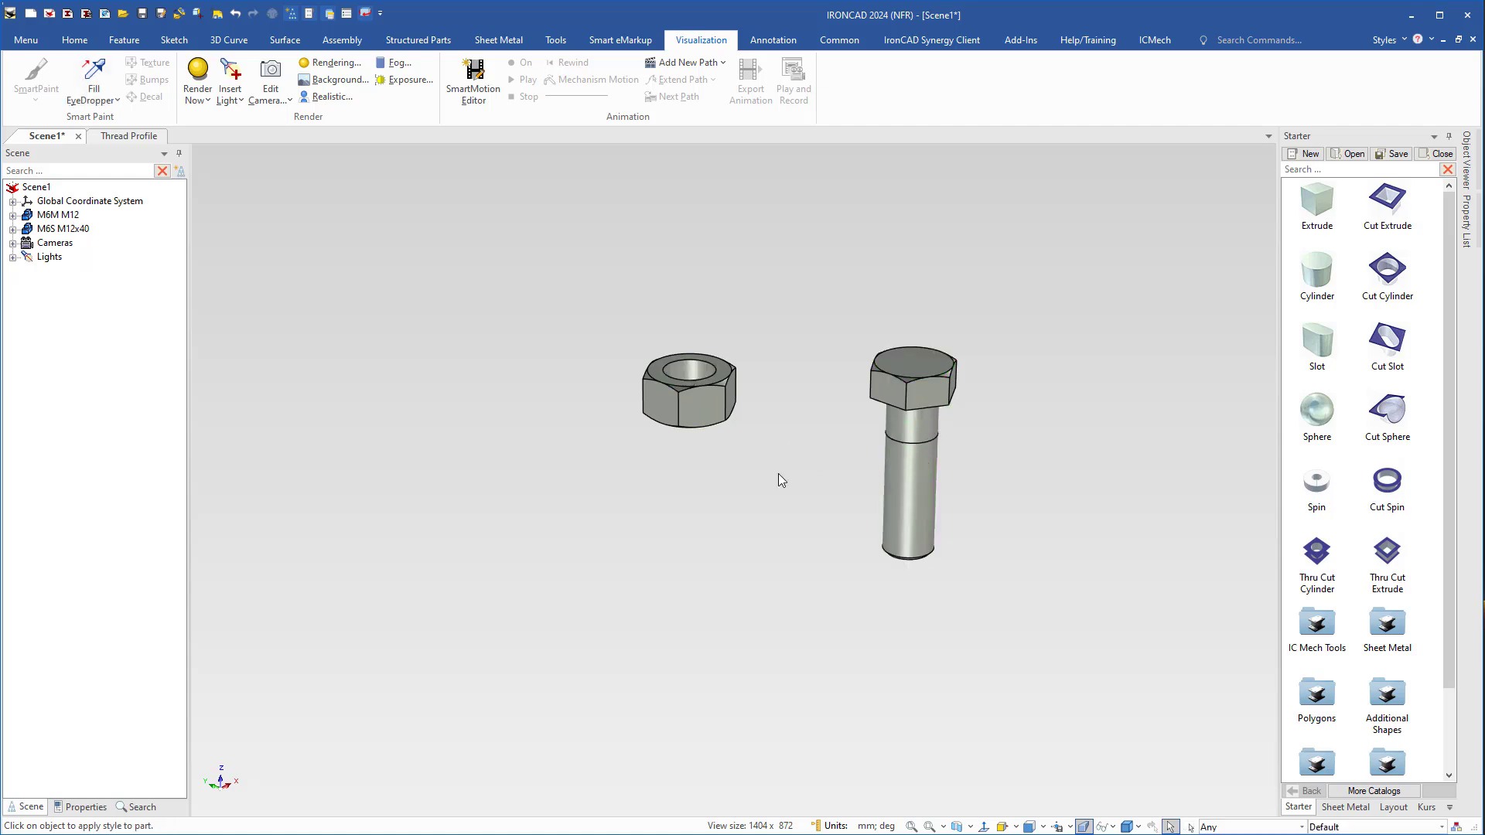
- Start a Thread feature on the bolt and create its profile sketch at the centre of the shank's end face
middle_drag(811, 474, 900, 402)
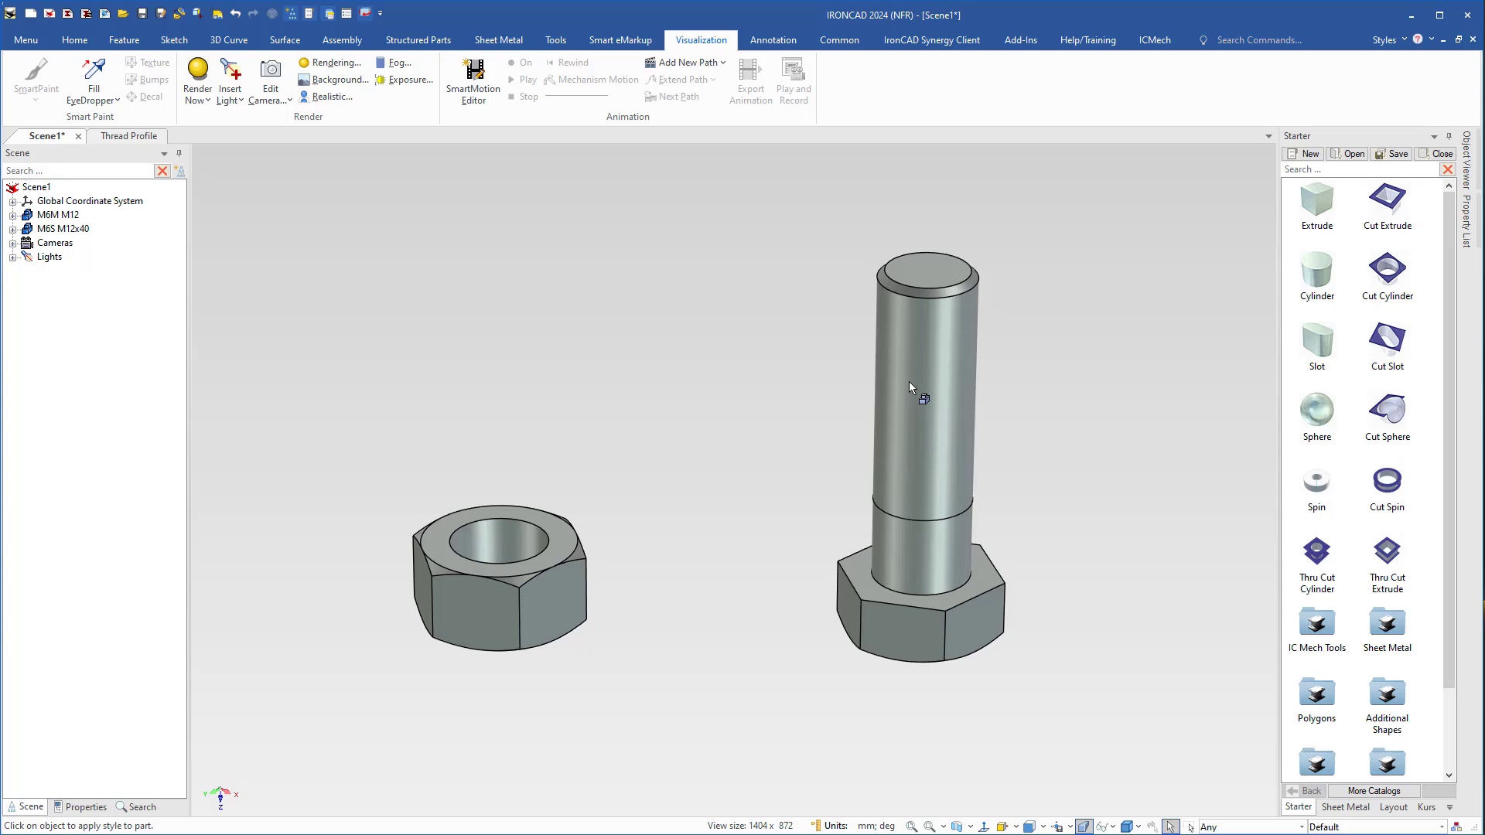
shift+middle_drag(930, 442, 871, 430)
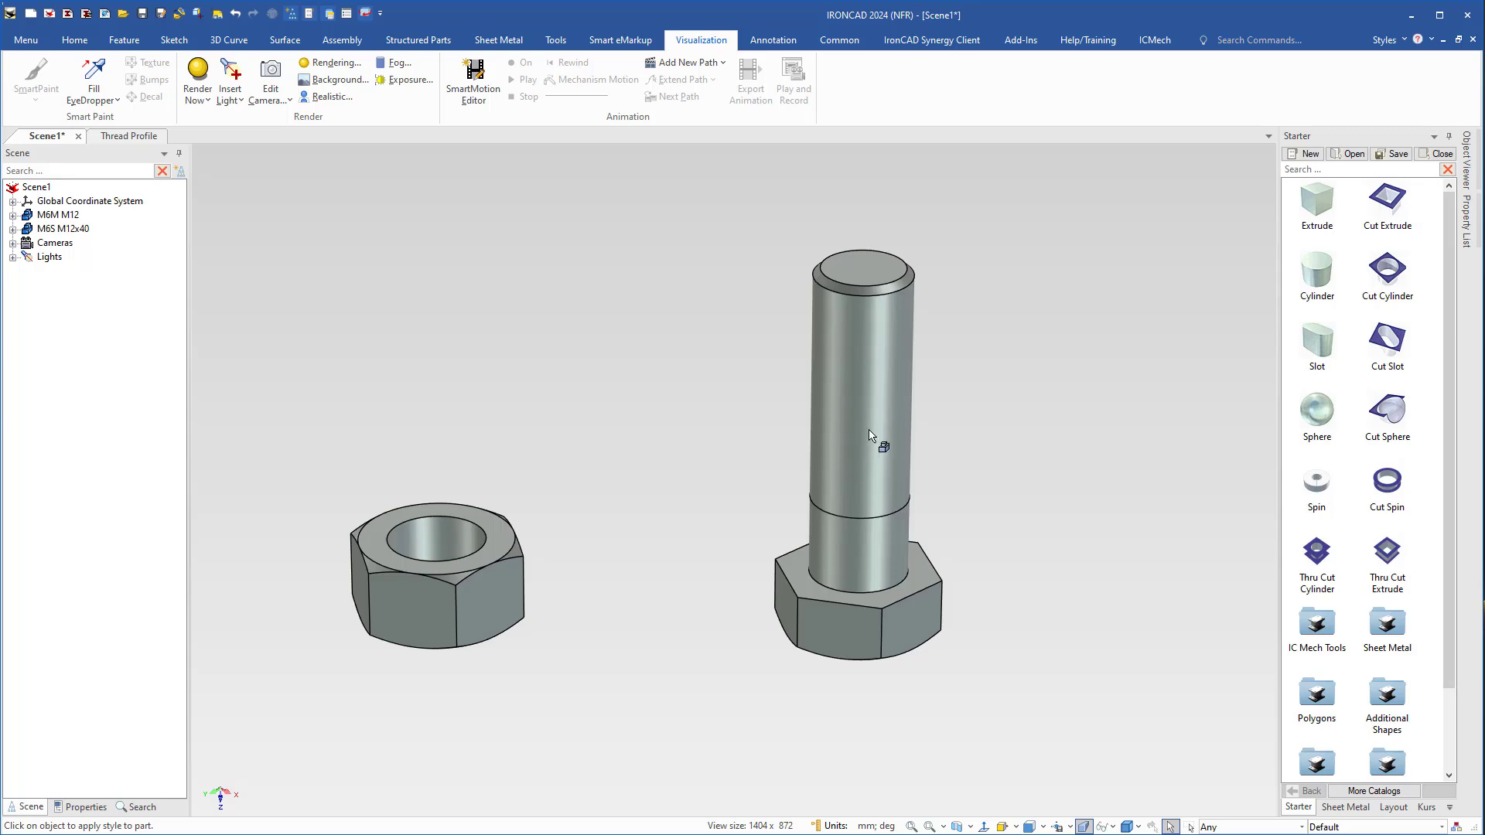
shift+middle_drag(870, 430, 897, 450)
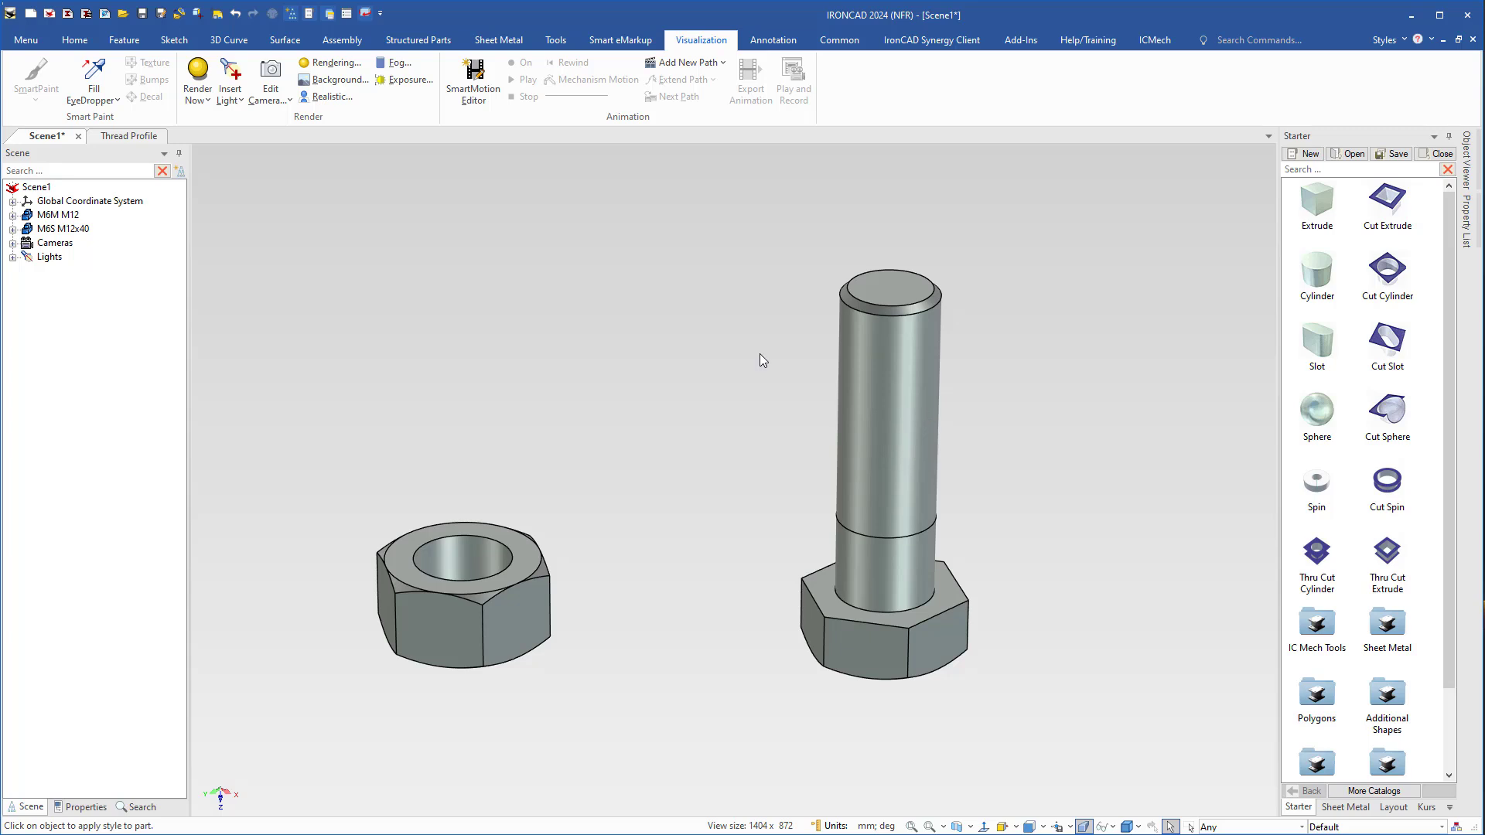
click(123, 39)
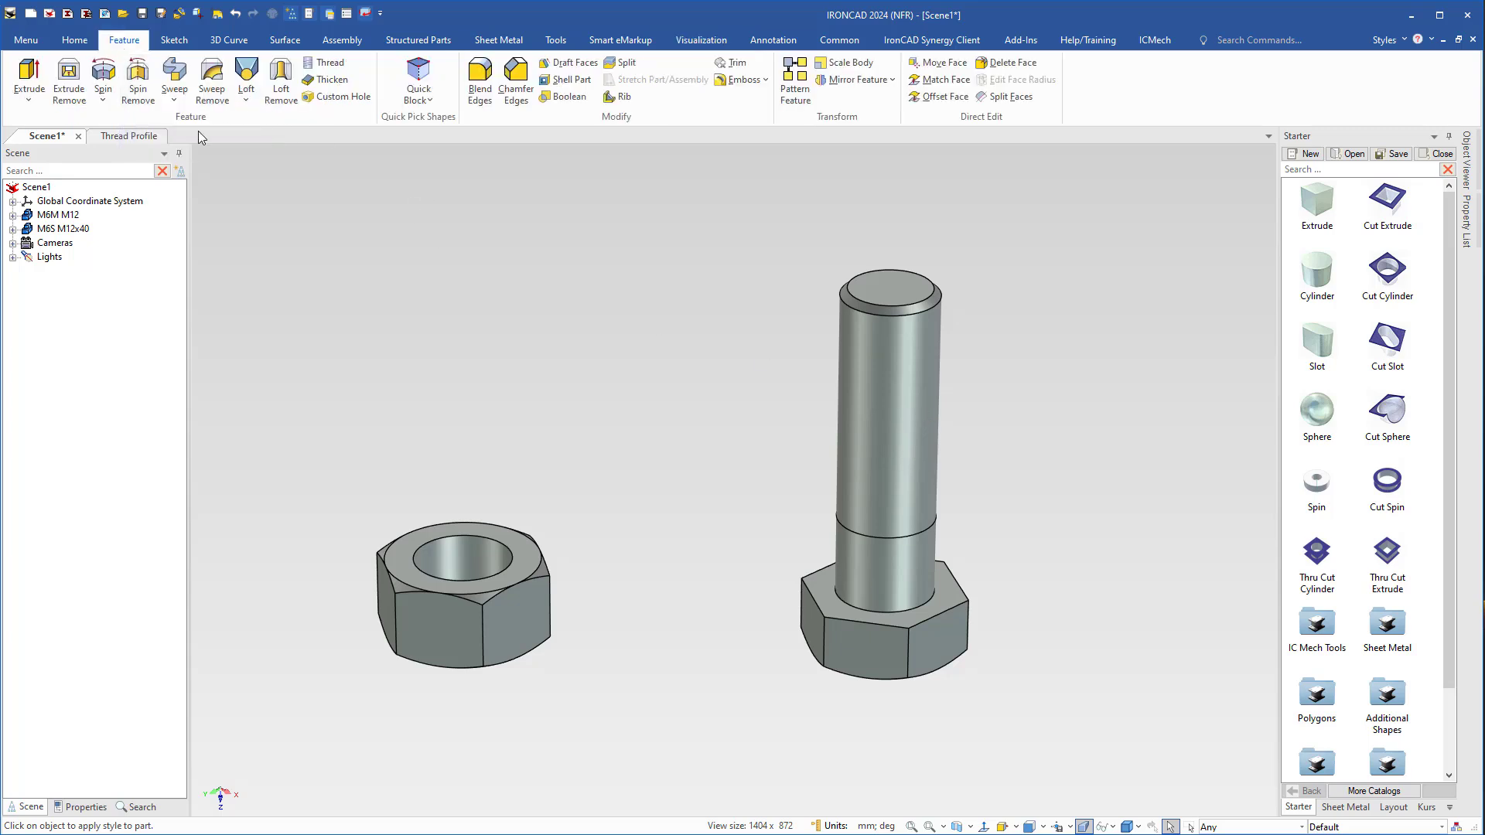
click(342, 96)
click(890, 390)
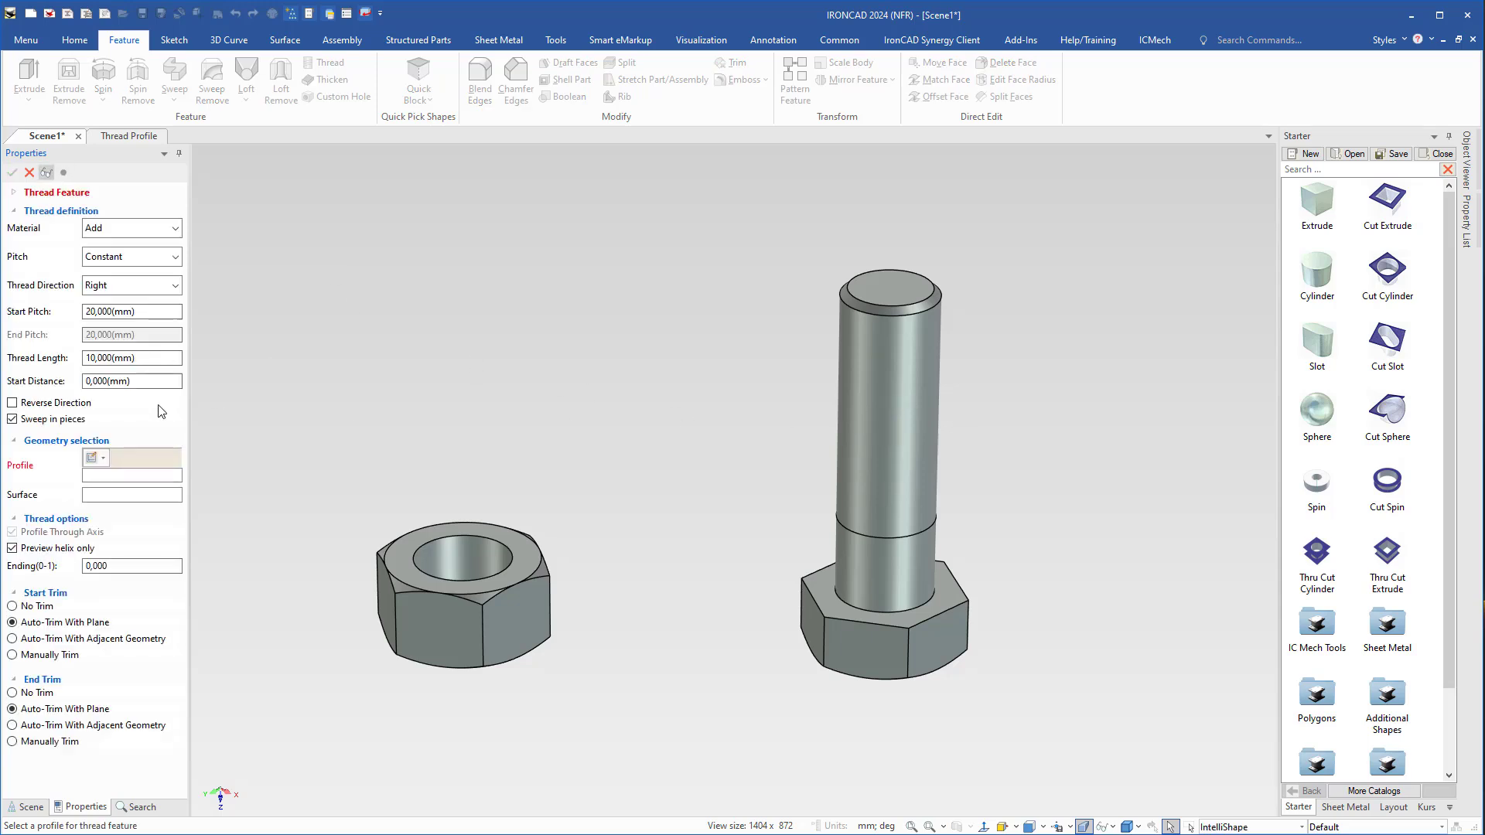
click(91, 458)
mouse_move(836, 355)
middle_down()
mouse_move(778, 449)
mouse_move(694, 473)
middle_up()
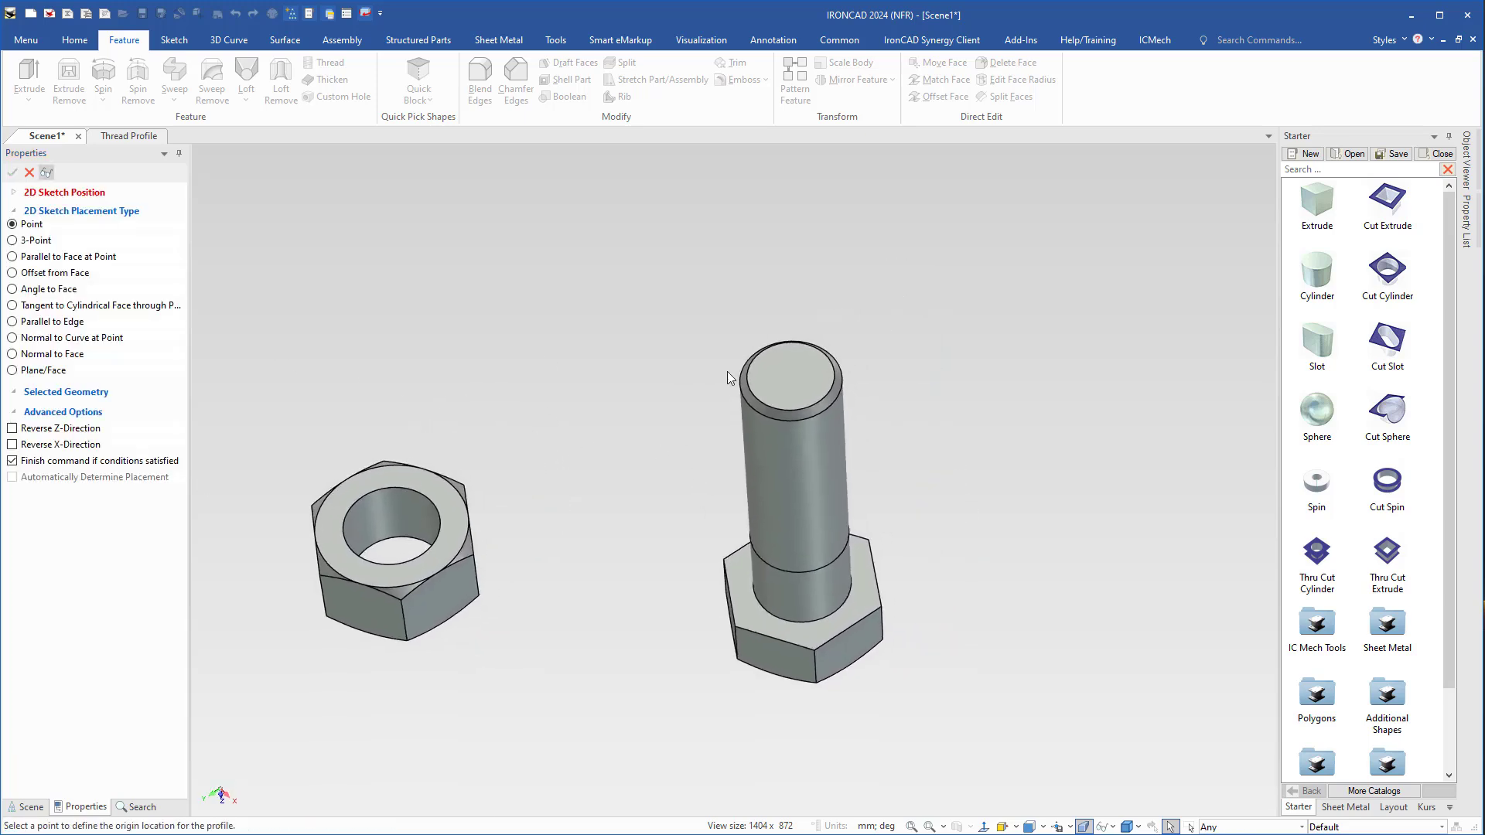
click(795, 389)
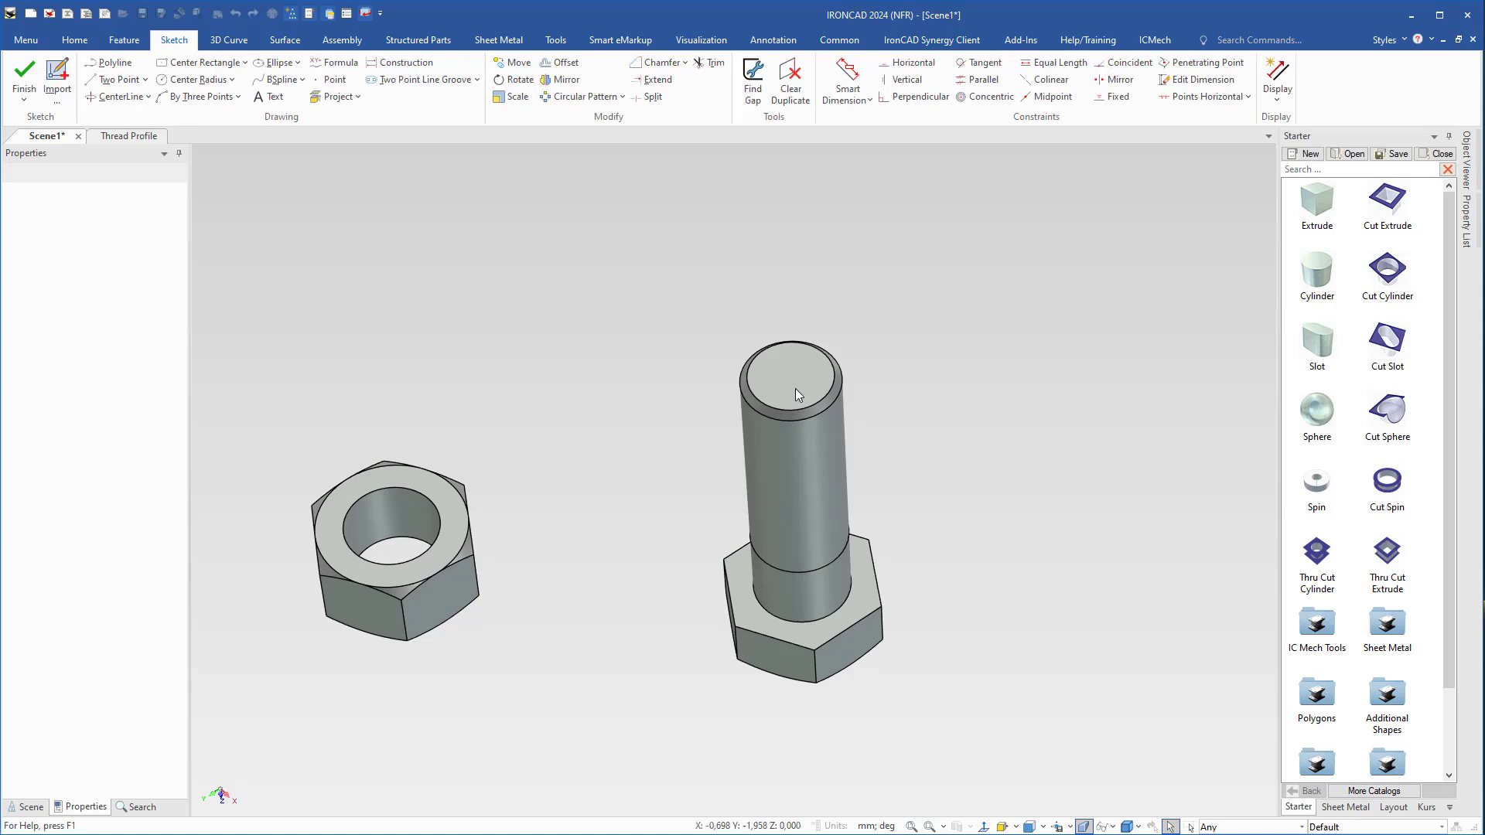
- Examine the sketch plane orientation on the bolt's end face and the thread profile reference image with its pitch formulas
middle_drag(789, 606, 722, 561)
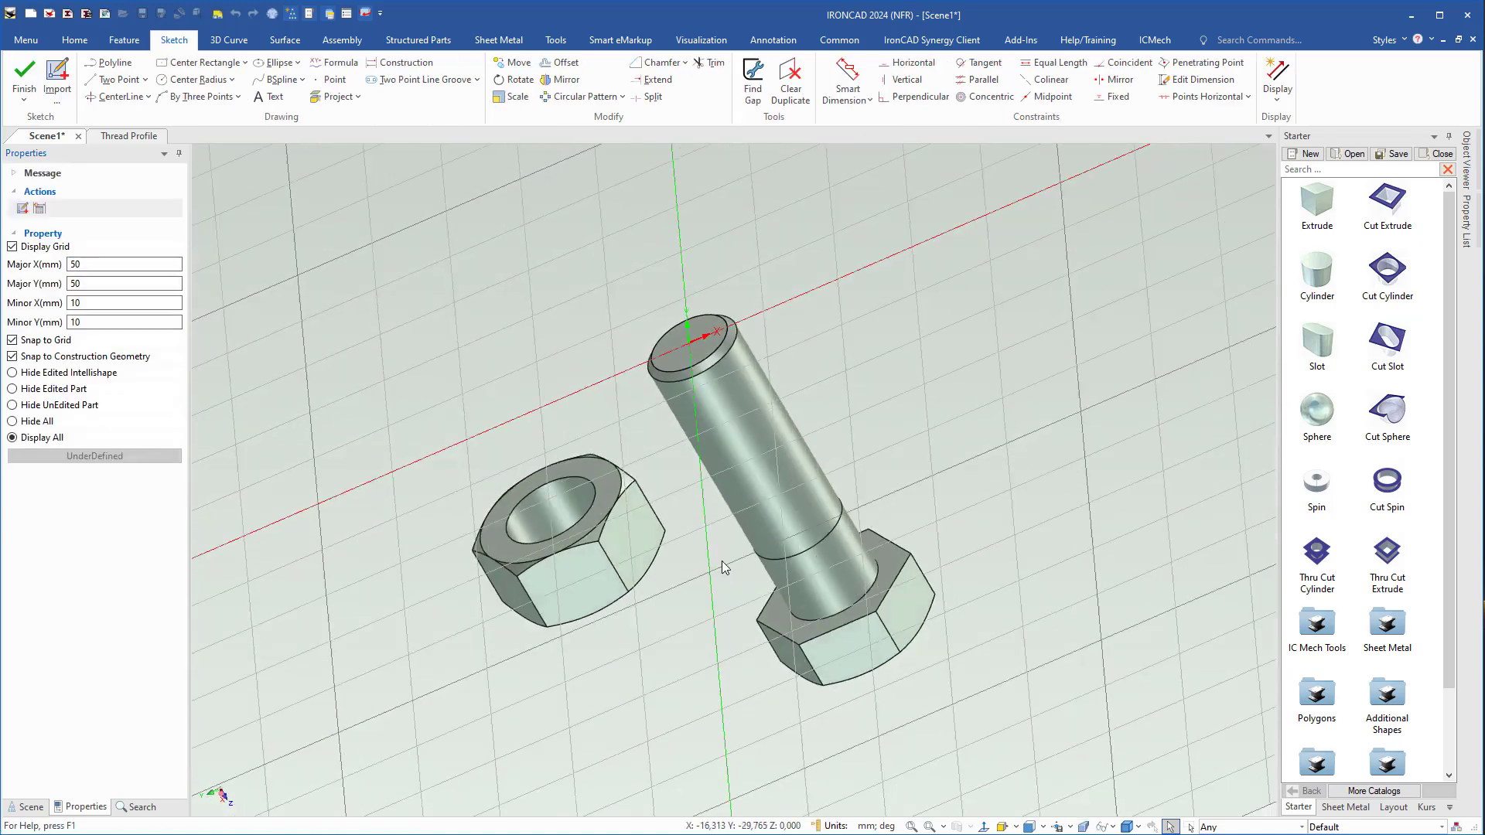
middle_drag(781, 325, 897, 487)
scroll(698, 343, up, 3)
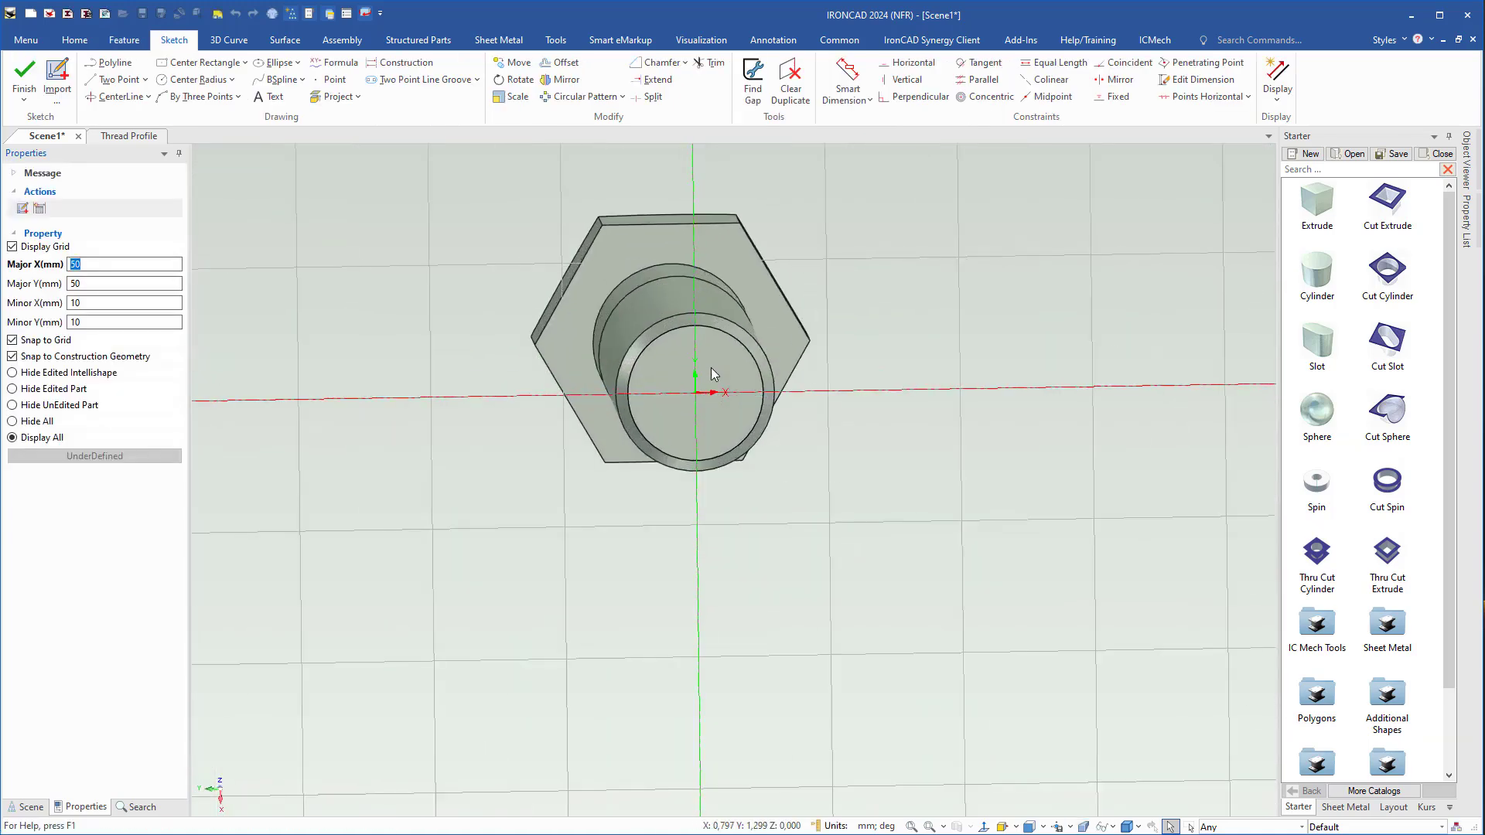
middle_drag(711, 370, 640, 337)
scroll(705, 398, up, 2)
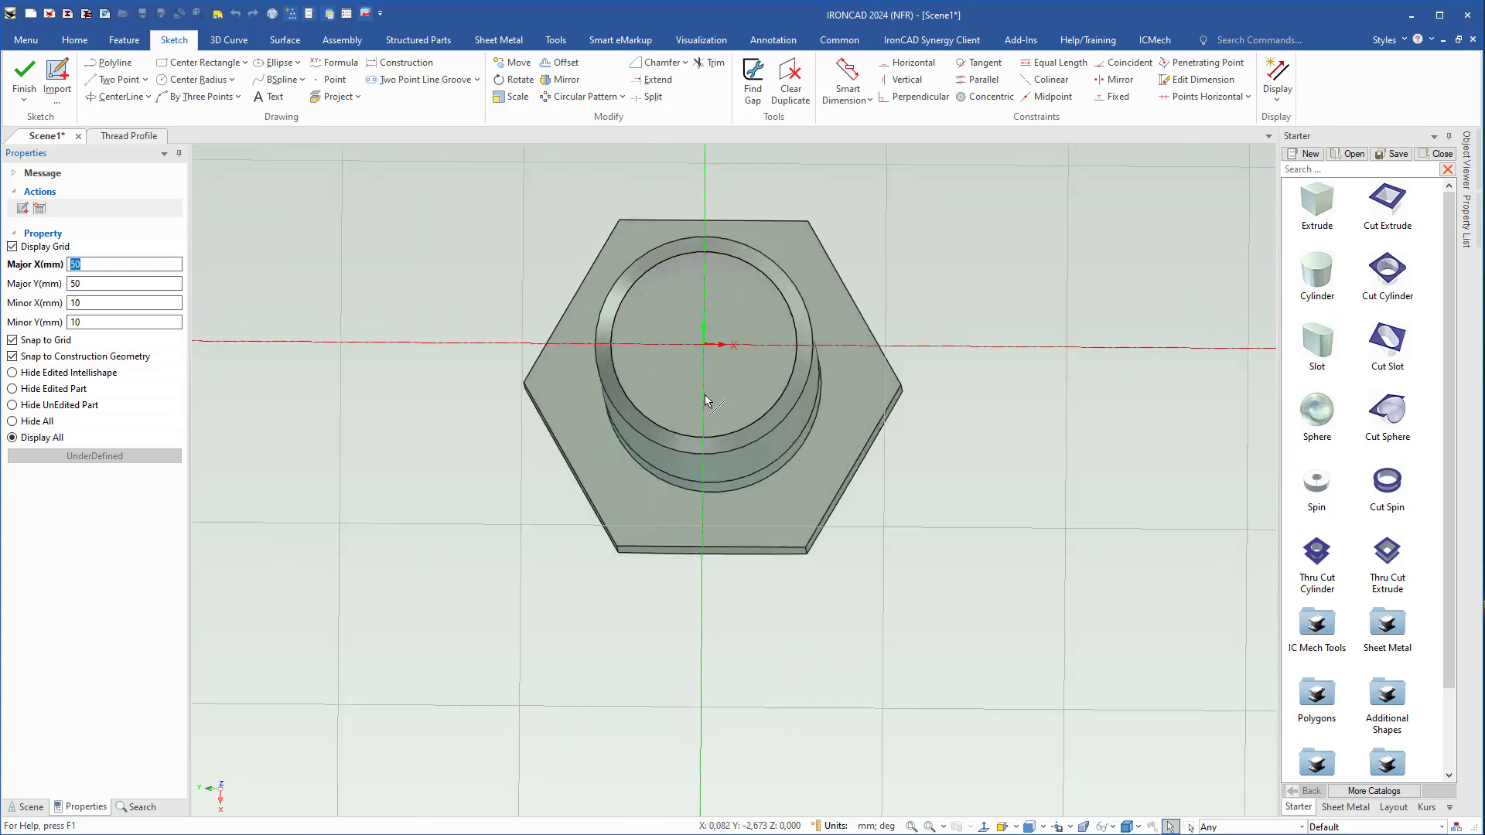
shift+middle_drag(705, 400, 642, 457)
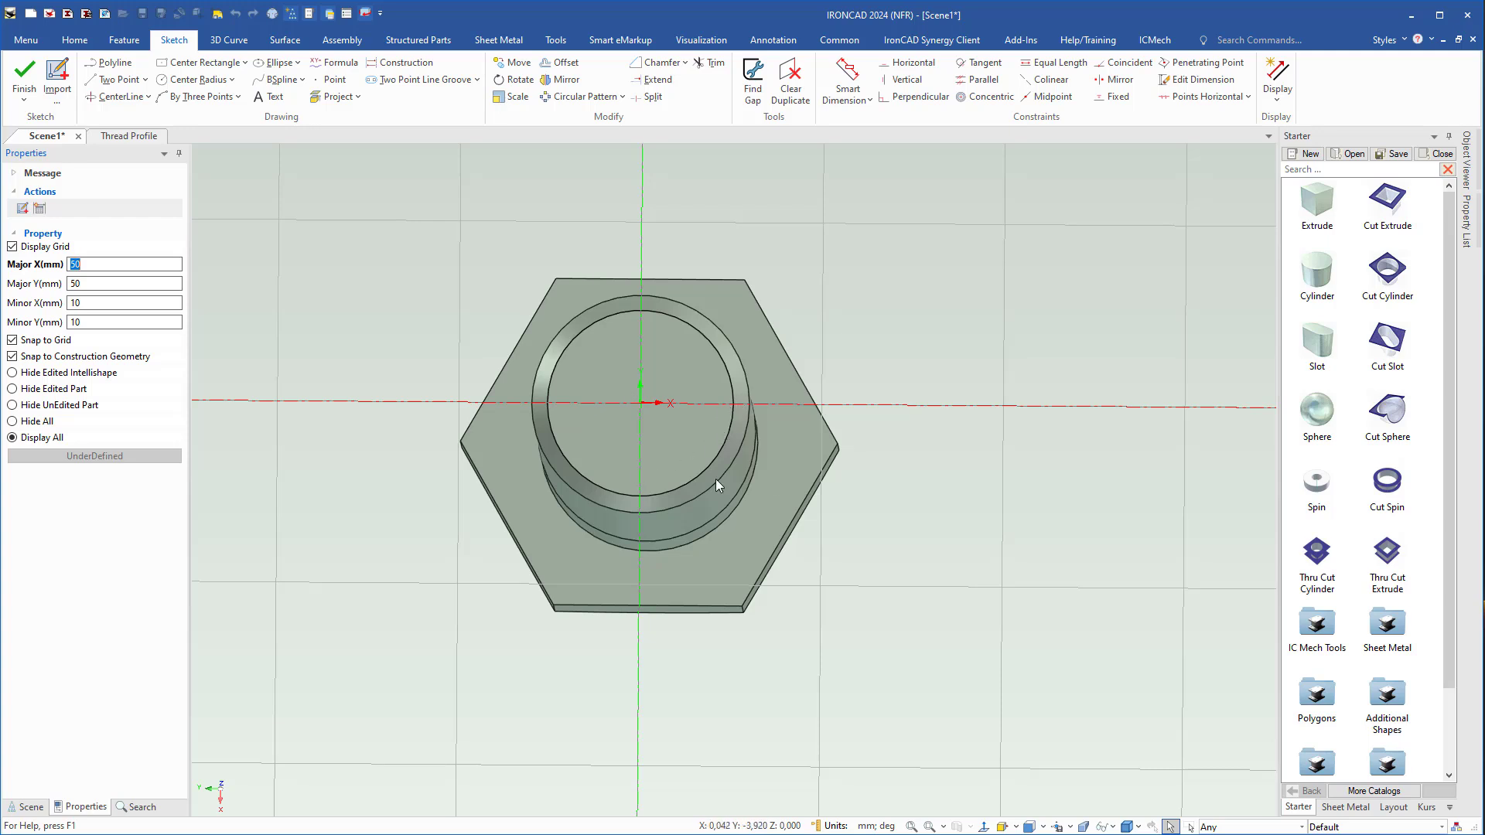
middle_drag(679, 500, 666, 441)
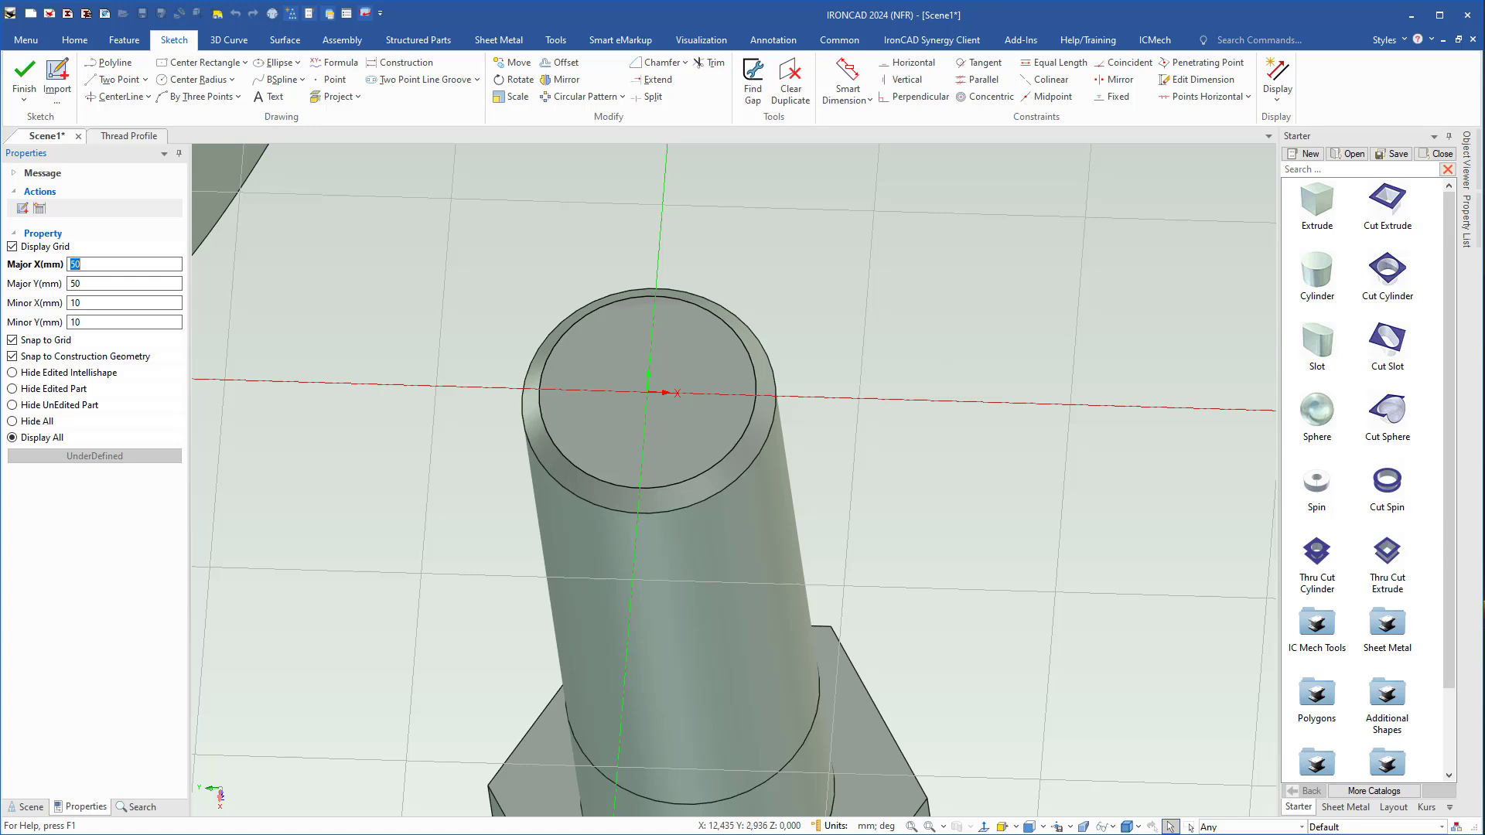
drag(1484, 147, 539, 119)
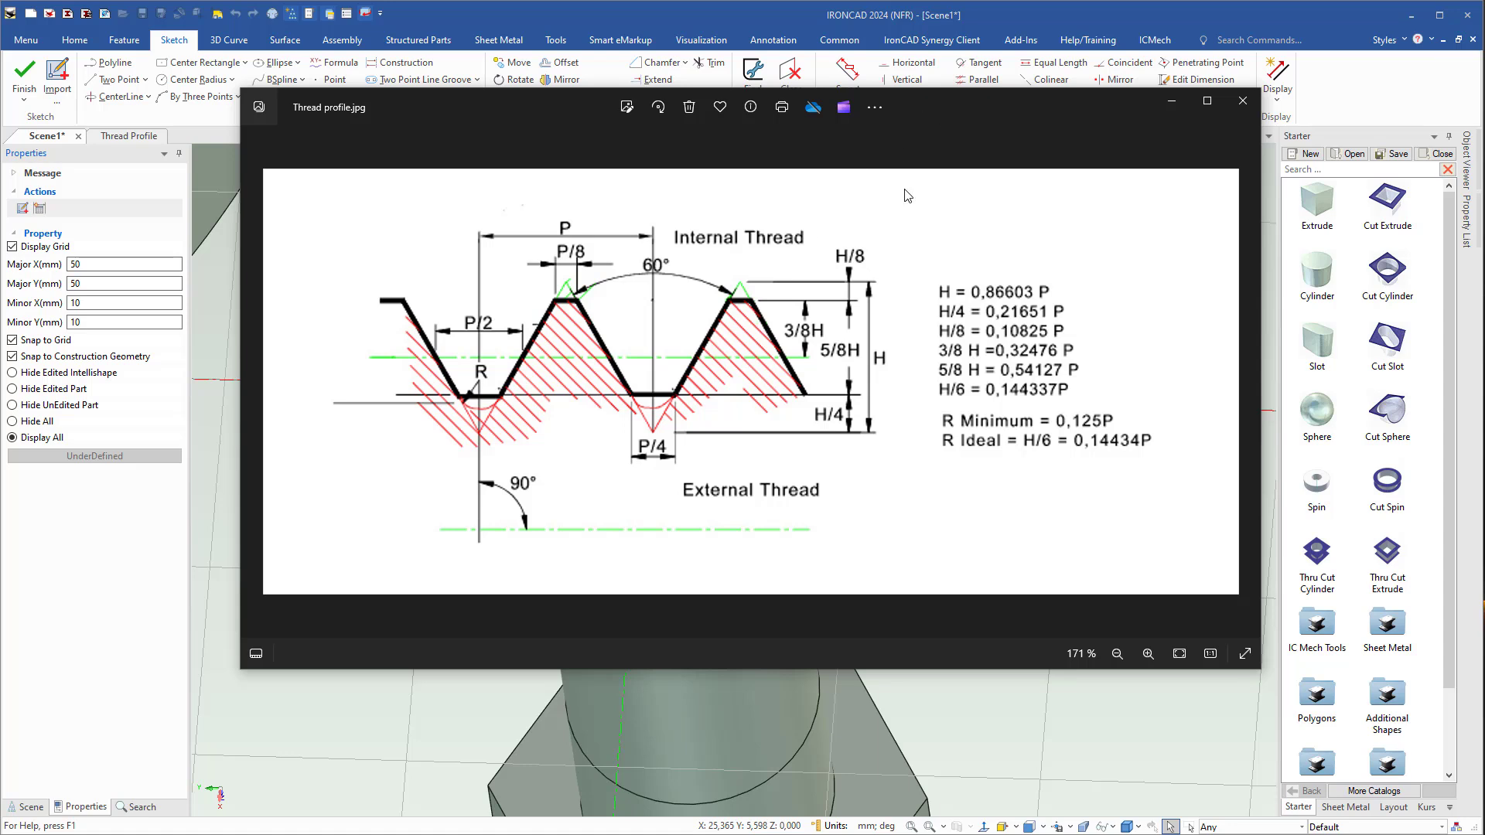
drag(940, 105, 1484, 248)
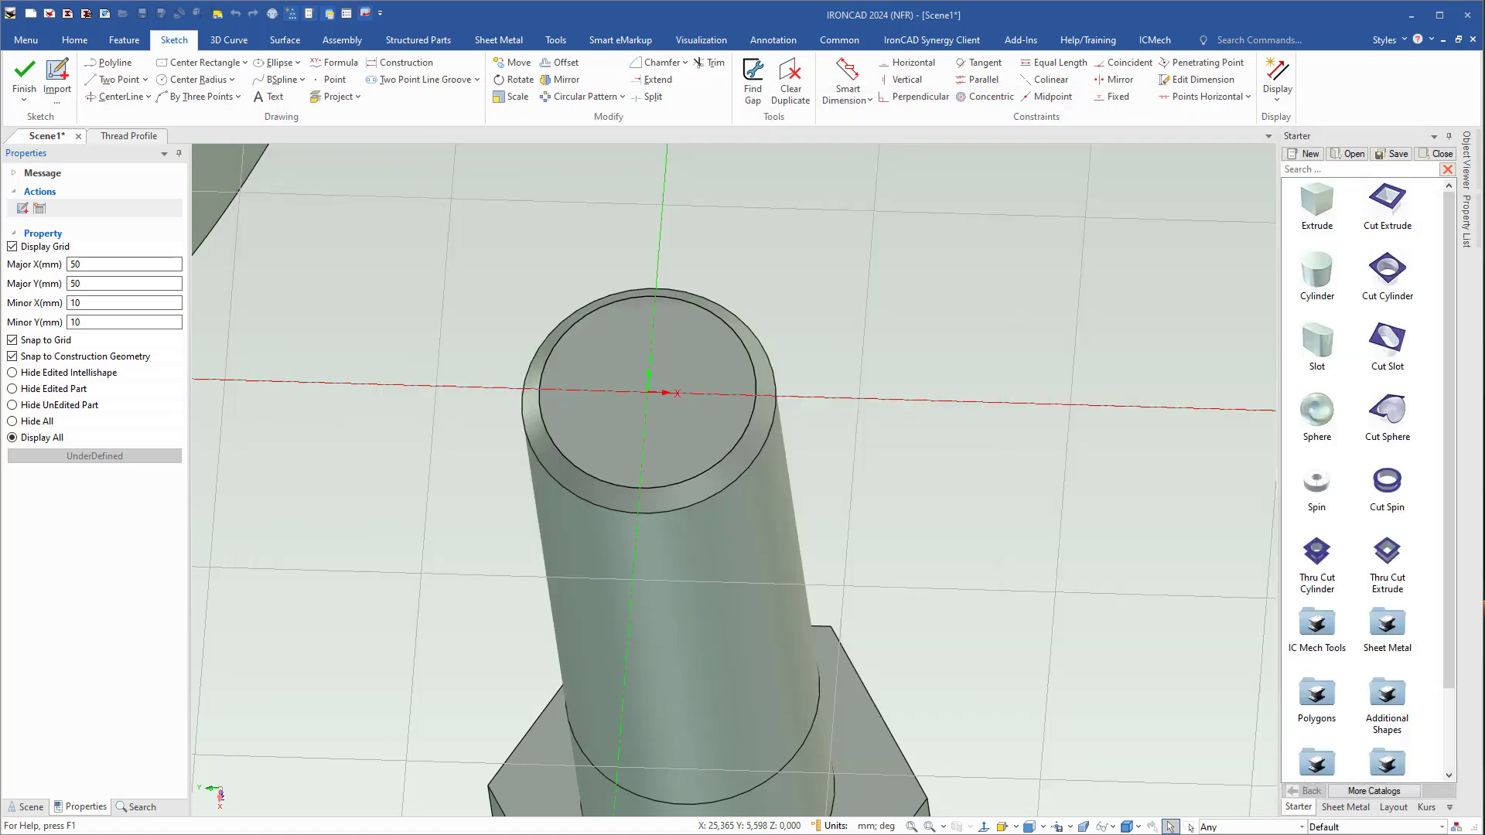
- Switch to the Thread Profile scene and open the prepared thread profile sketch for editing
click(123, 136)
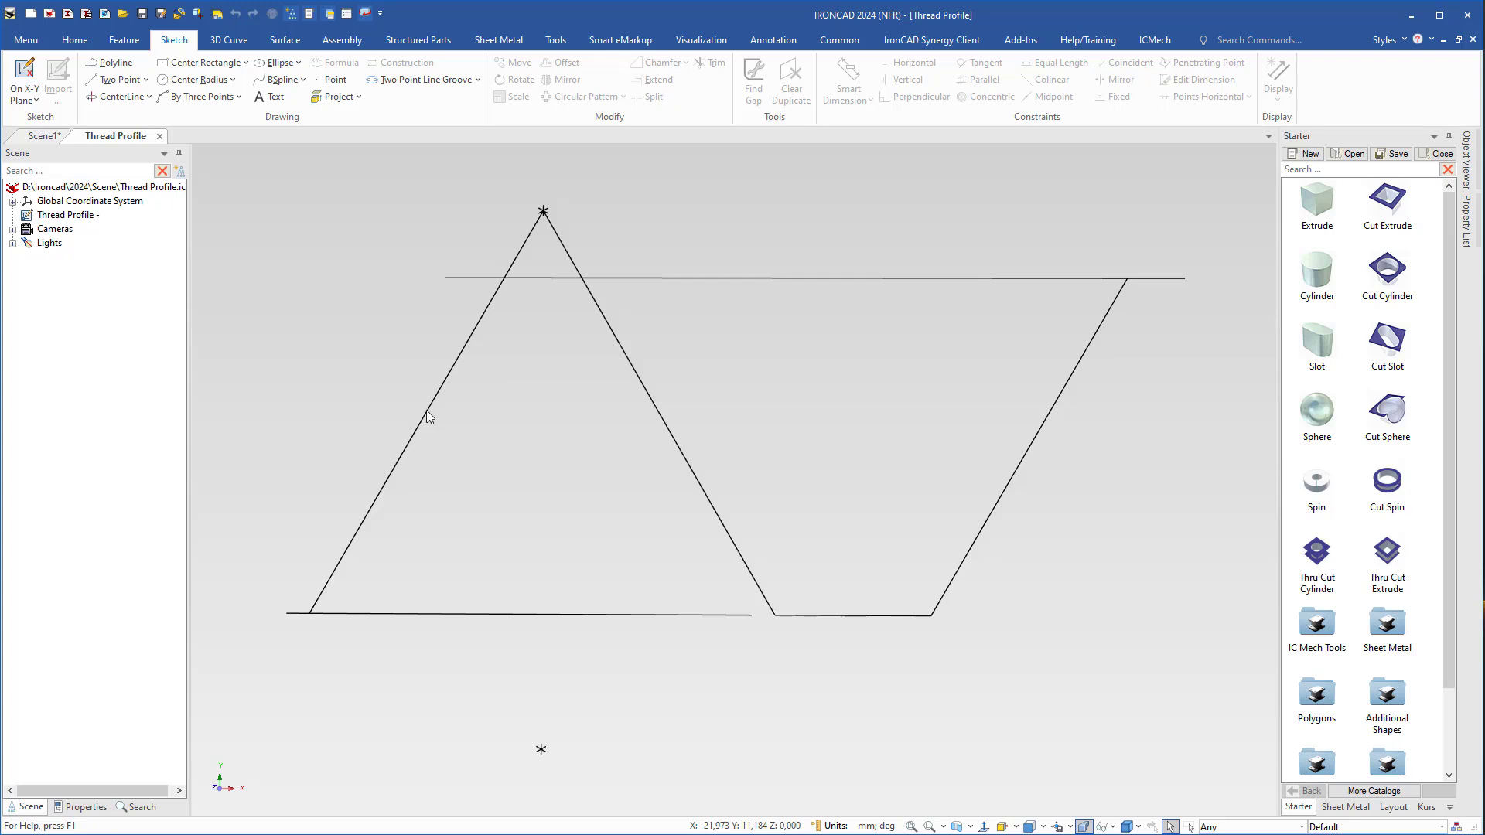
click(426, 411)
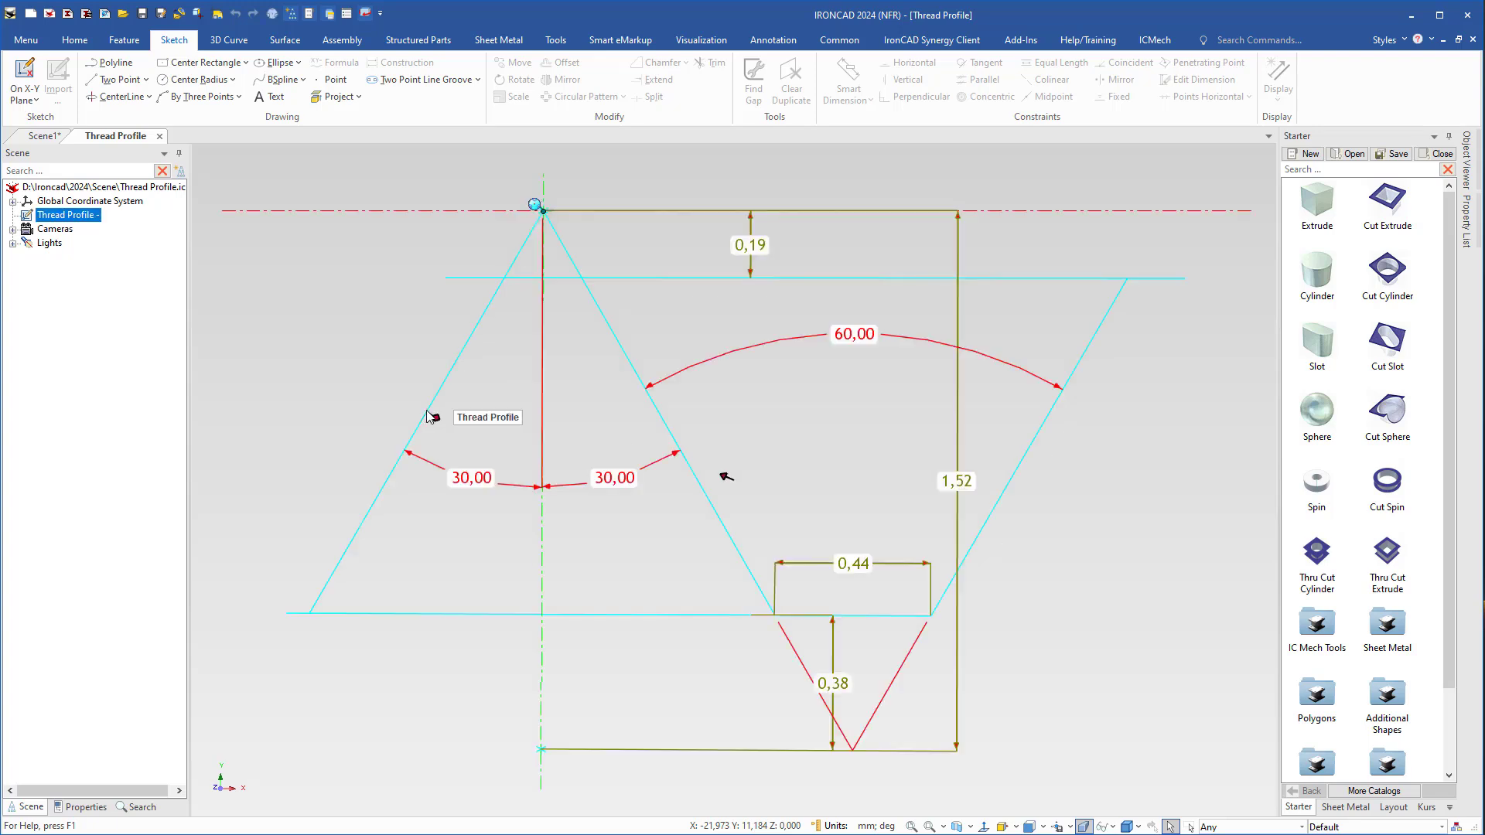
right_click(392, 489)
click(442, 84)
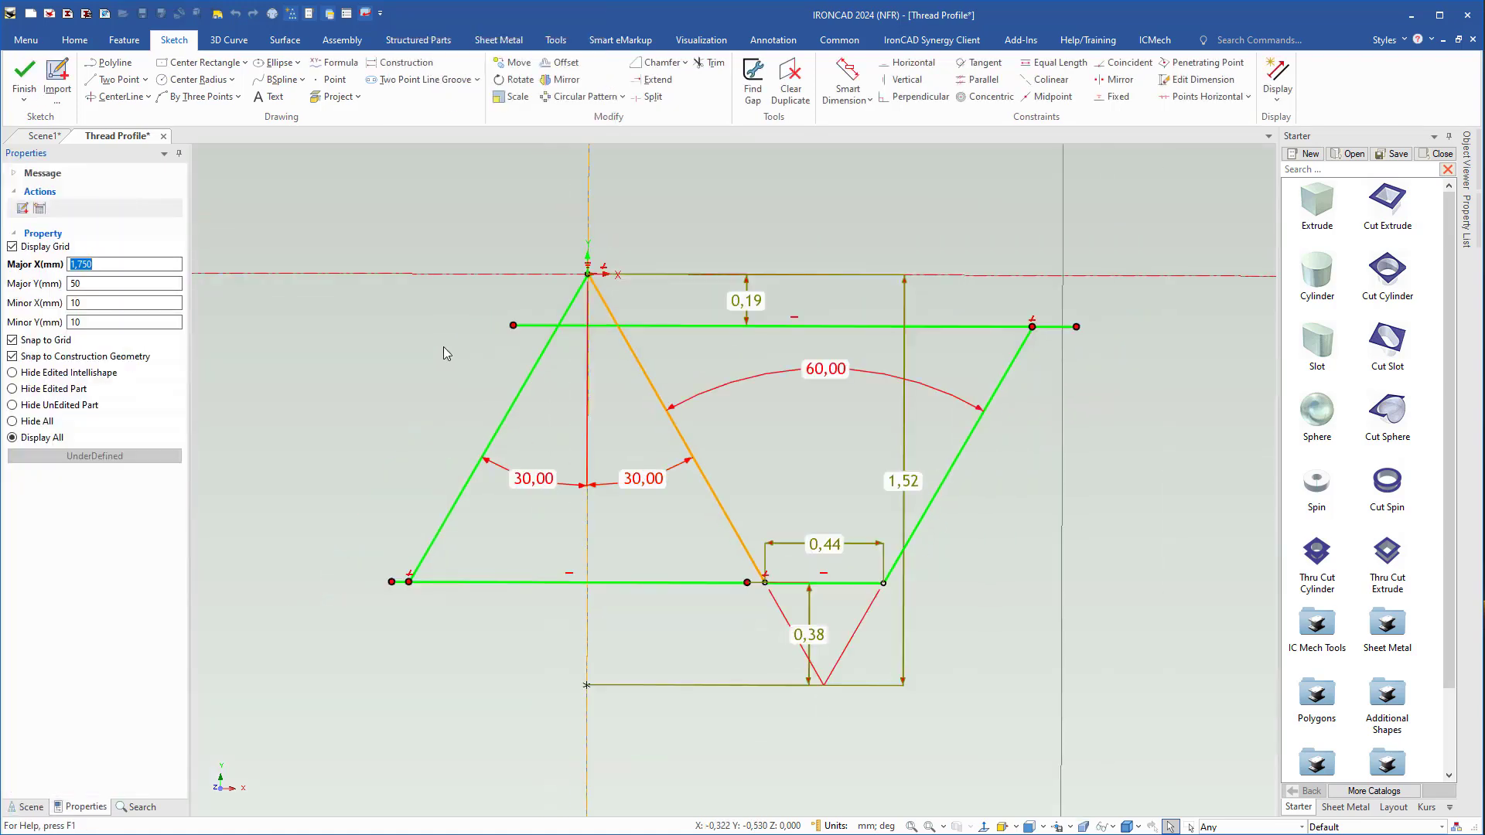
- Examine the thread profile sketch's parameter table, comparing the pitch-driven expressions with the dimensions in the sketch
right_click(435, 307)
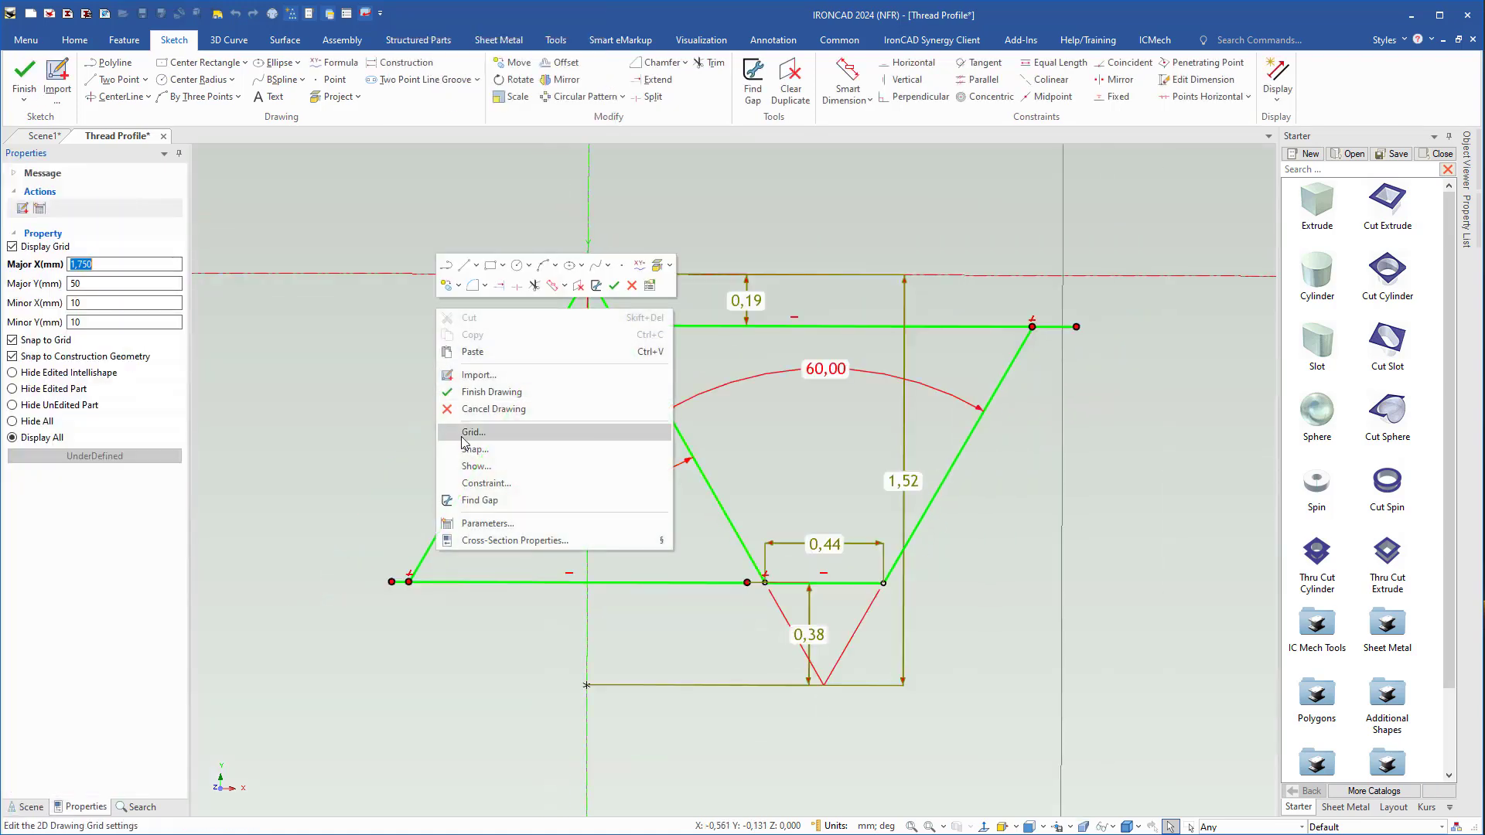
click(476, 521)
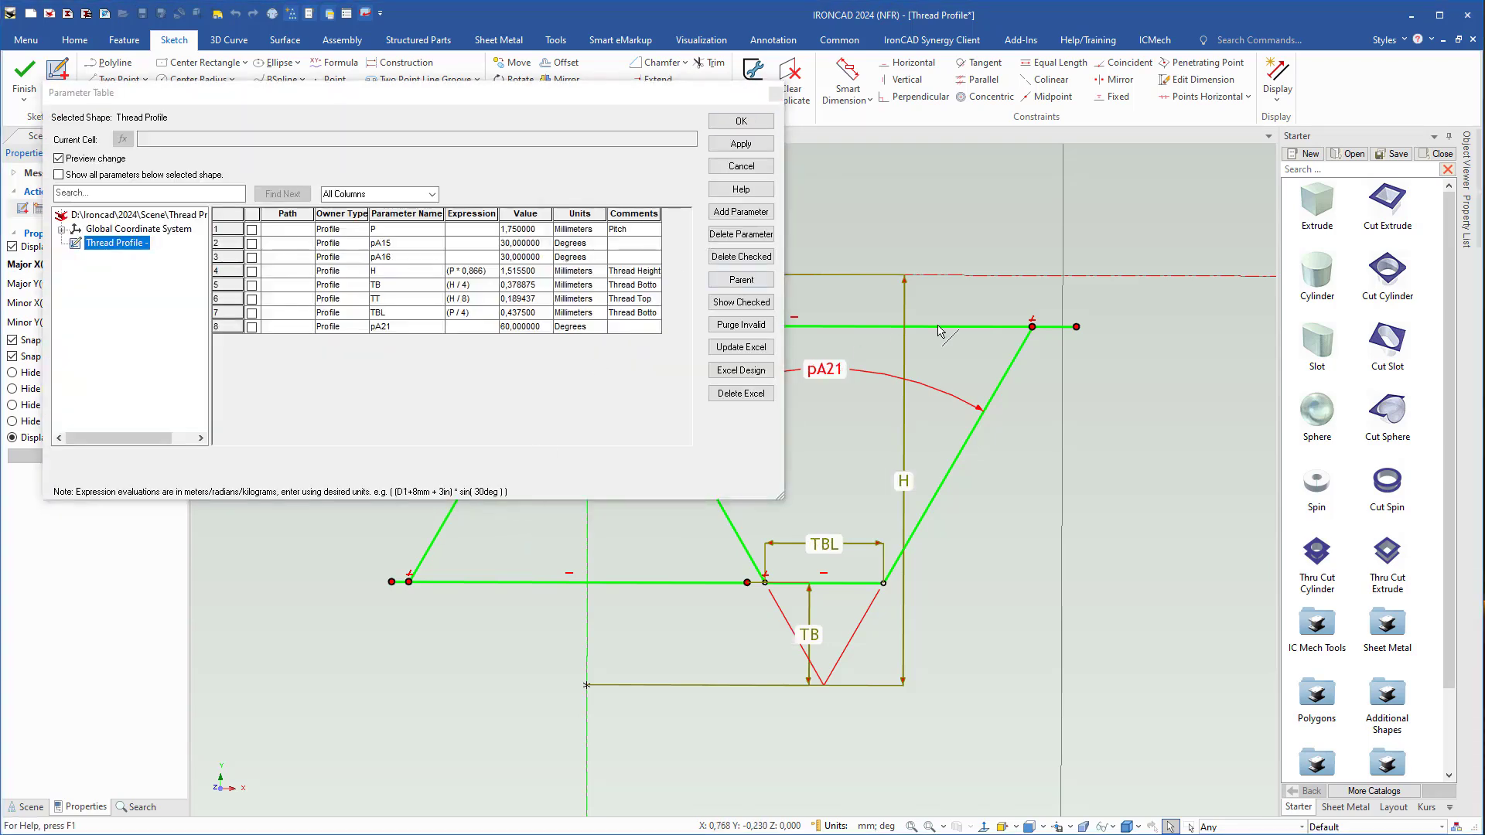
shift+middle_drag(990, 471, 1296, 448)
mouse_move(988, 534)
shift+middle_down()
mouse_move(1034, 546)
mouse_move(1082, 594)
shift+middle_up()
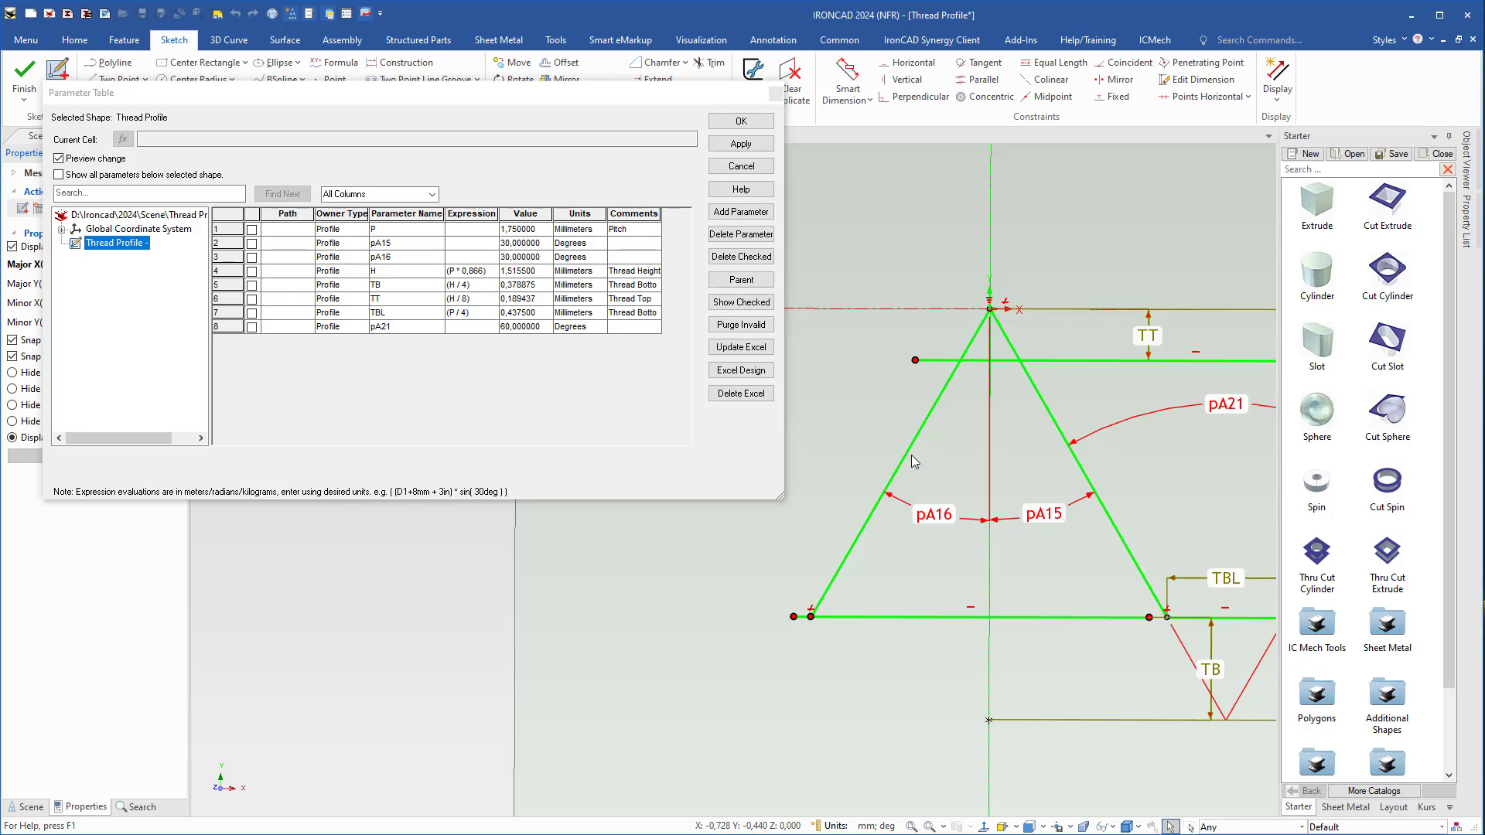
- Try a pitch P of 1,5 mm in the parameter table, restore it to 1,75 mm and accept the table
click(516, 229)
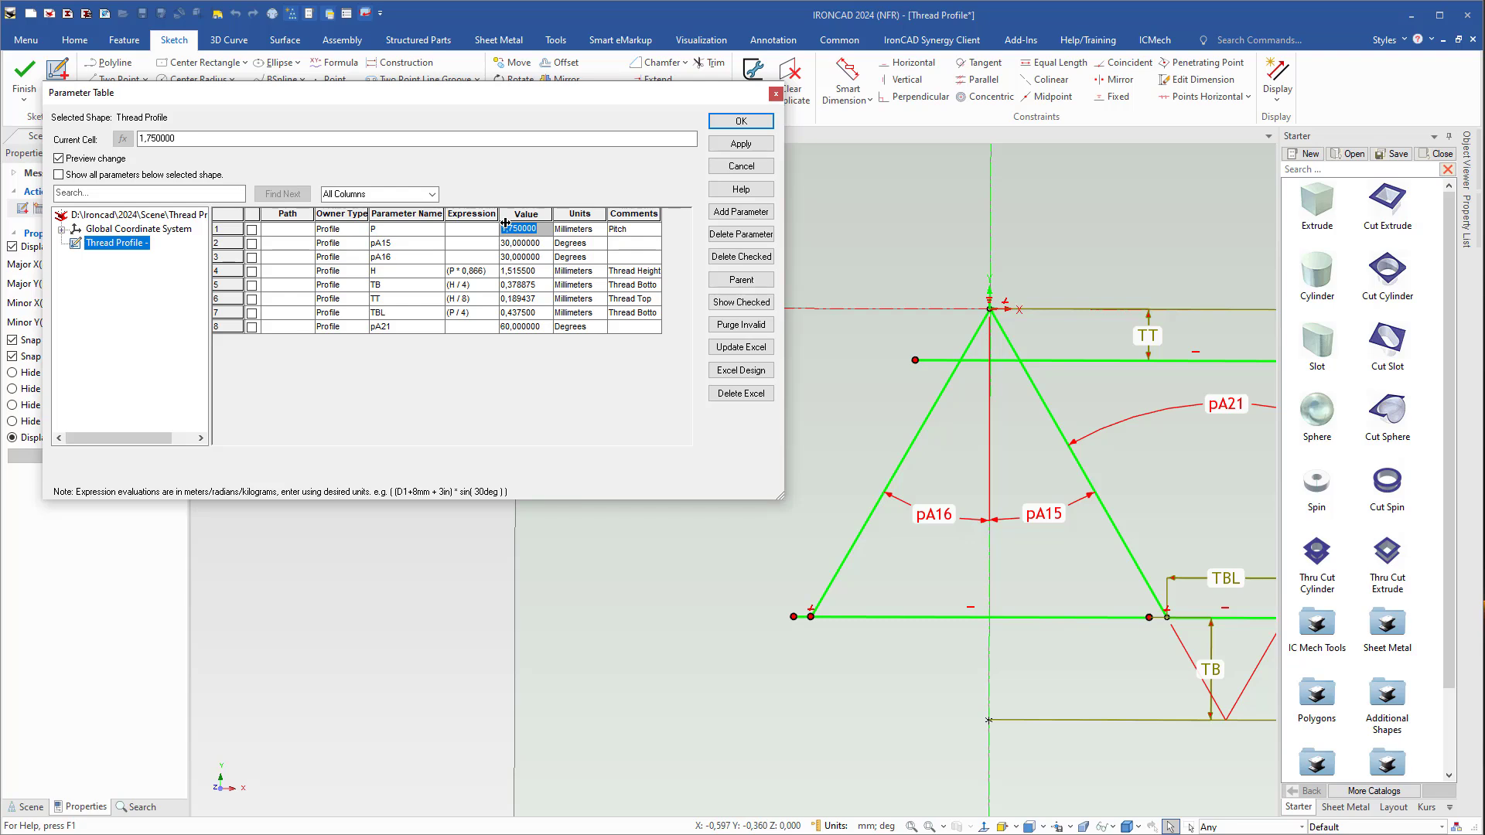
text(1,5)
key(Tab)
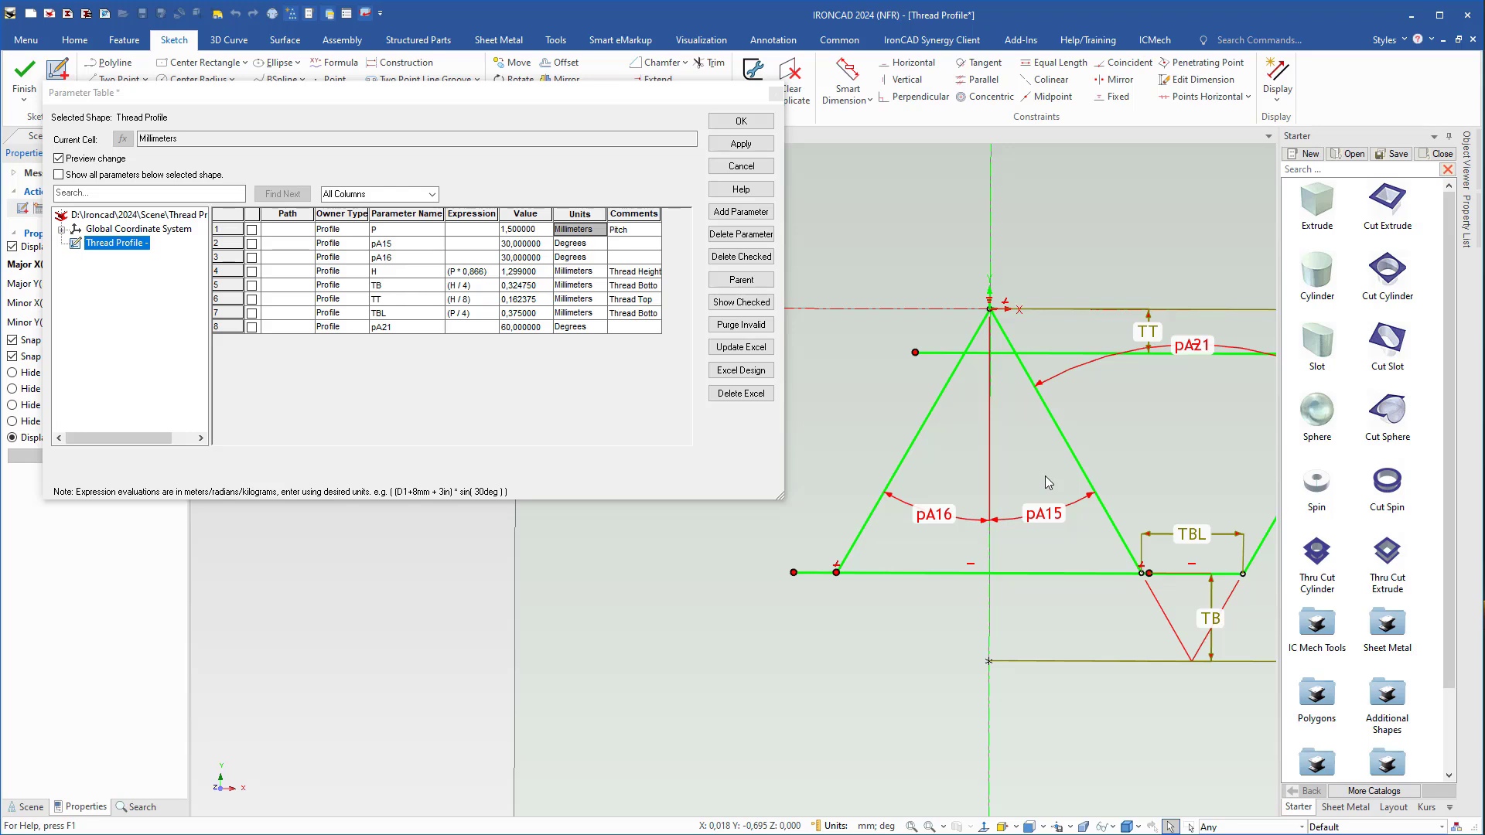
click(517, 229)
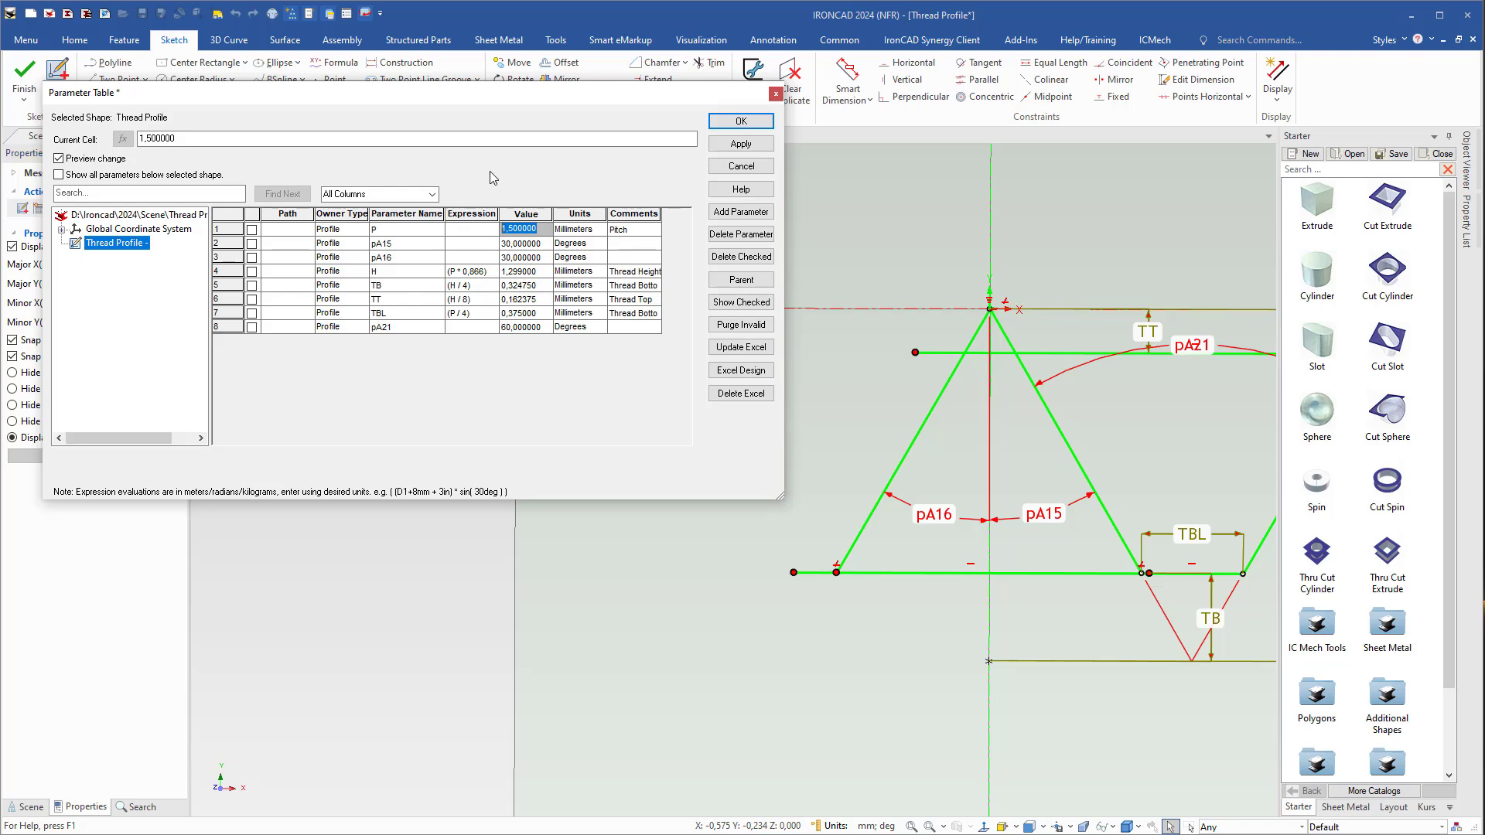
text(1,75)
key(Tab)
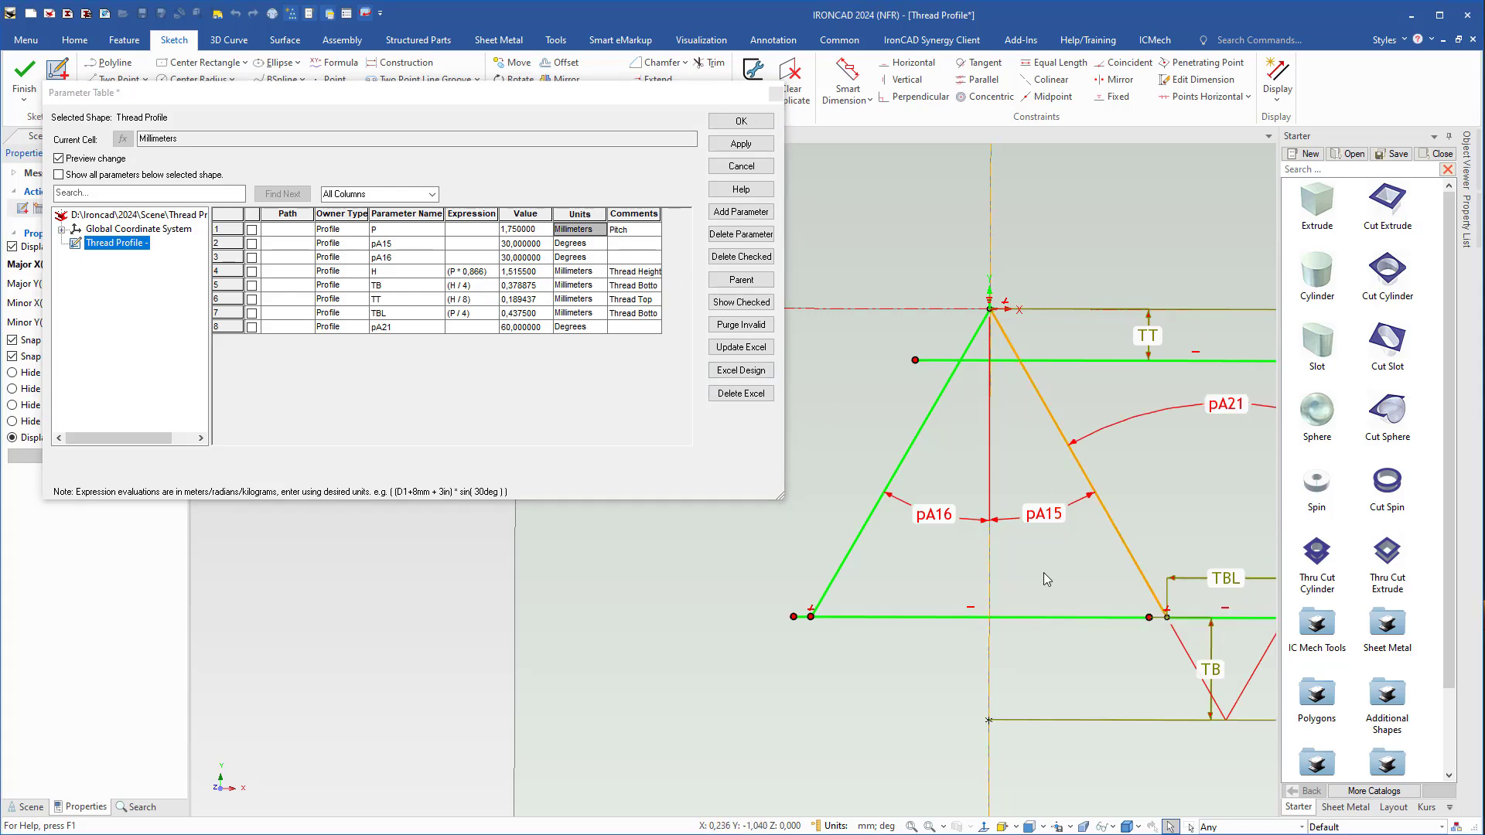
click(740, 121)
- Copy the four lines forming the groove trapezoid from the thread profile sketch and return to Scene1
mouse_move(972, 560)
shift+middle_down()
mouse_move(600, 477)
mouse_move(525, 489)
shift+middle_up()
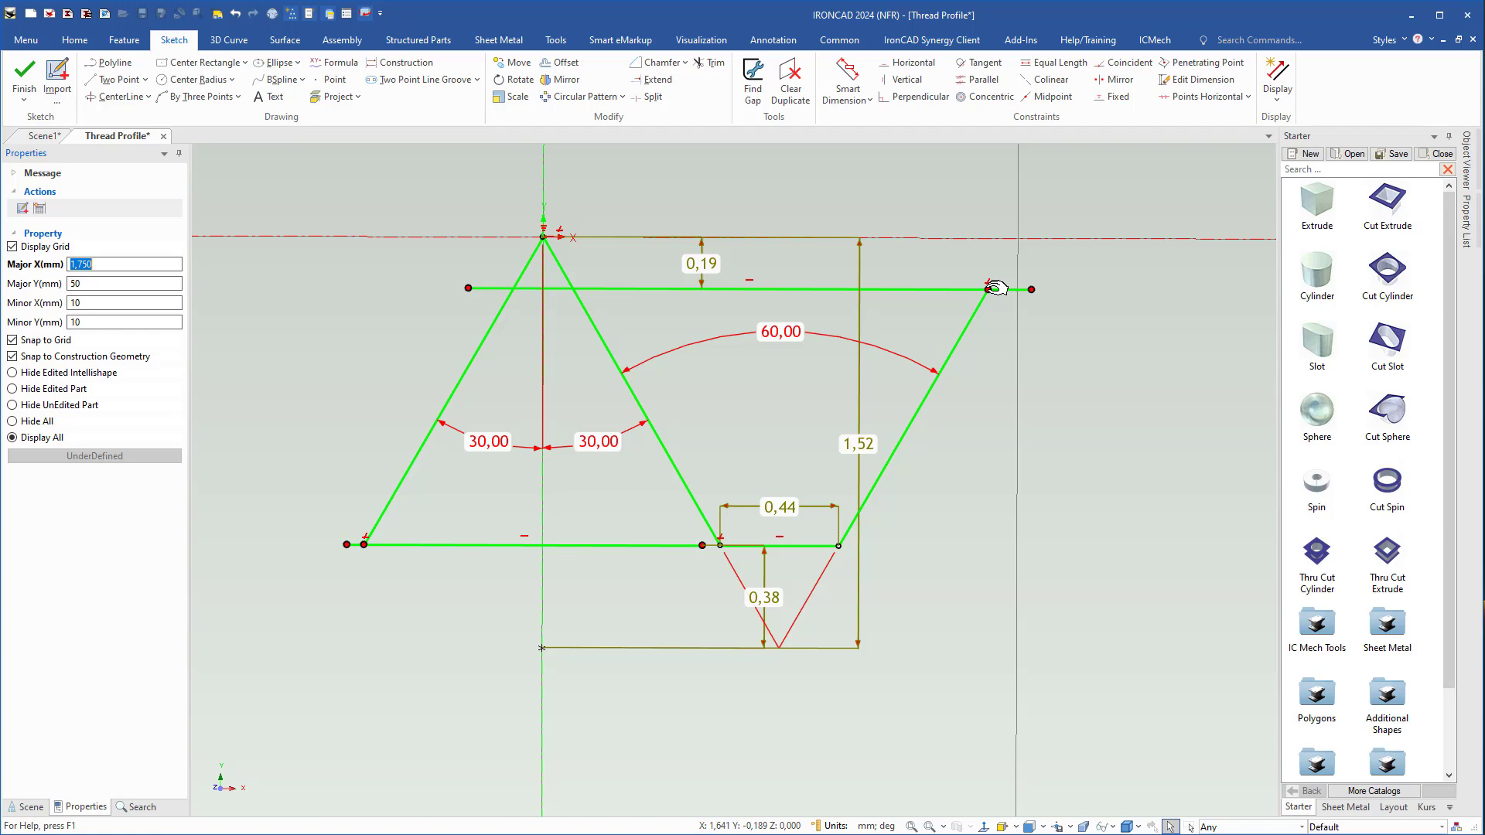
click(791, 290)
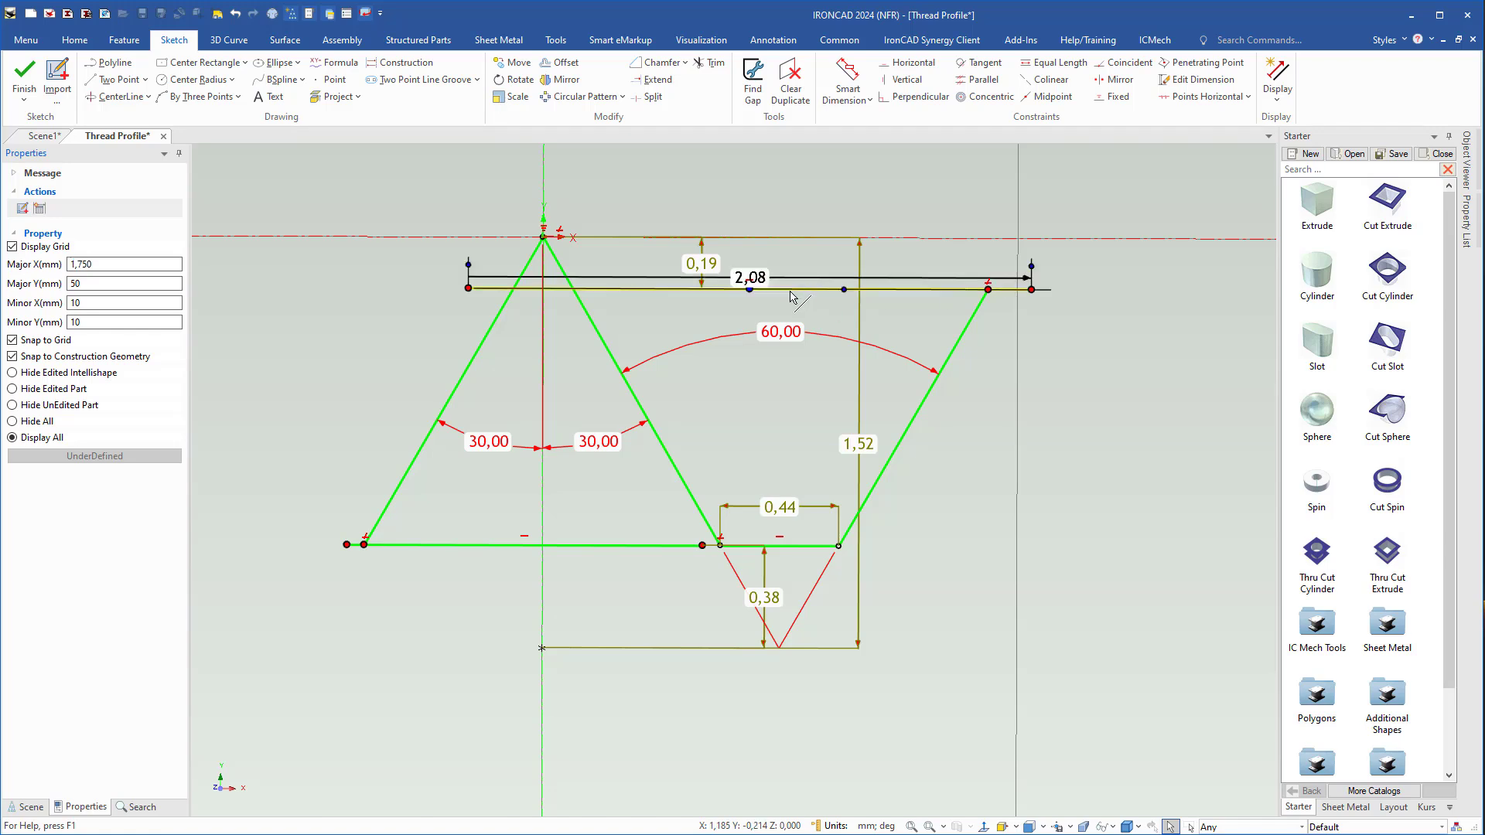
shift+click(641, 412)
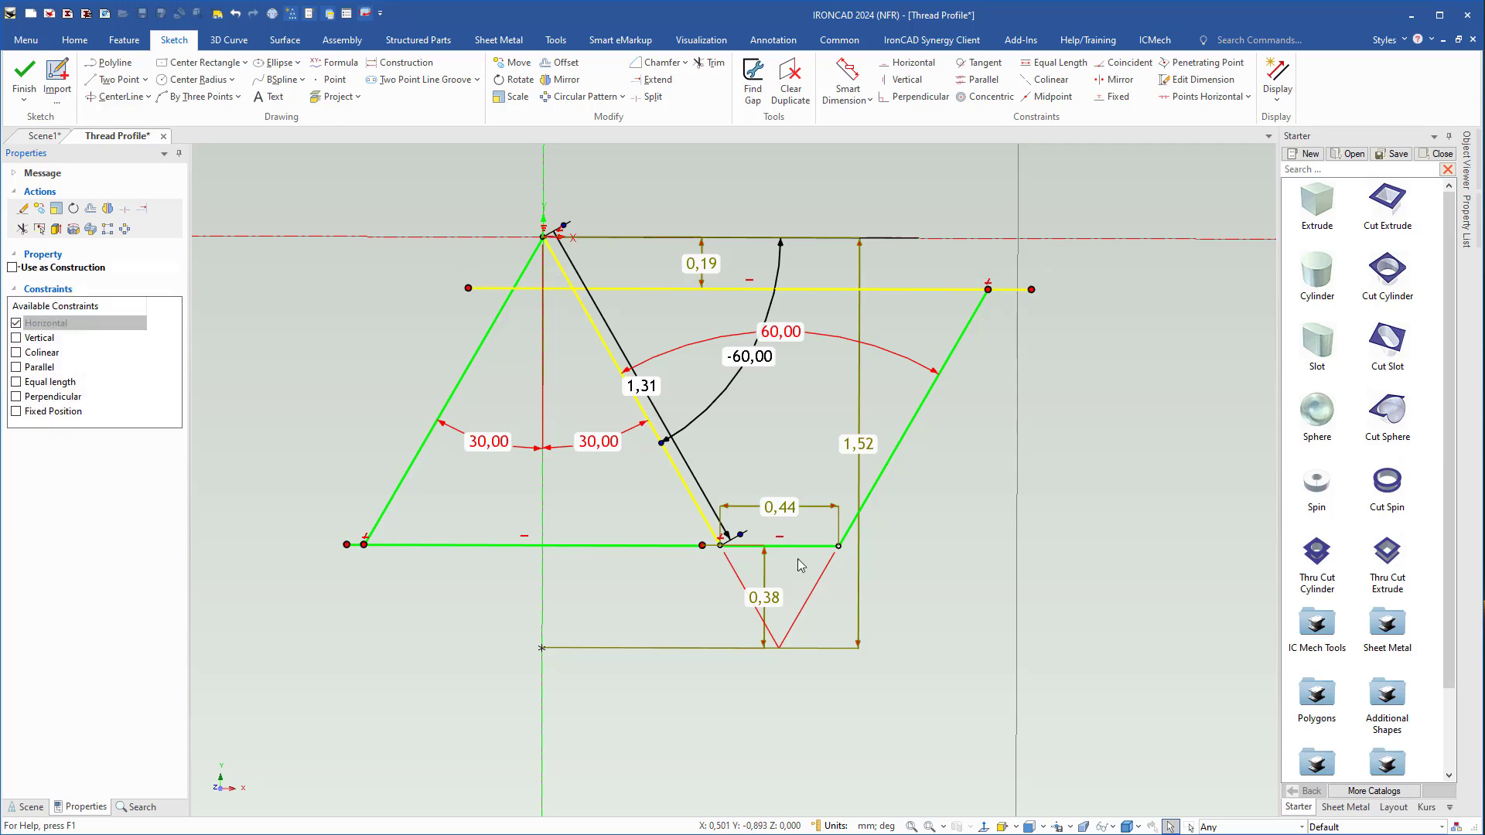
shift+click(915, 426)
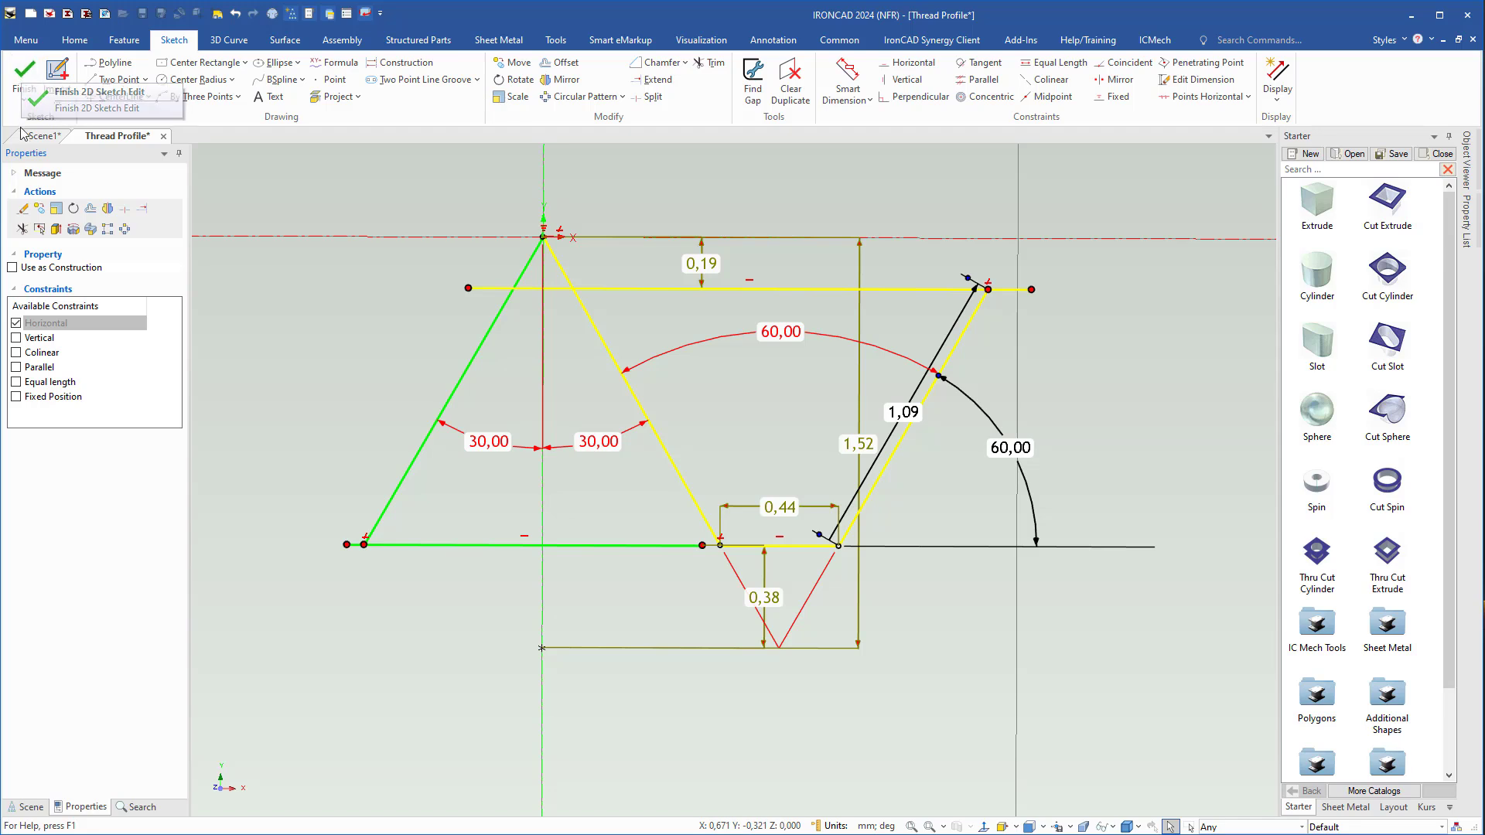
click(24, 72)
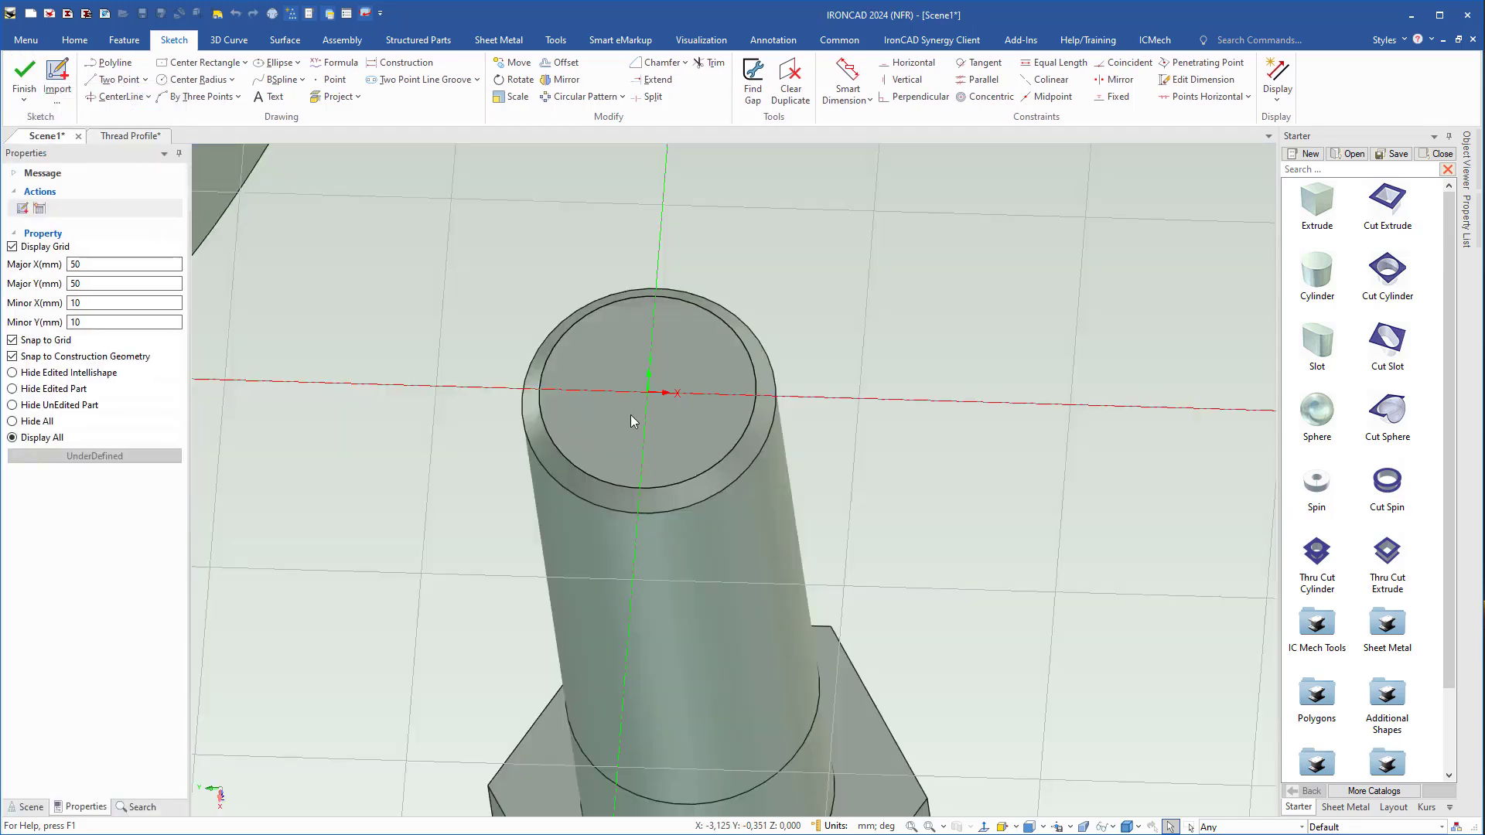
- Paste the copied thread profile lines into the sketch on the bolt's end face
scroll(662, 405, up, 2)
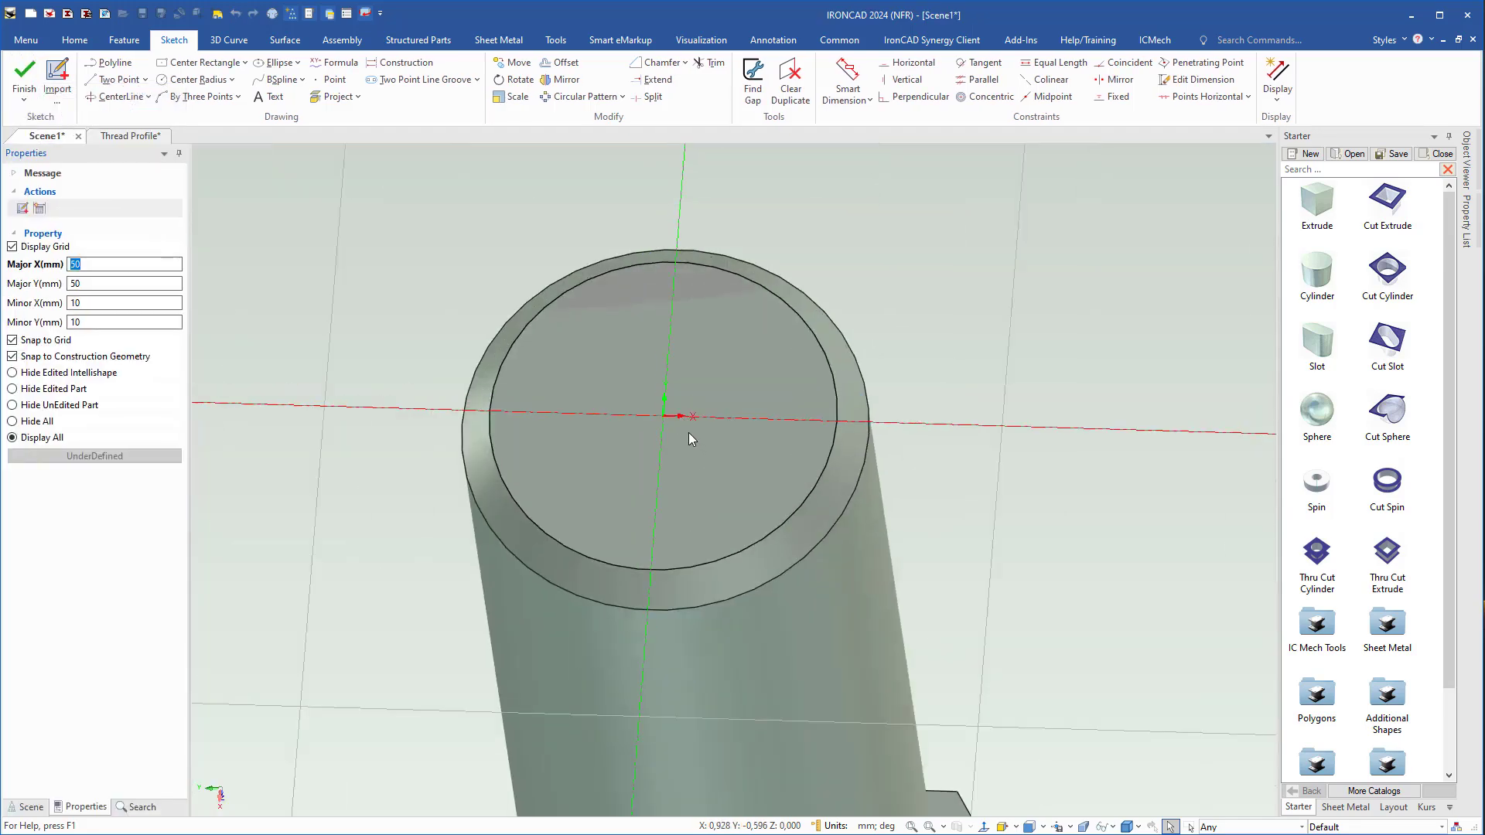
key(ctrl+v)
scroll(667, 439, up, 5)
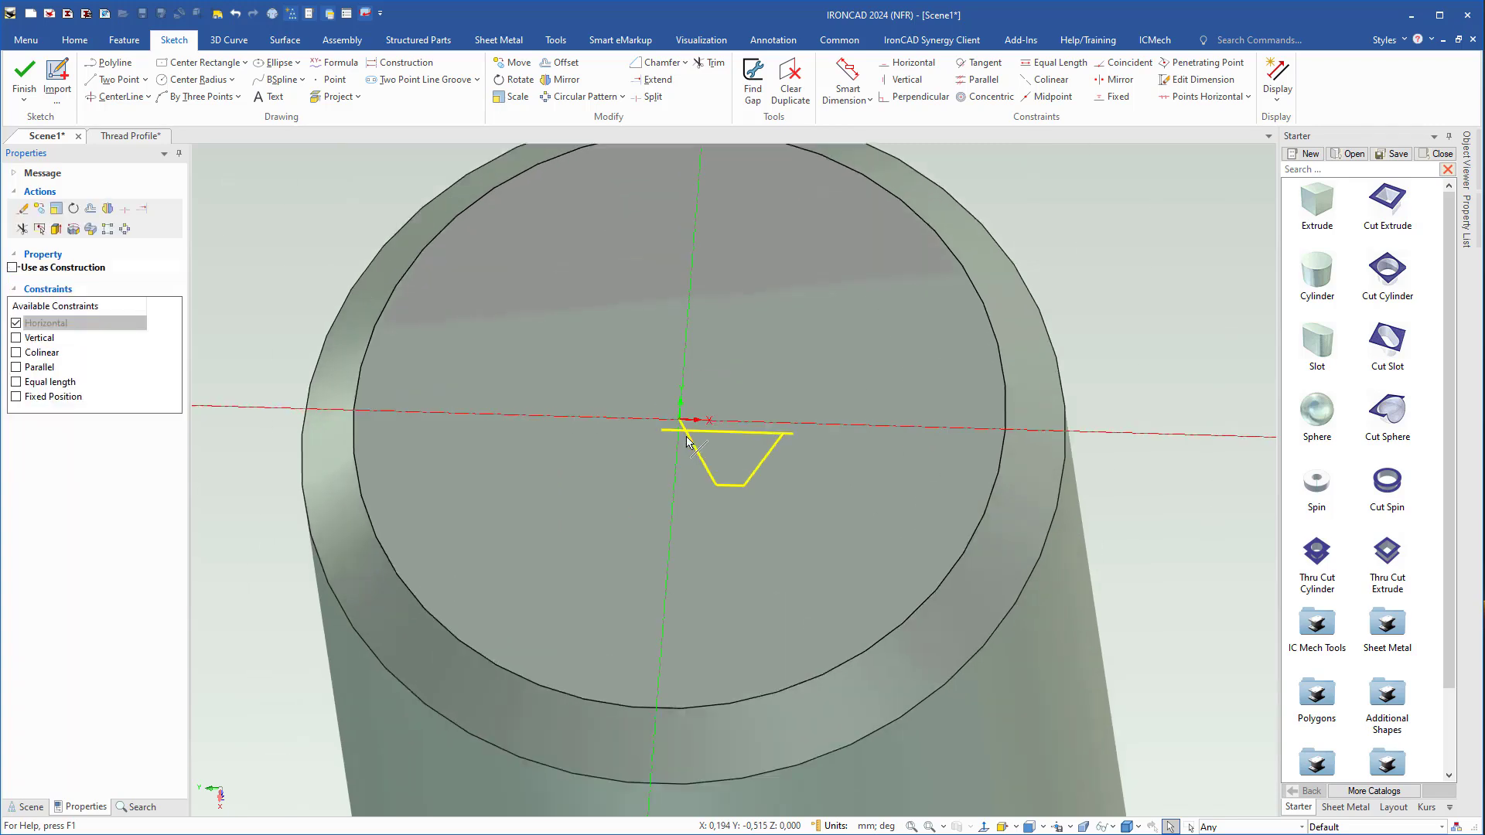
middle_drag(680, 532, 705, 630)
scroll(729, 510, up, 2)
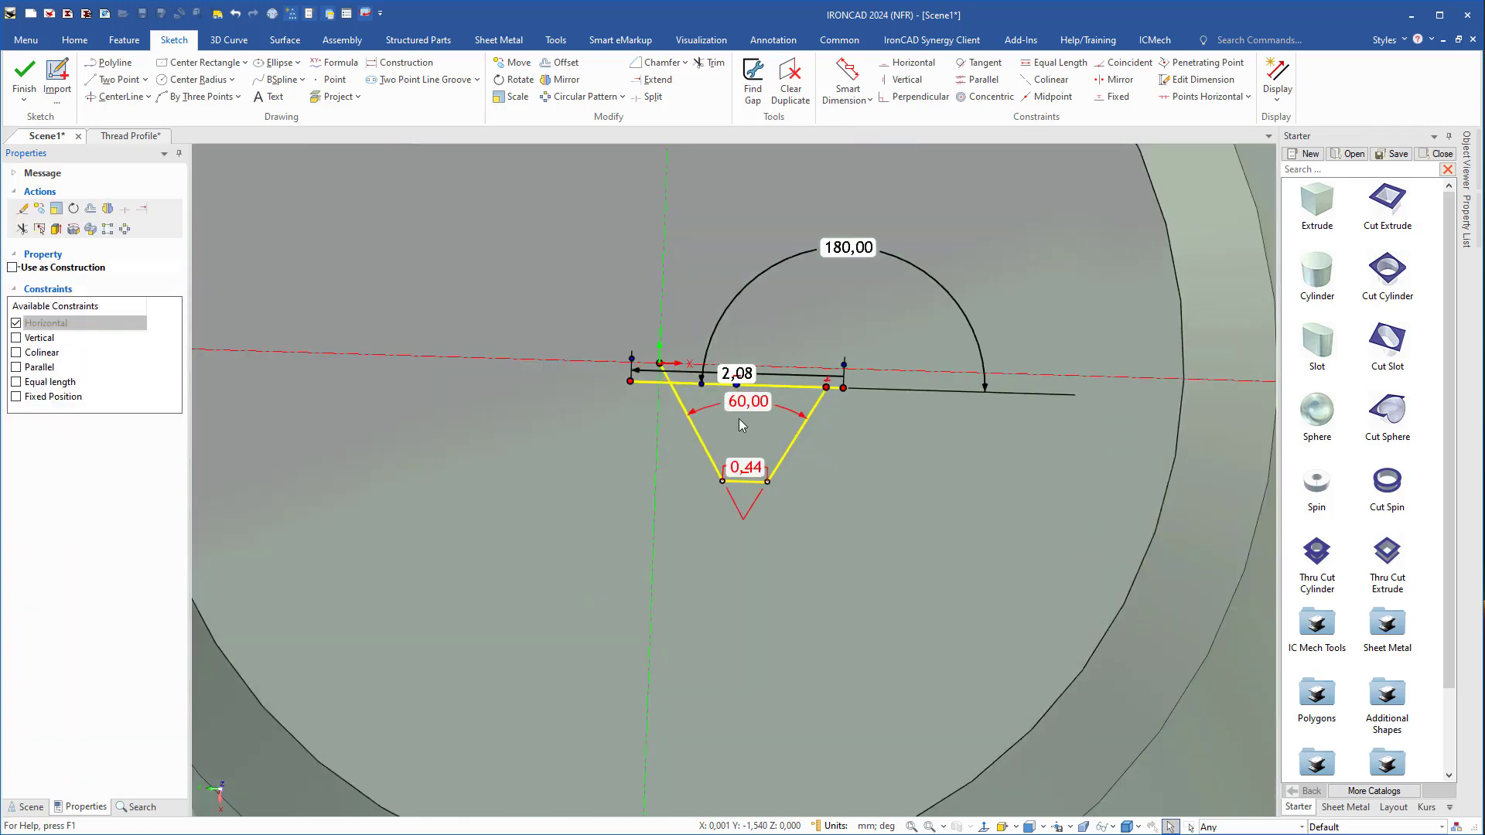
- Delete the 60° angle and 0,44 length dimensions from the pasted thread profile
right_click(749, 401)
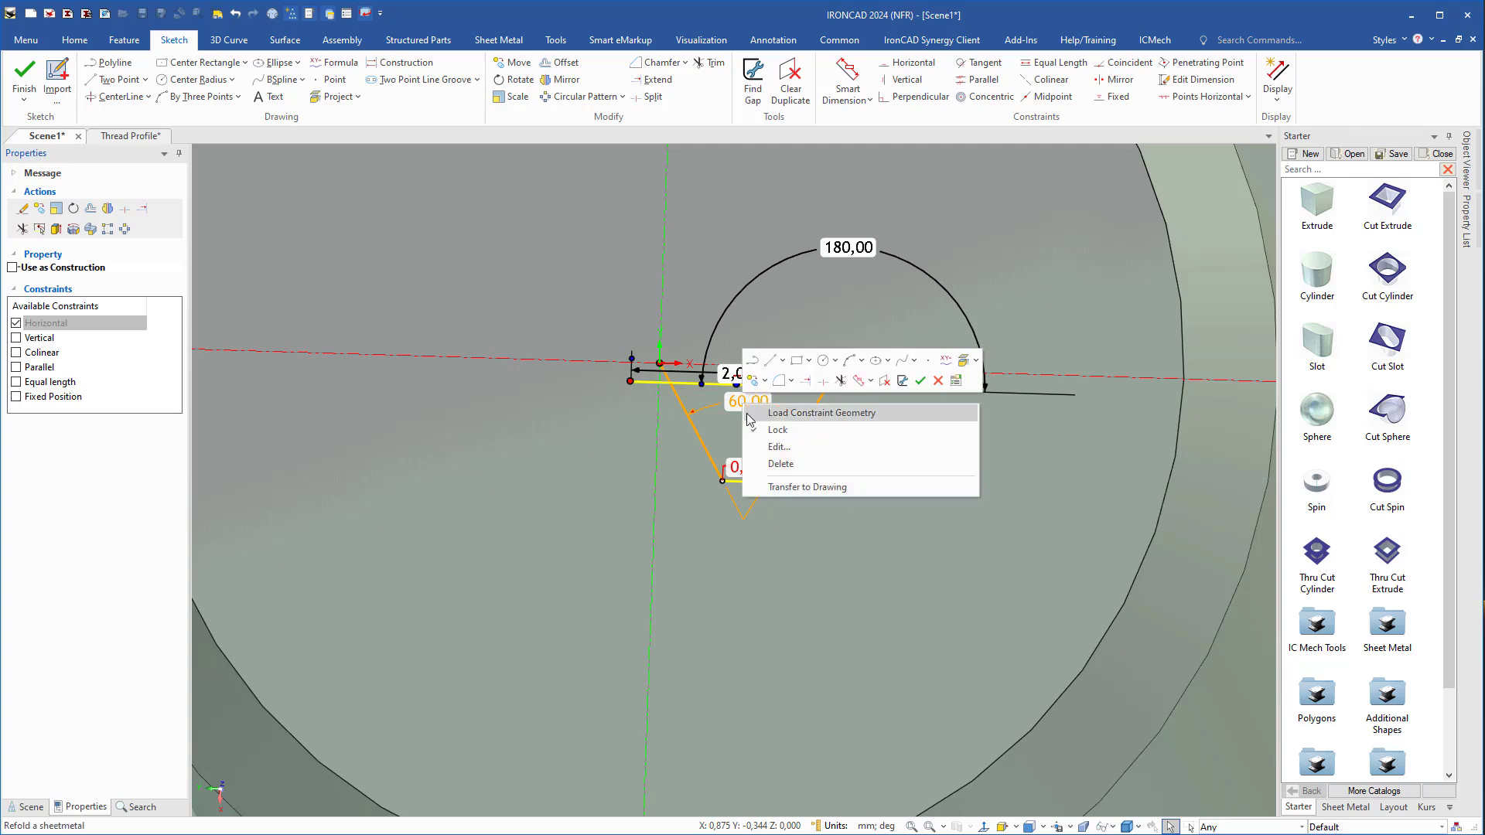
click(771, 471)
right_click(745, 467)
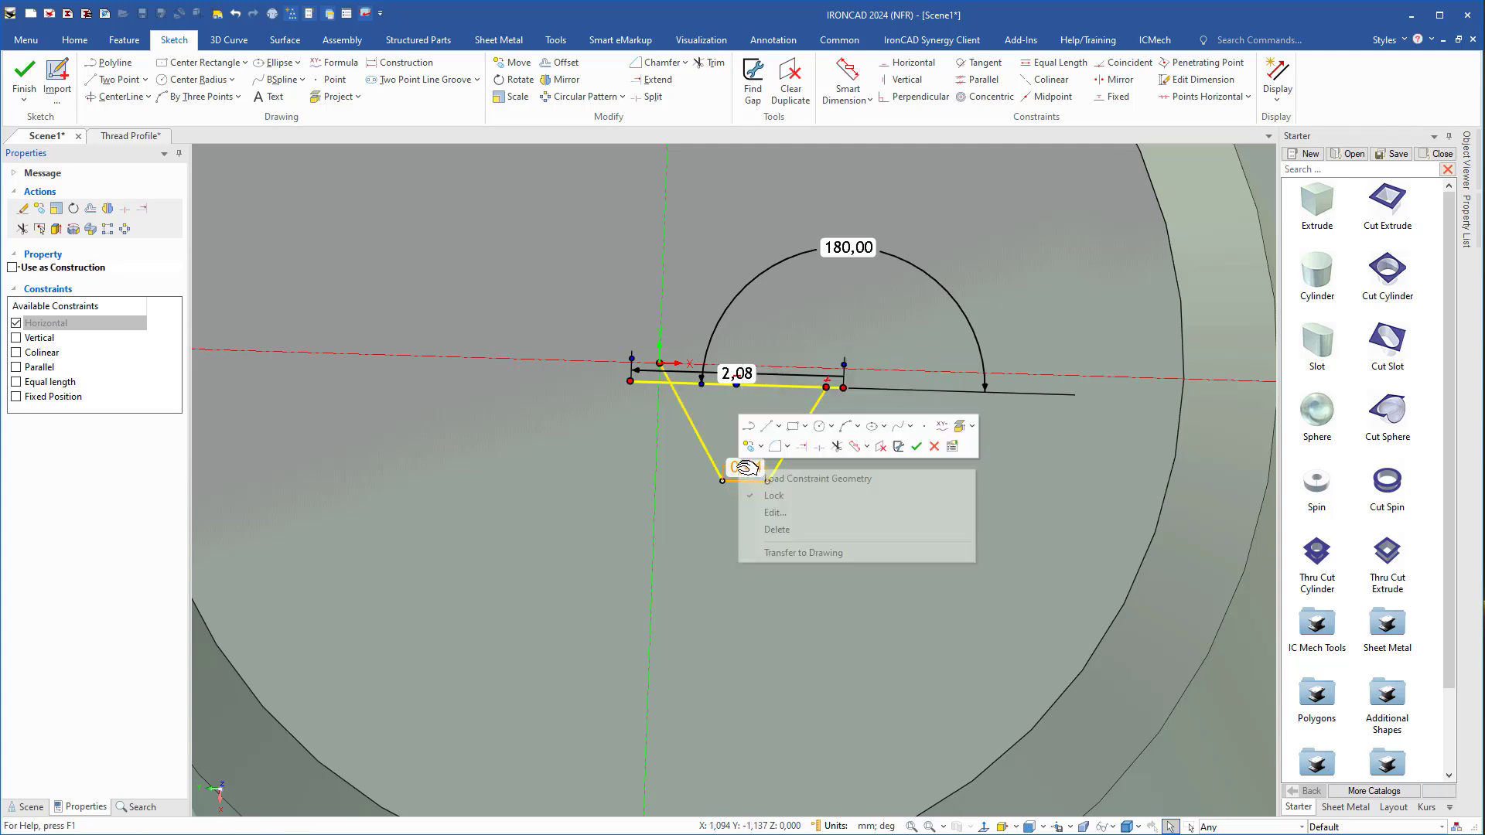
click(782, 538)
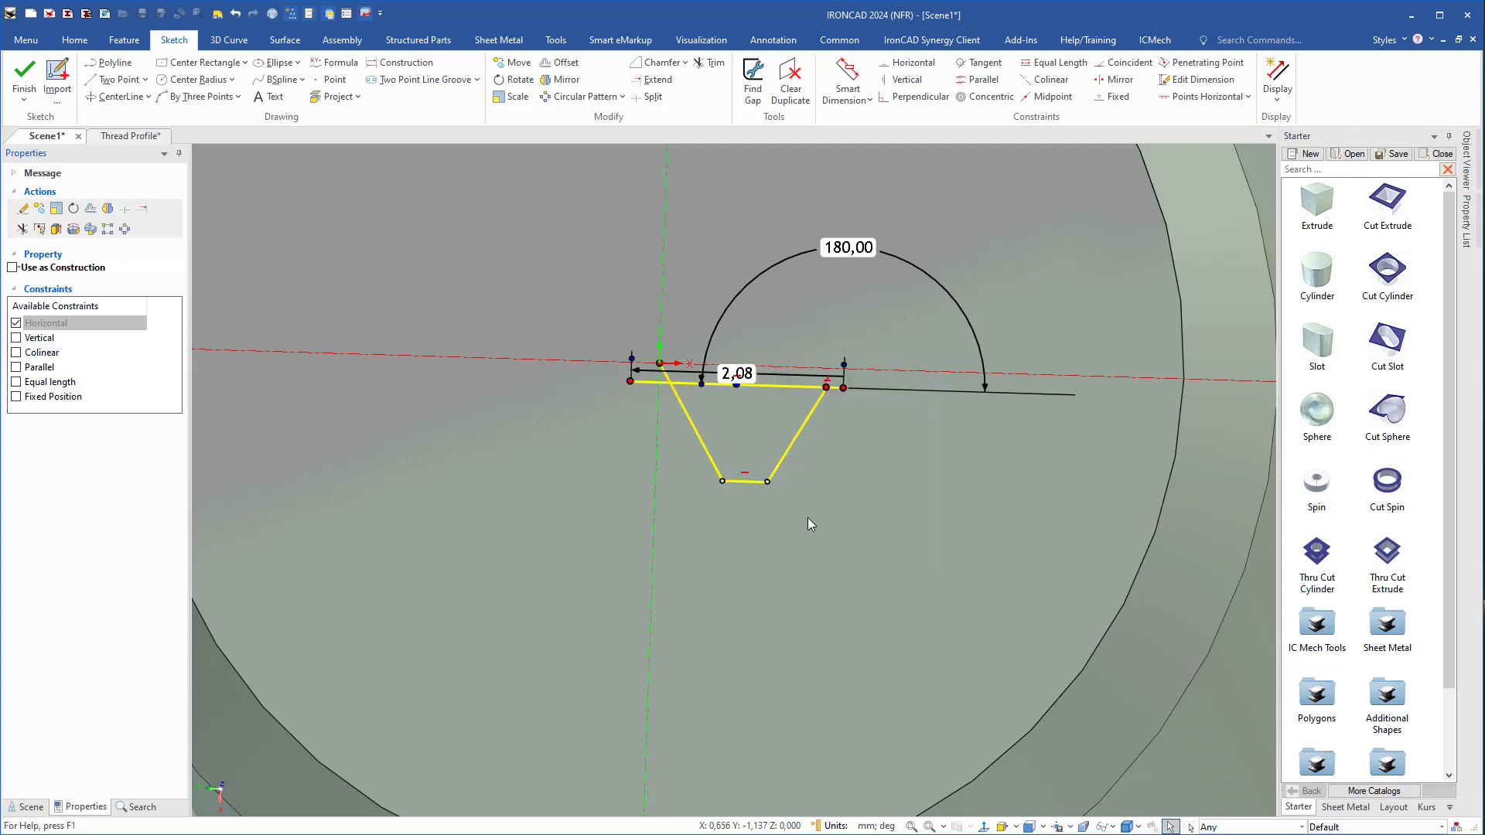
click(807, 518)
- Trim the overhanging line ends at the profile's upper corners to leave a closed trapezoid
right_click(836, 438)
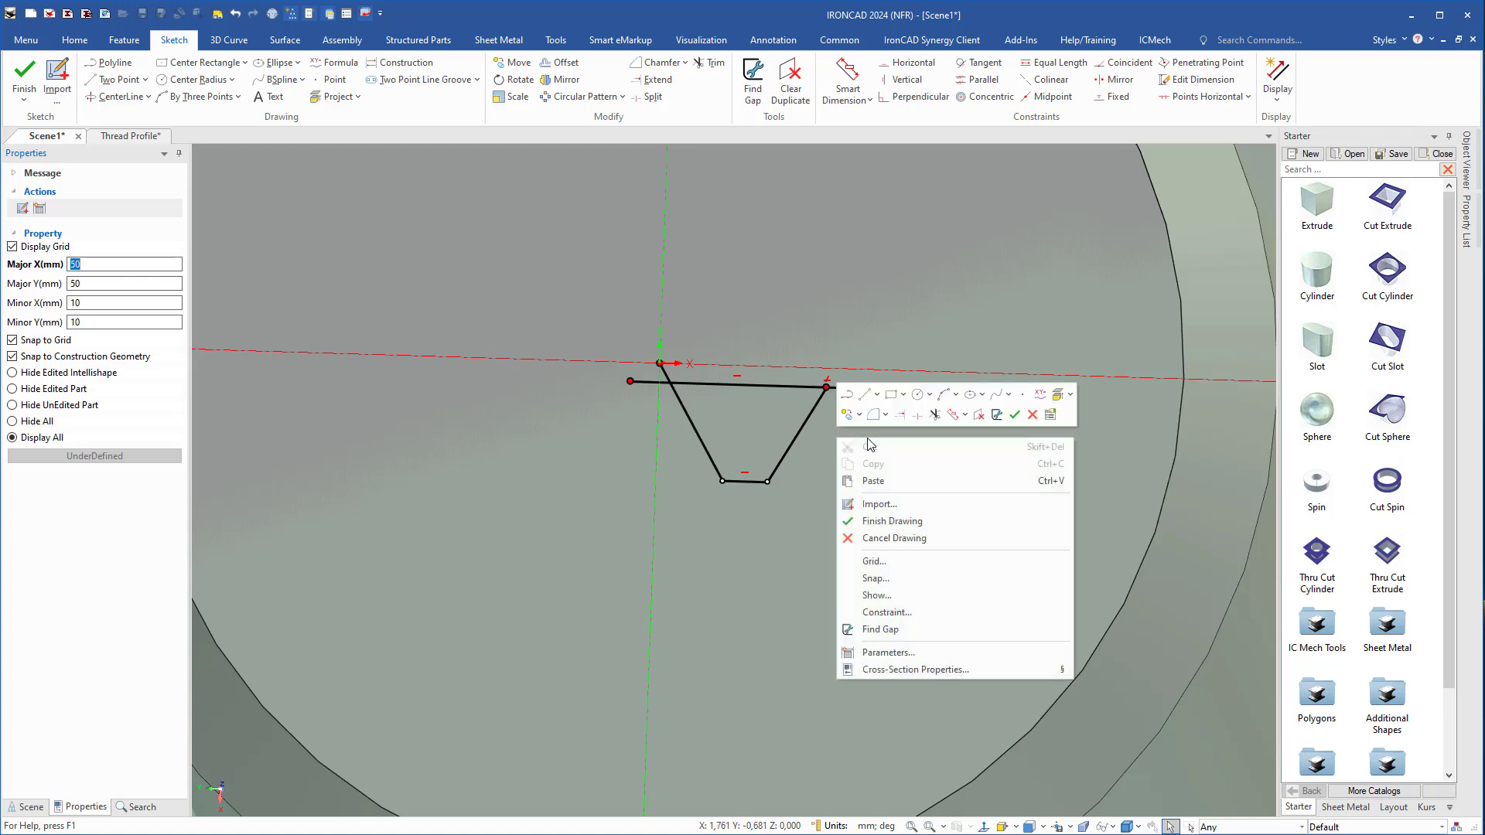
click(933, 415)
scroll(886, 418, up, 2)
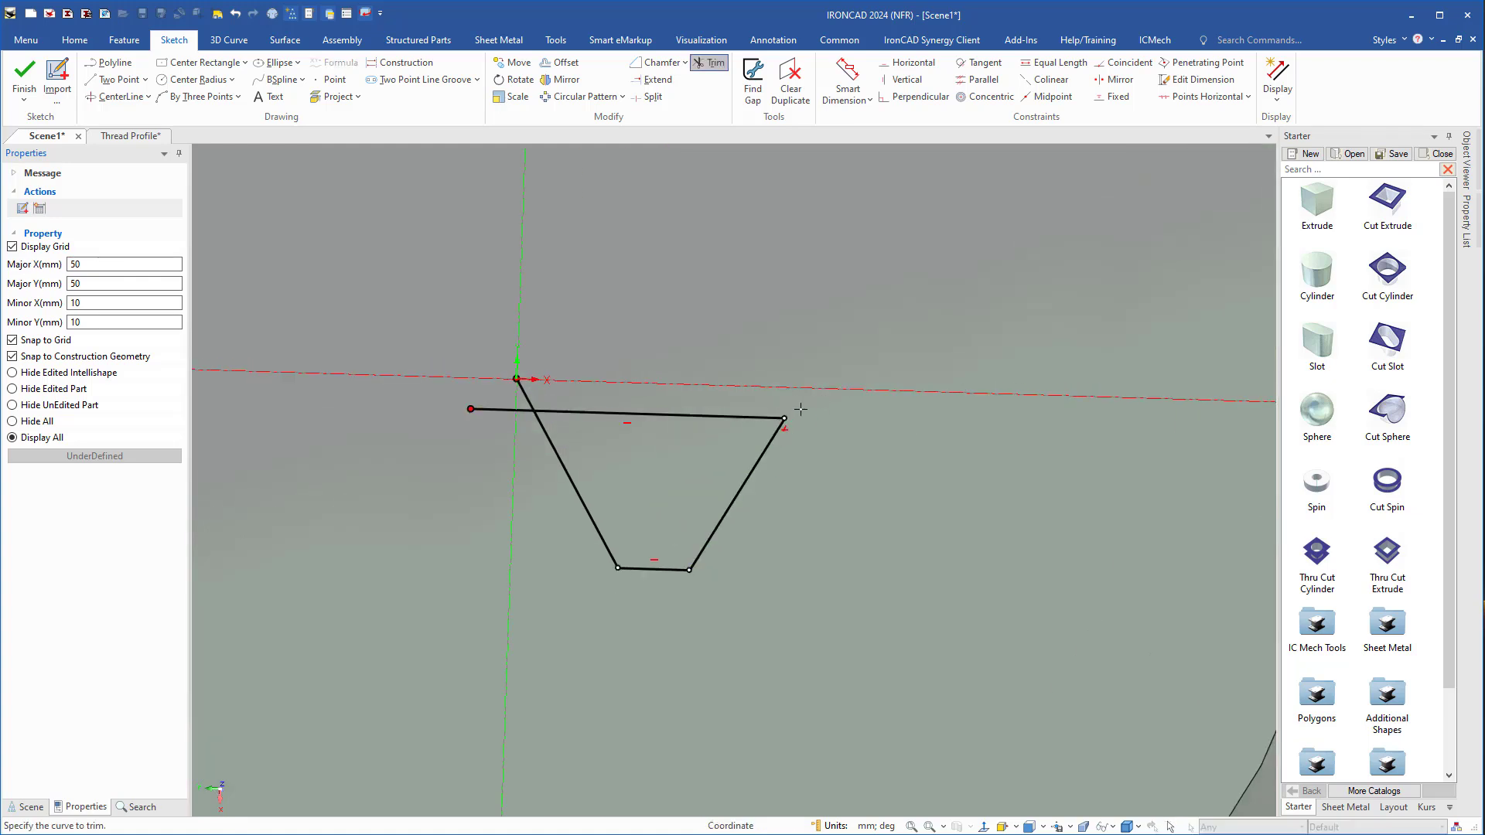
click(525, 393)
click(499, 409)
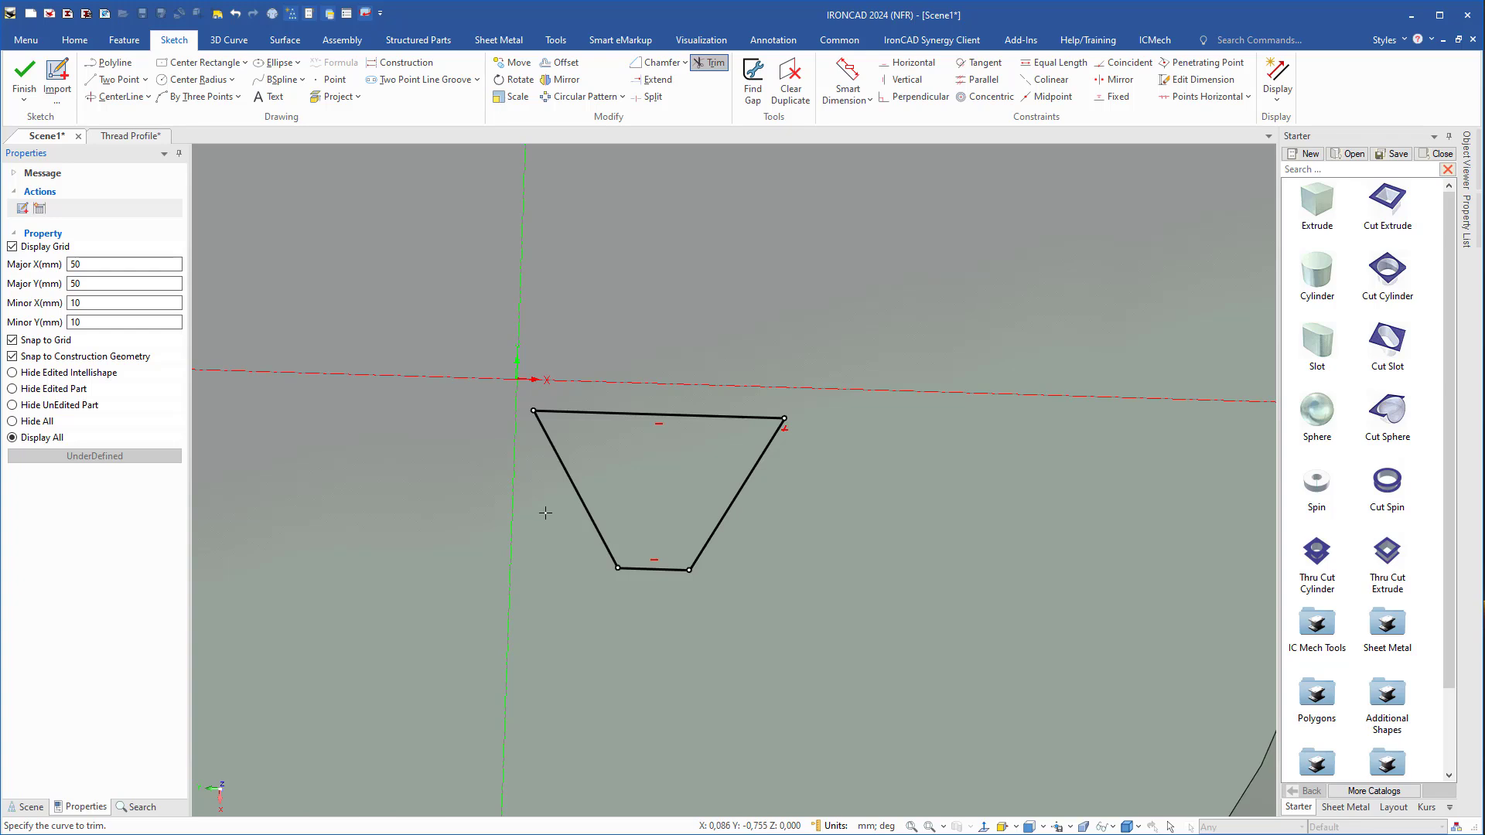
key(Escape)
- Move the whole trapezoid so the corner of its long side nearest the origin lands on the sketch origin
drag(485, 369, 843, 623)
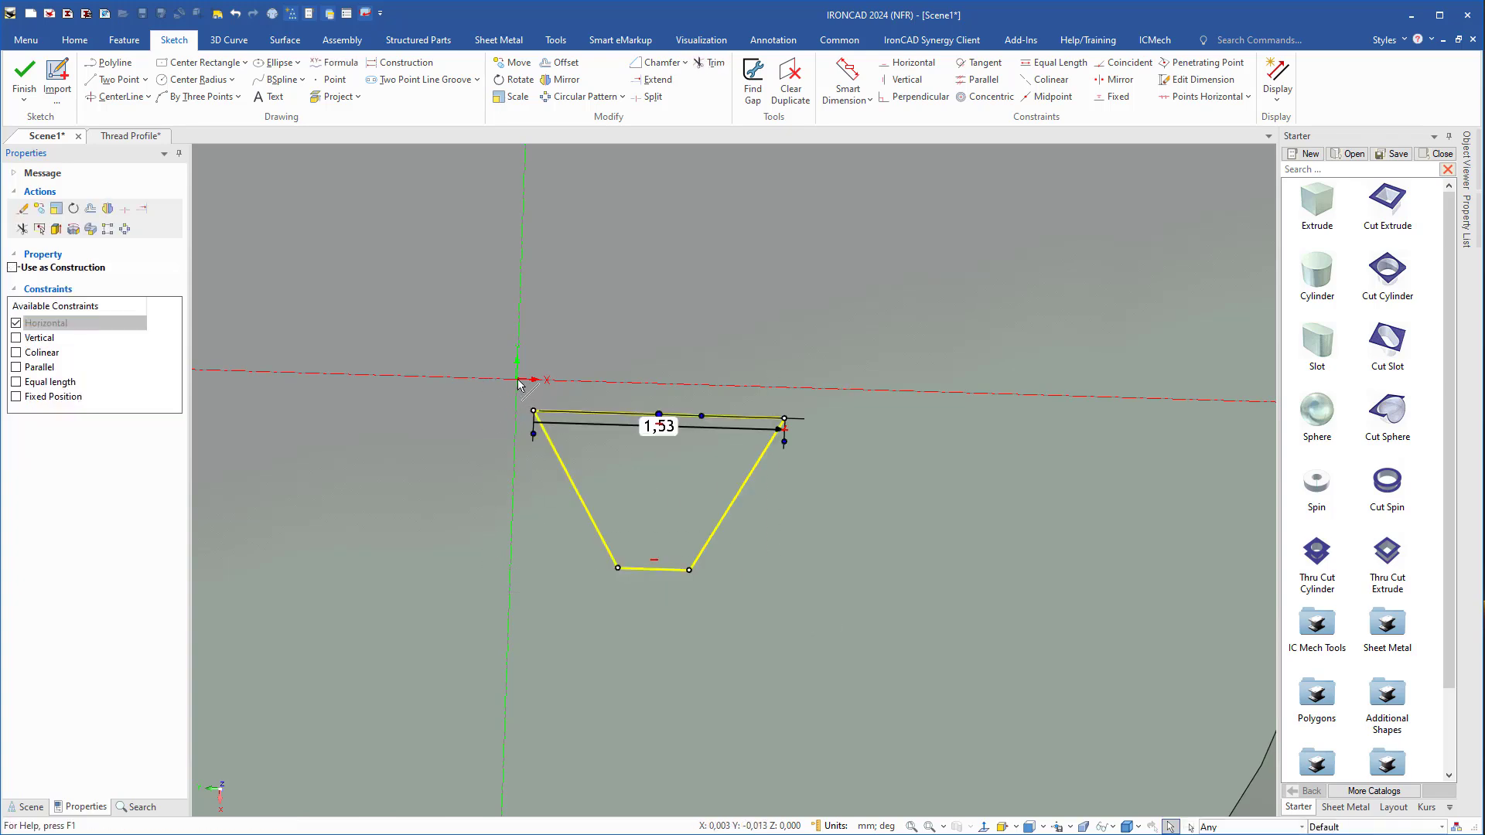
click(514, 62)
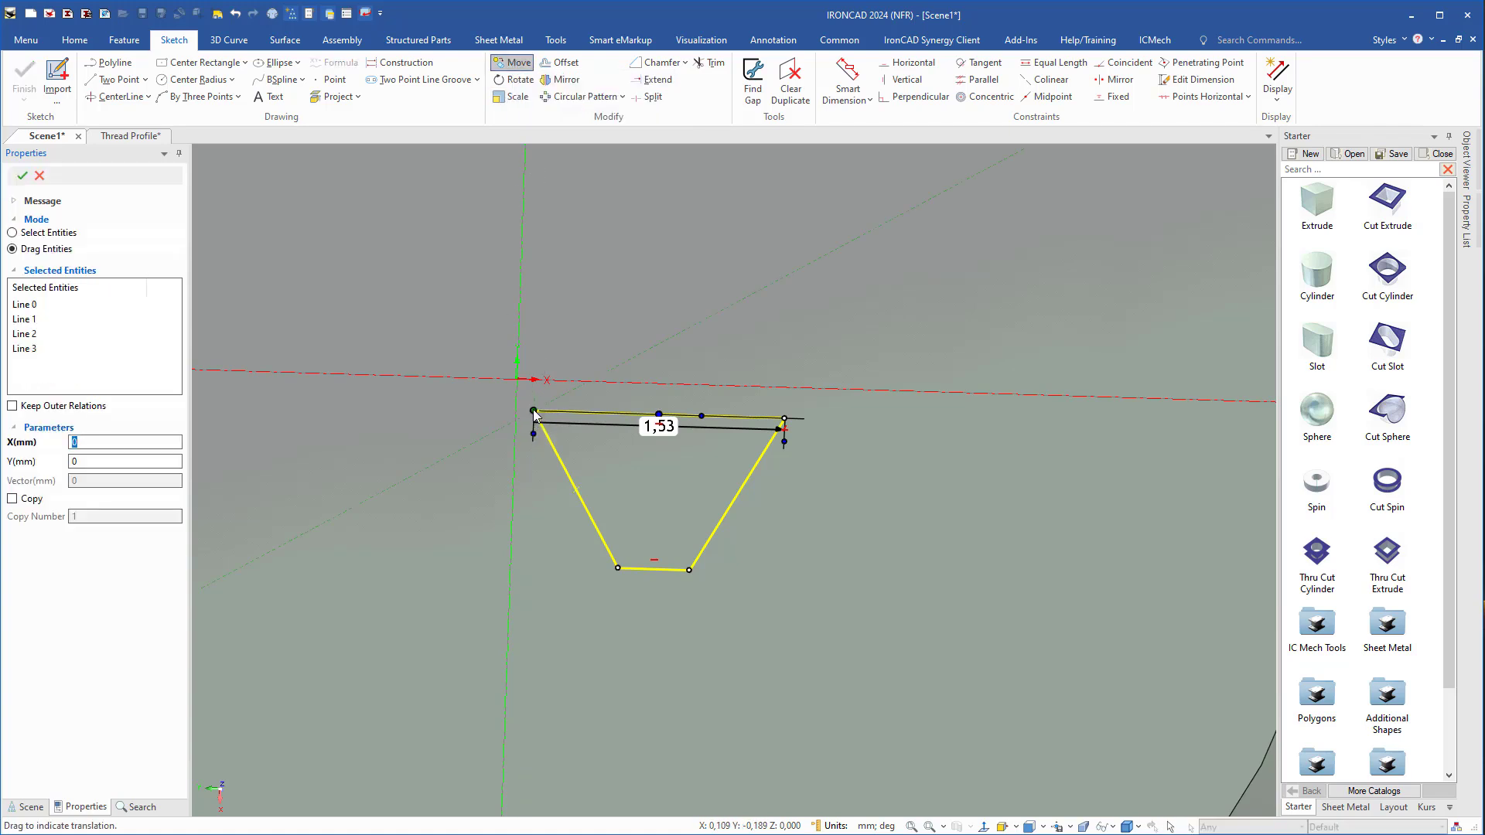
drag(535, 415, 518, 384)
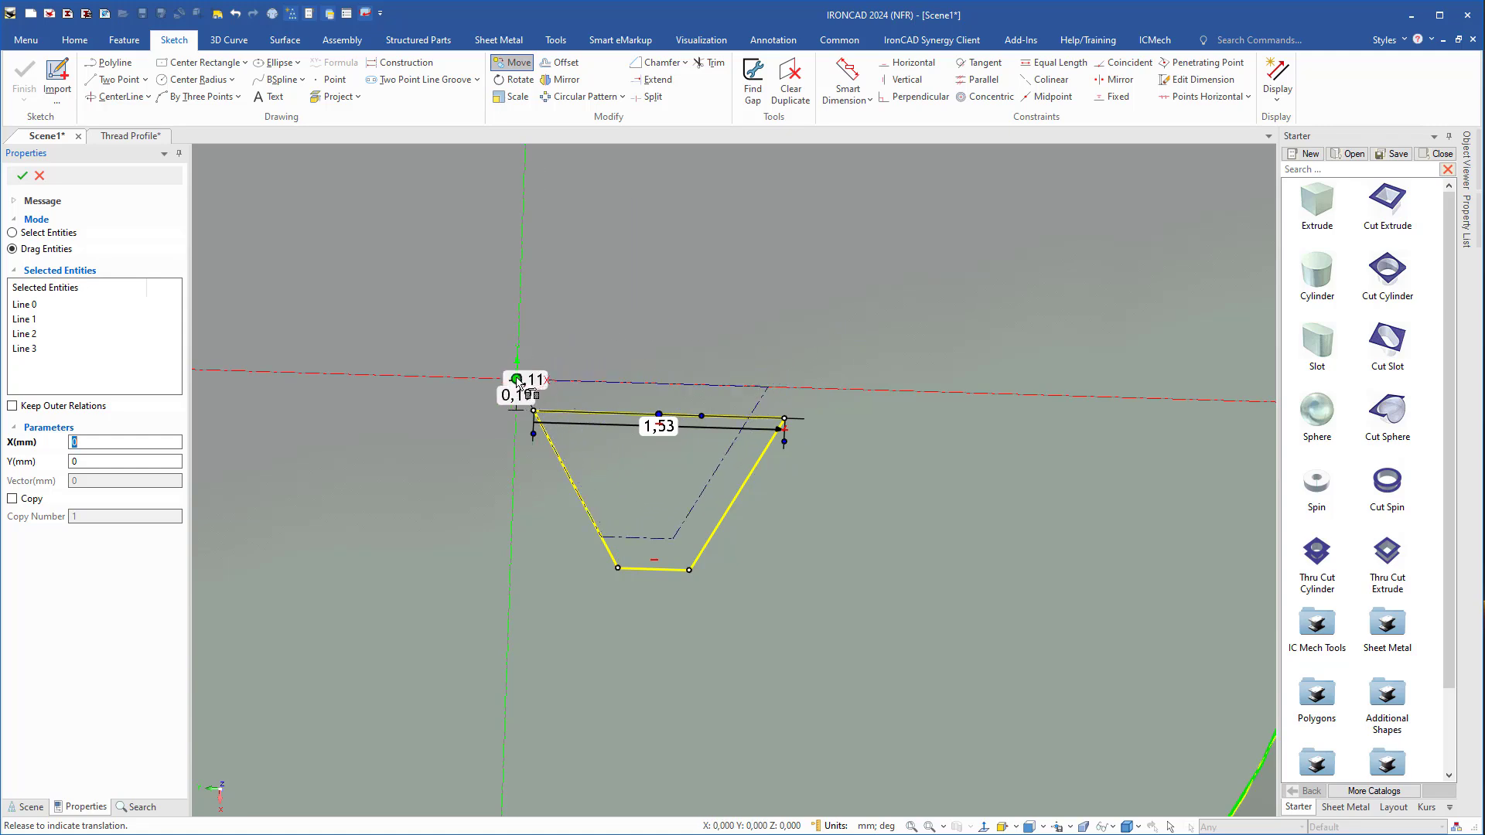
drag(518, 384, 517, 380)
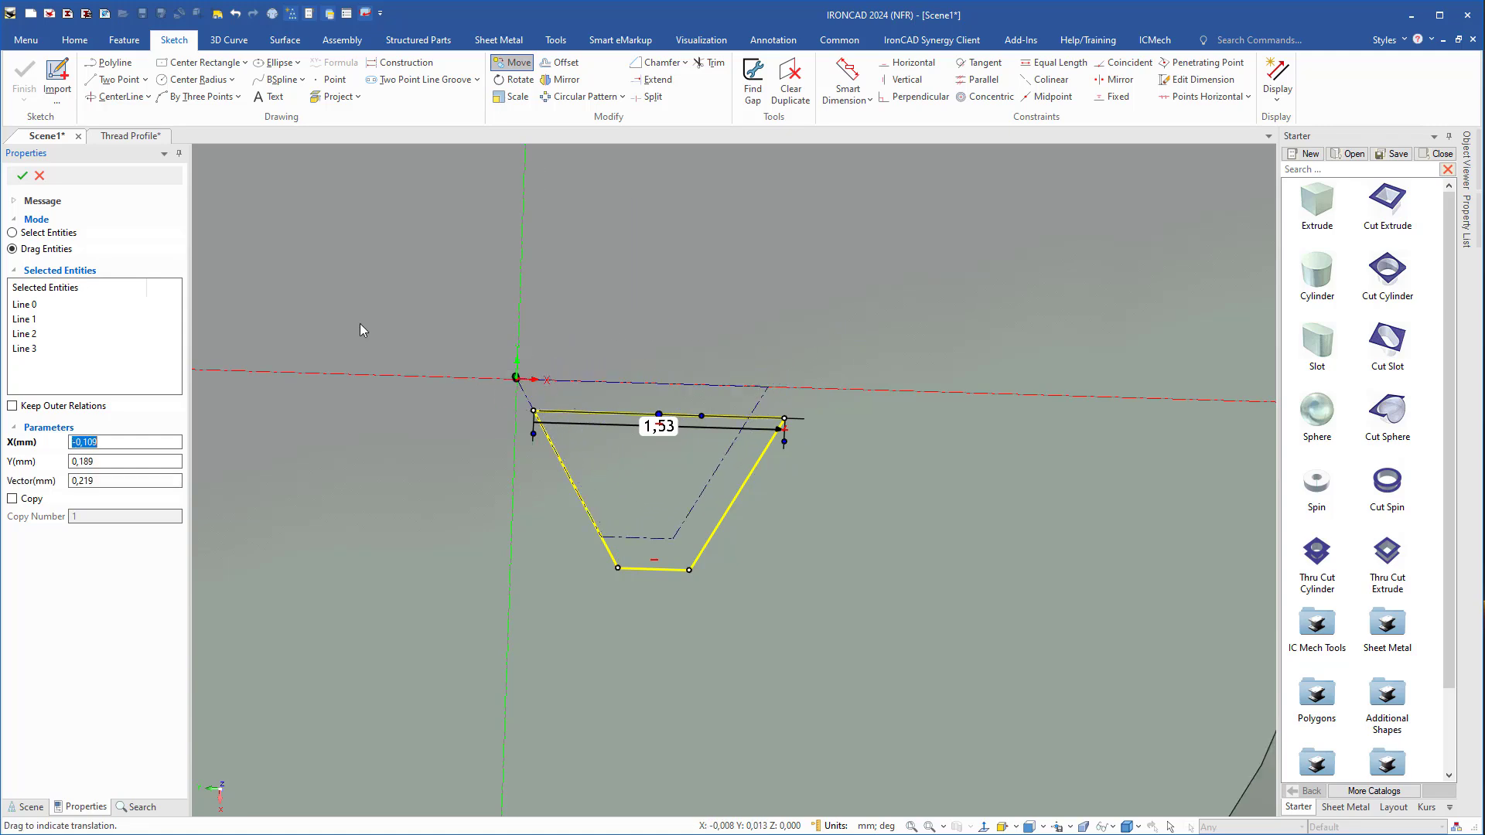
click(22, 175)
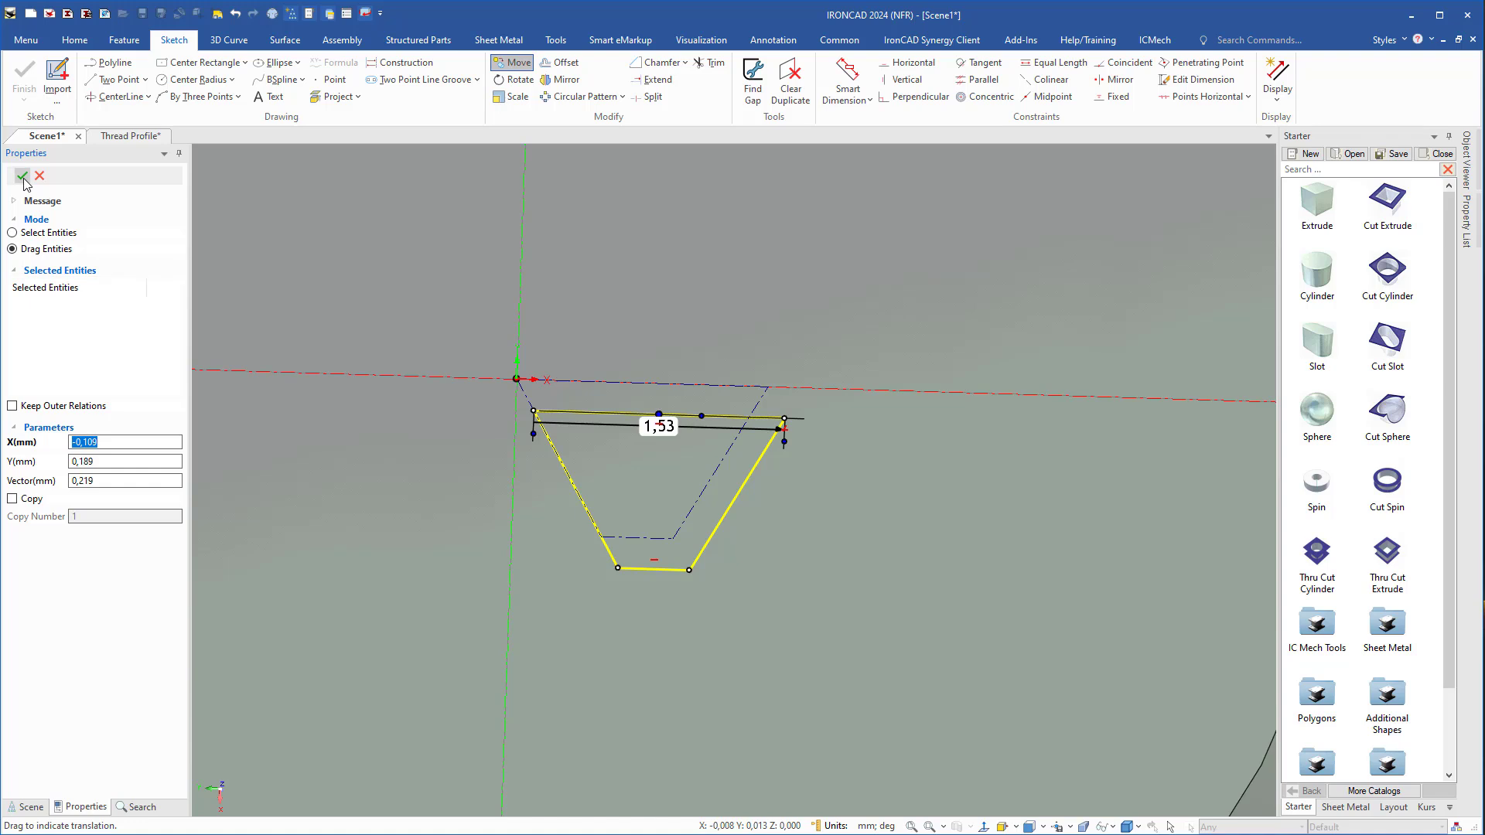
- Rotate the trapezoid 90 degrees about the sketch origin so its long side lies along the vertical axis
click(515, 80)
drag(648, 384, 520, 273)
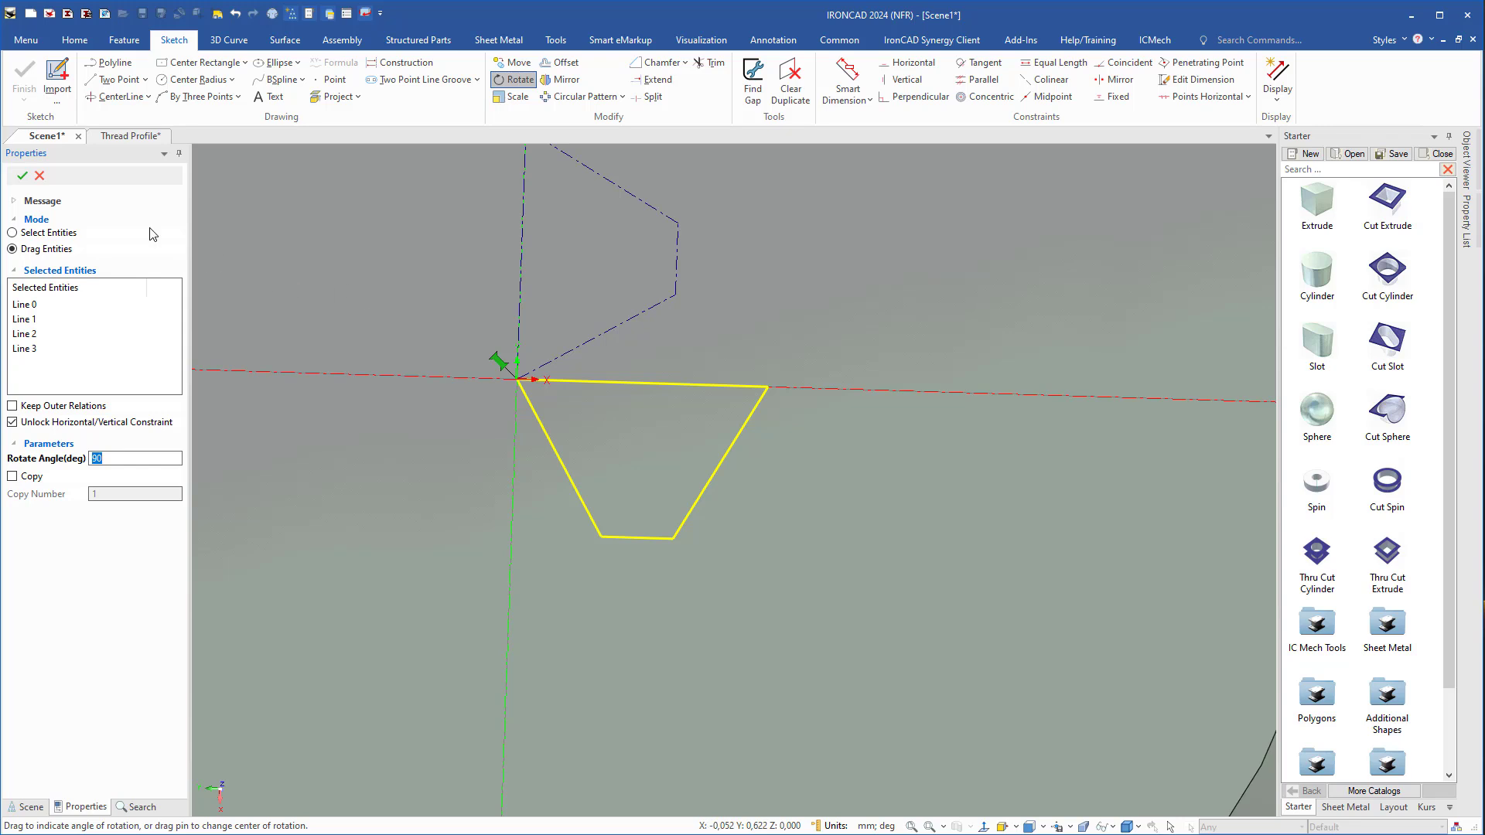
click(22, 175)
- Finish the thread profile sketch on the bolt's end face and return to the Thread feature
scroll(566, 405, down, 2)
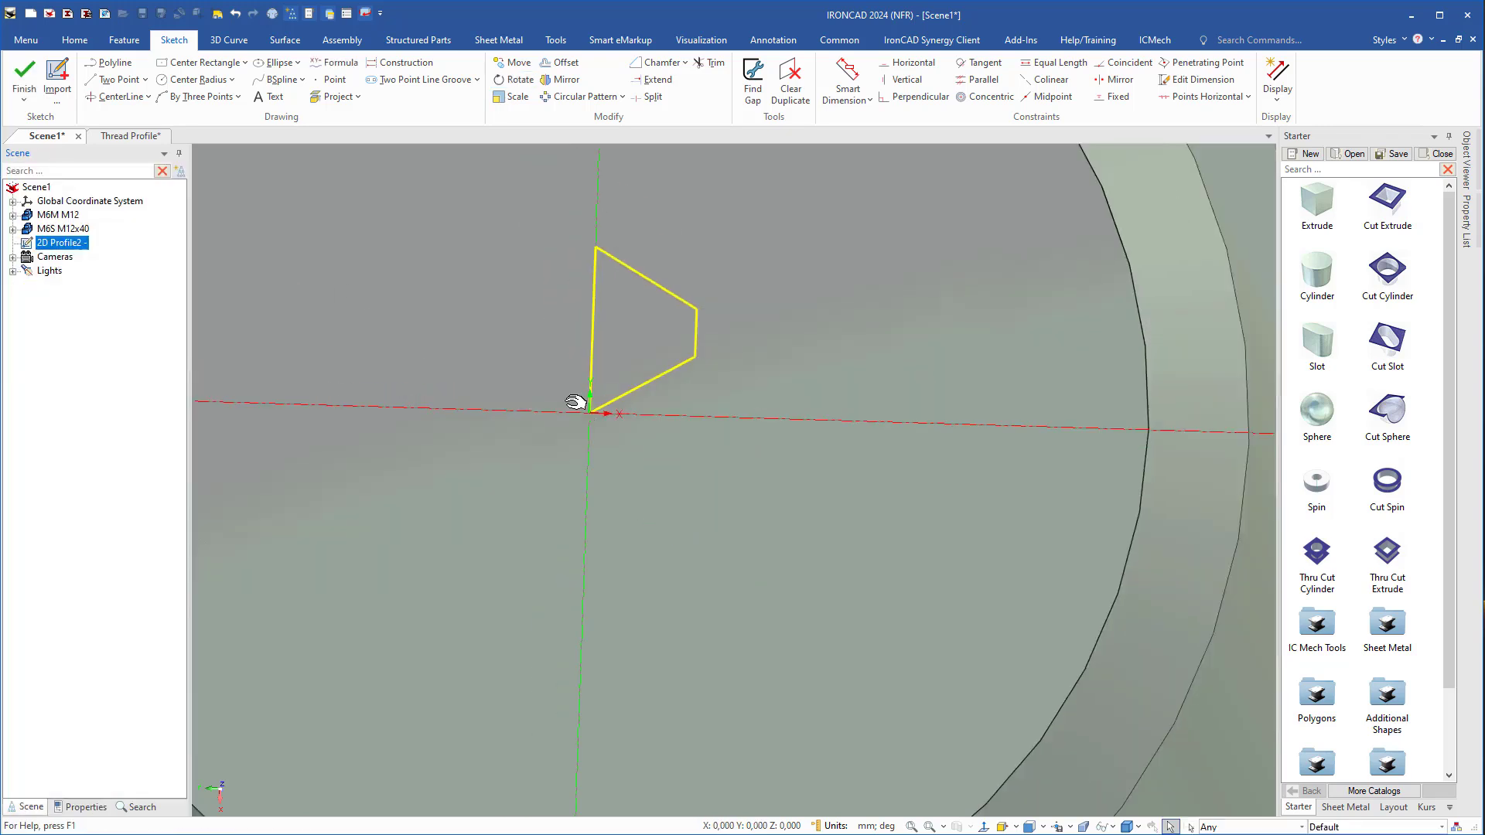
shift+middle_drag(654, 391, 649, 460)
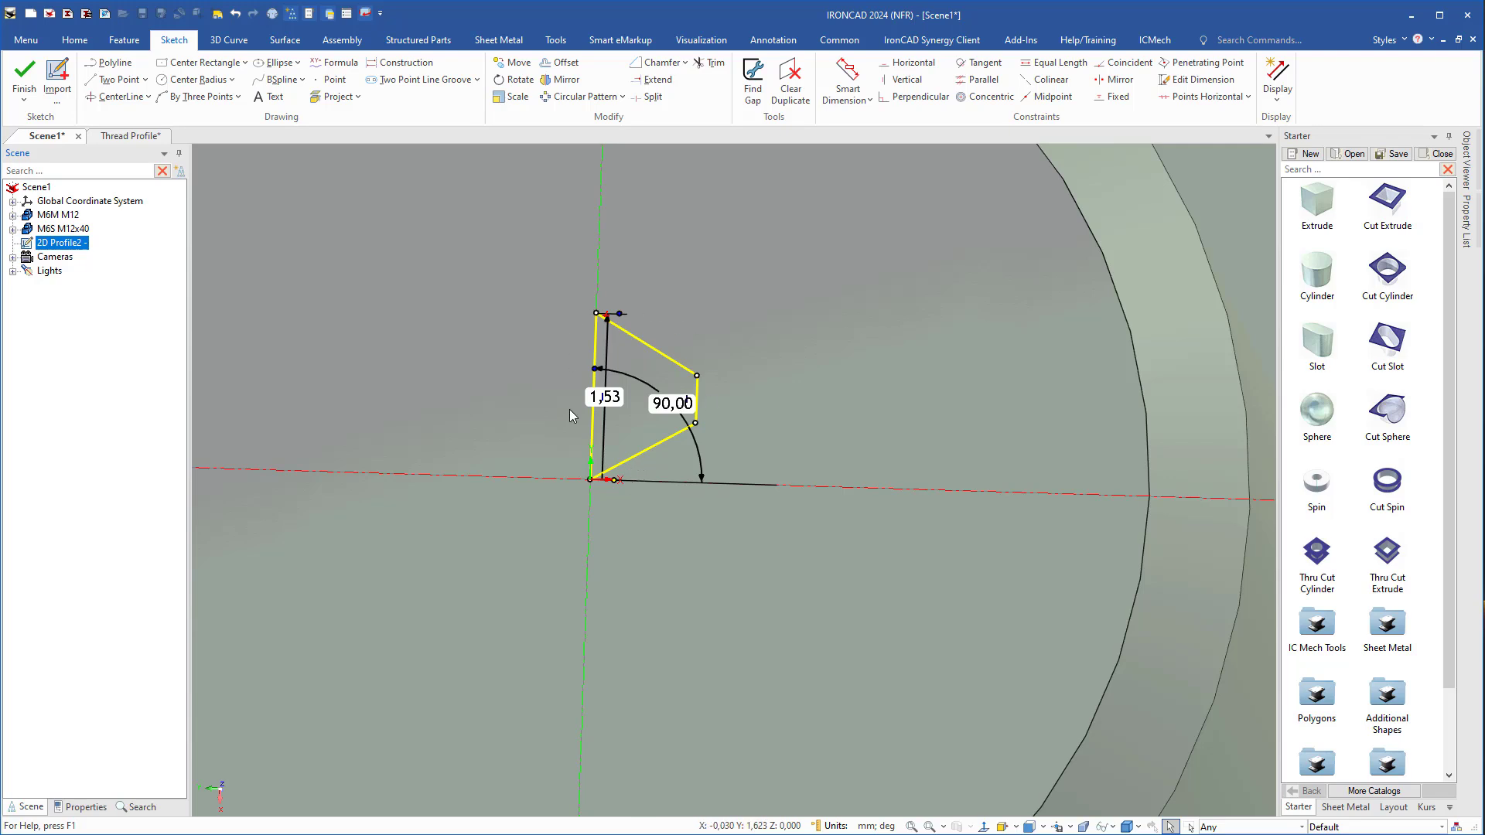
scroll(644, 497, down, 3)
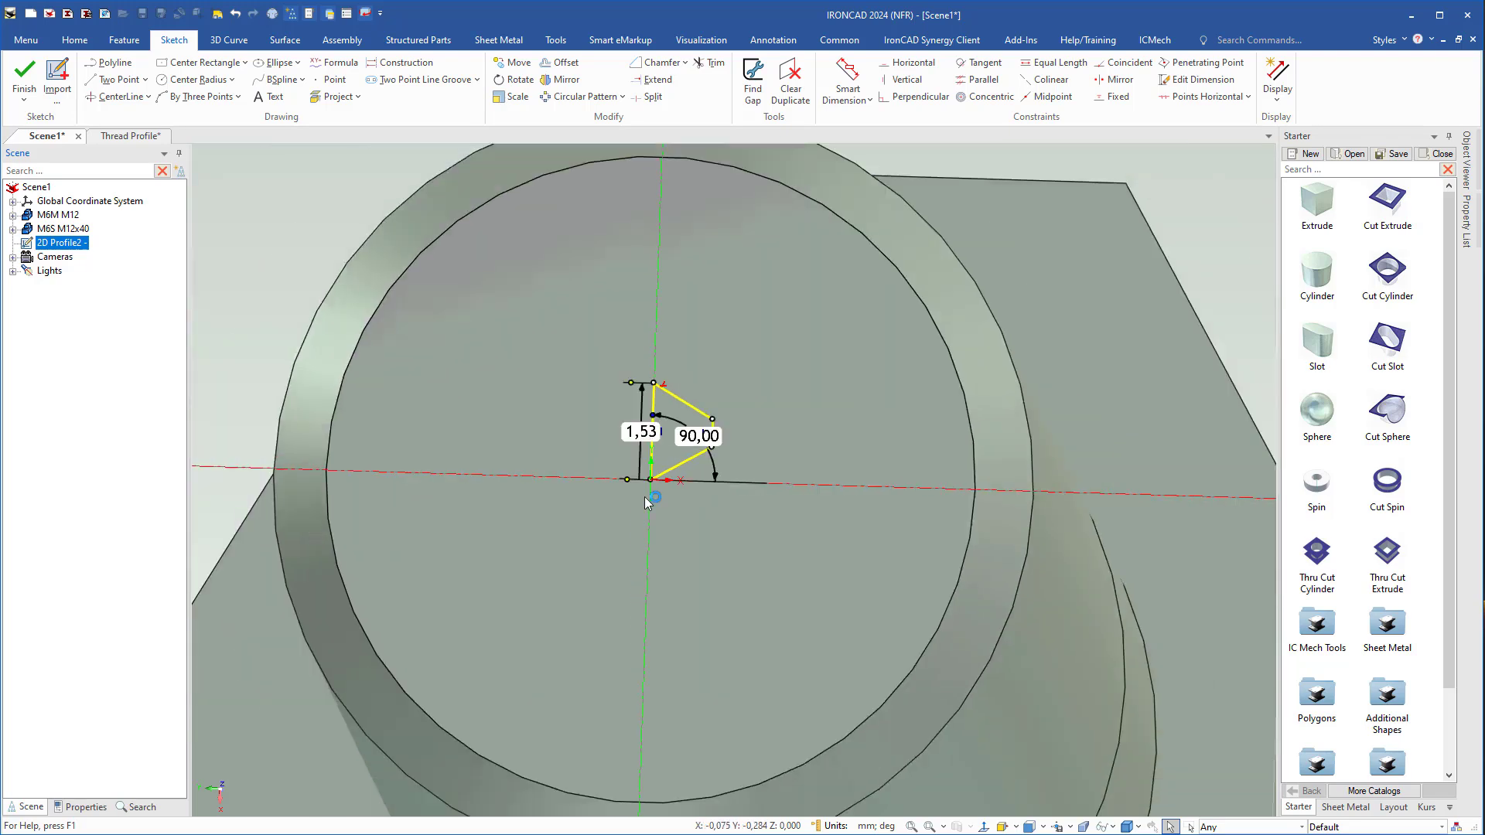
middle_drag(640, 572, 642, 387)
click(23, 85)
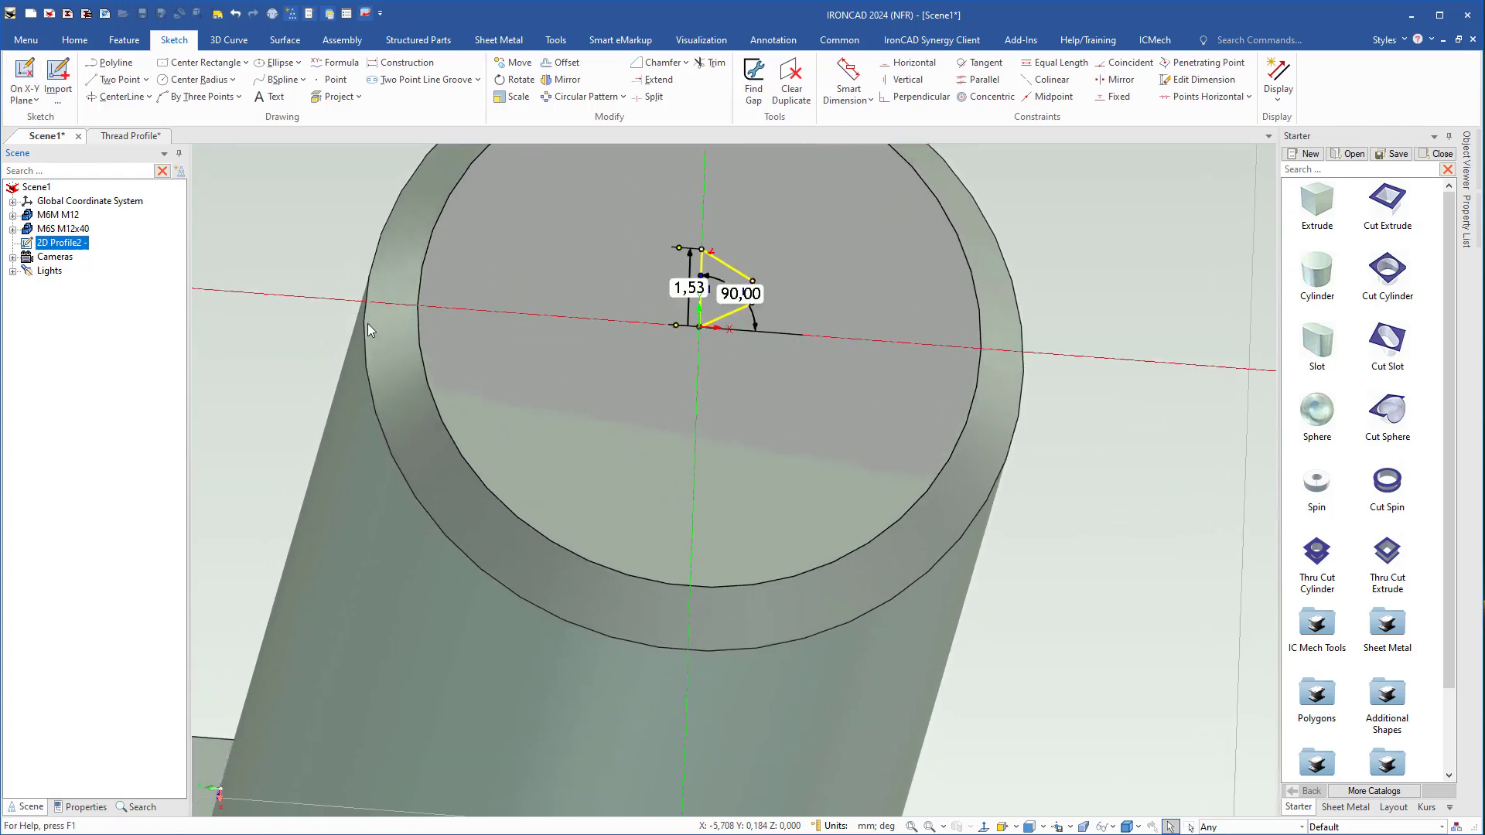
middle_drag(744, 485, 728, 386)
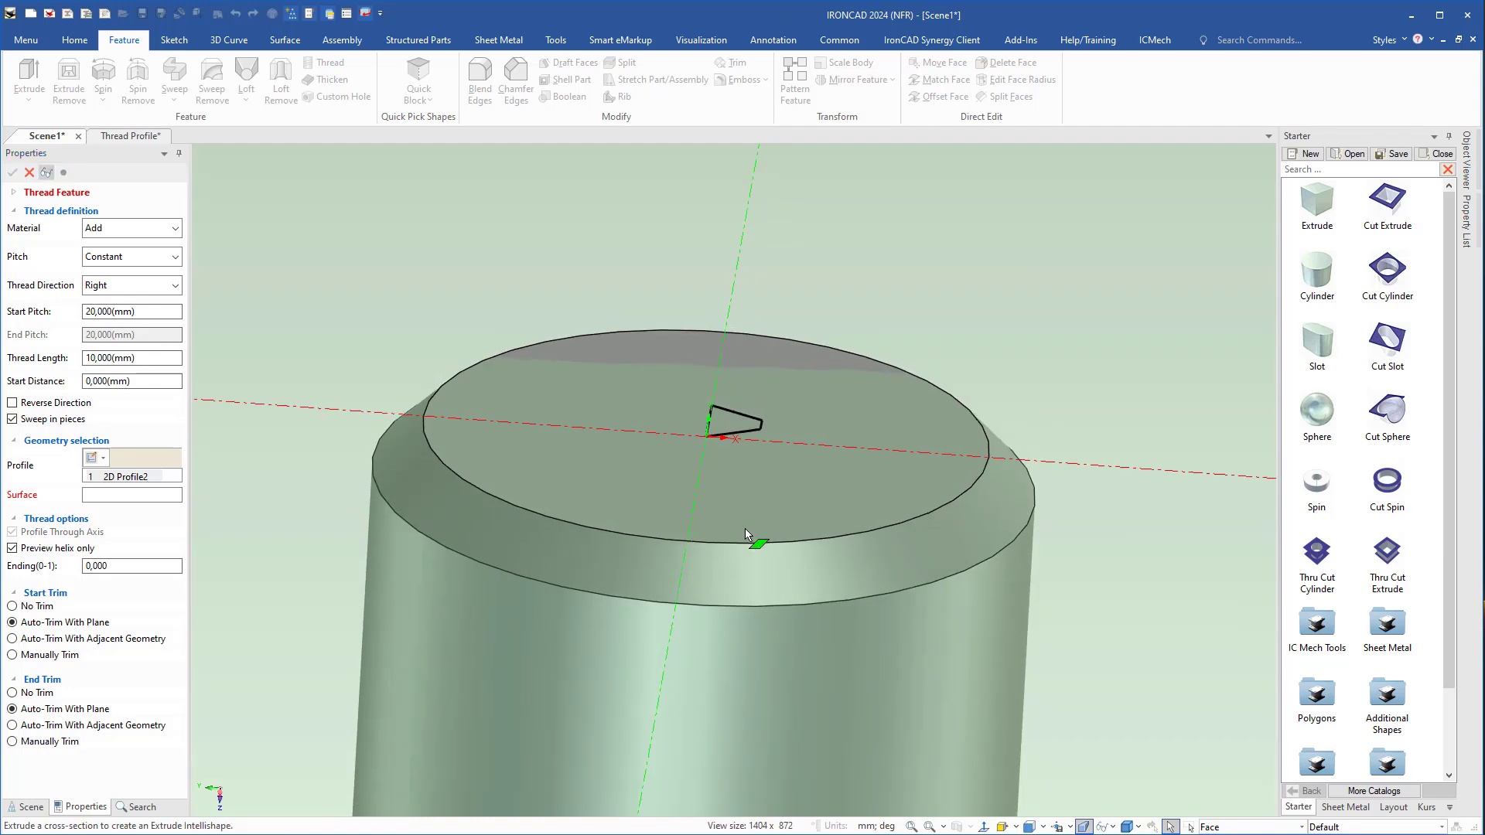
- Pick the cylindrical face at the threaded end of the bolt's shank as the thread surface
scroll(744, 527, down, 3)
shift+middle_drag(778, 595, 794, 300)
middle_drag(674, 412, 681, 441)
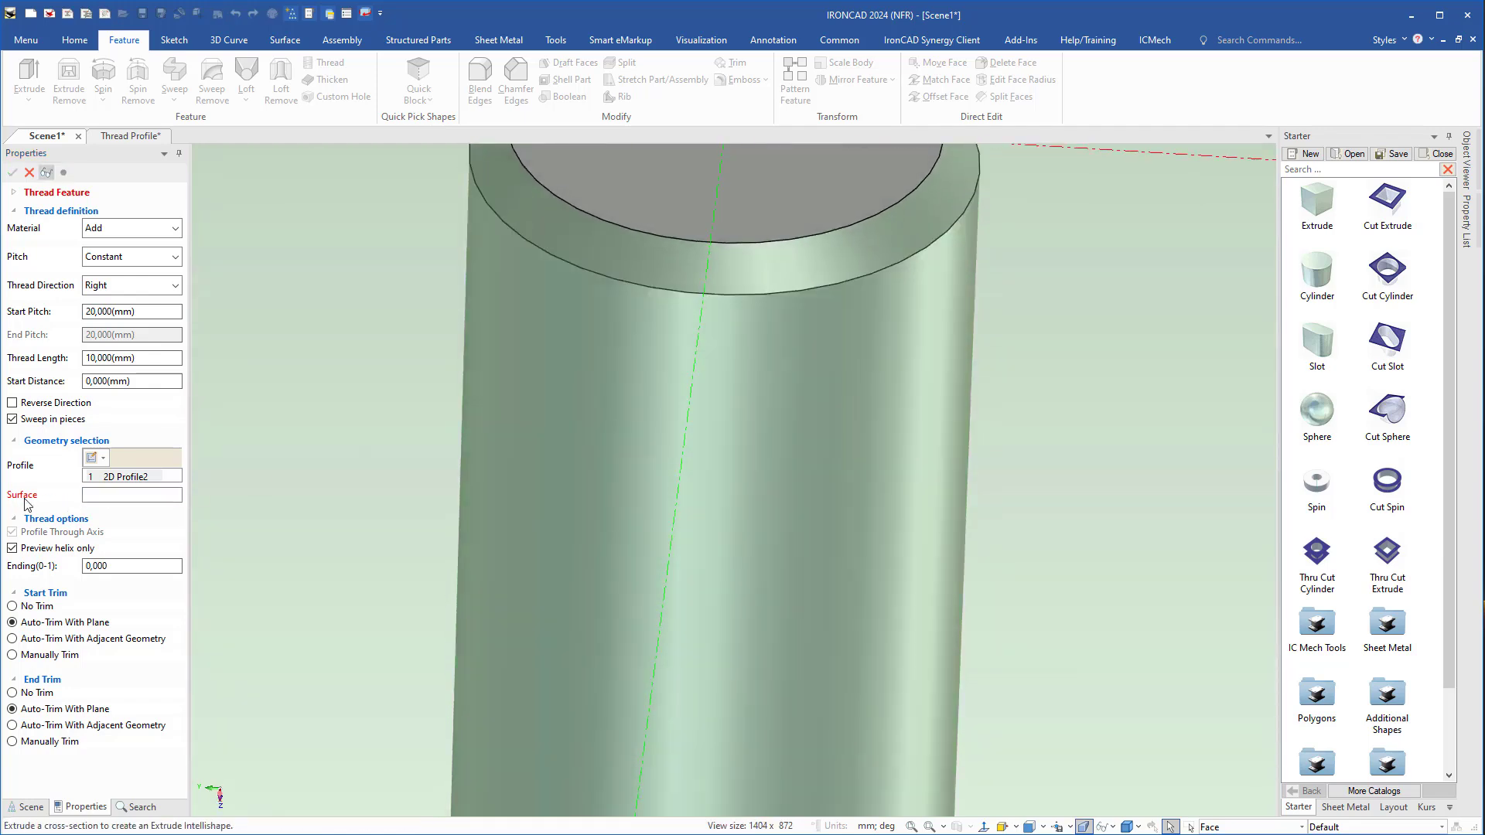
click(739, 464)
scroll(742, 503, down, 3)
shift+middle_drag(745, 480, 741, 361)
- Set the thread's start pitch to 1,75 mm, ending to 0,5 and material to Remove, and create the bolt thread
double_click(144, 310)
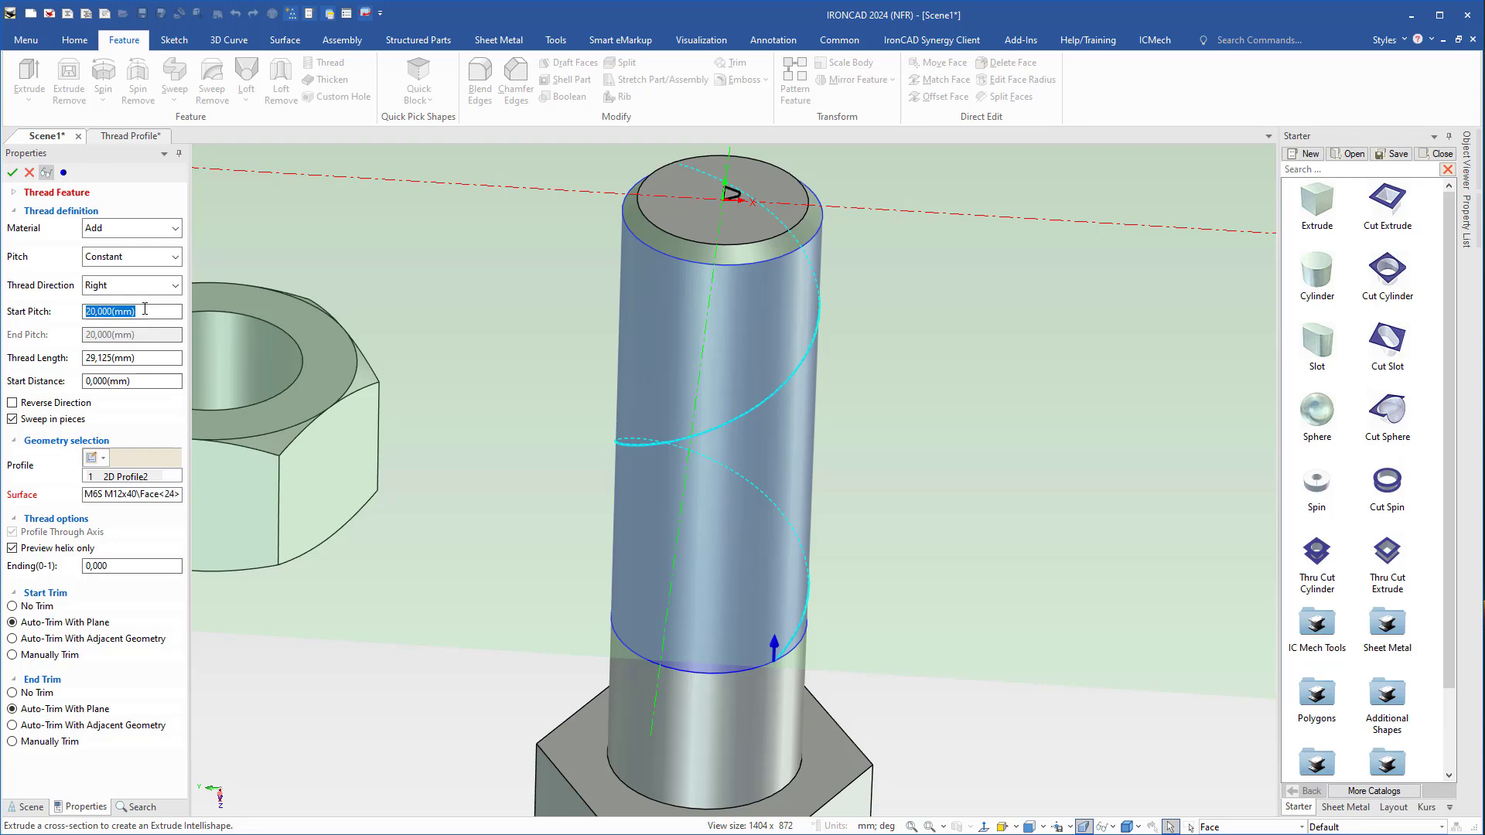
text(1,75)
click(122, 567)
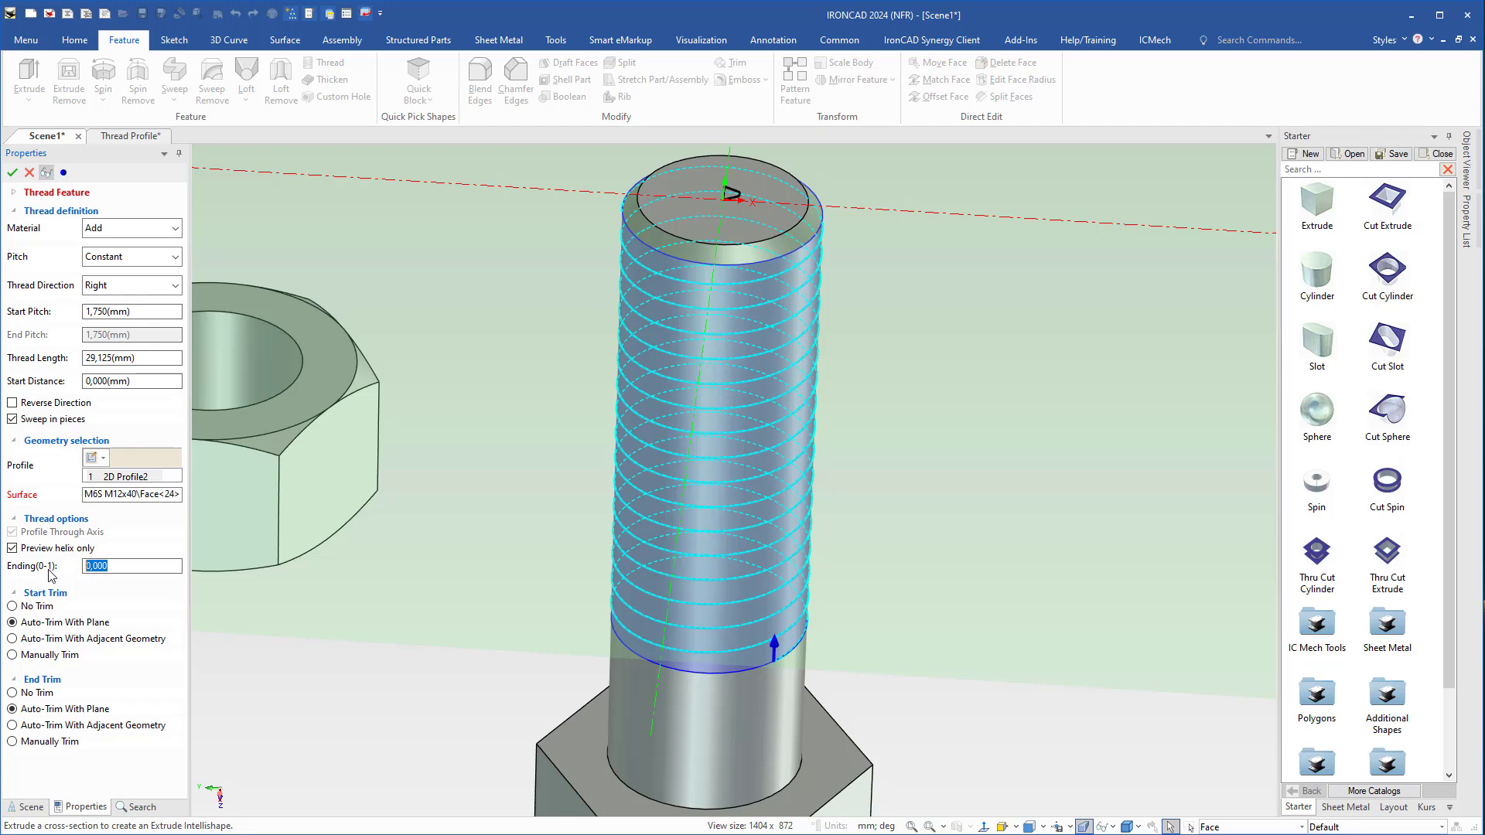
text(0,5)
click(108, 229)
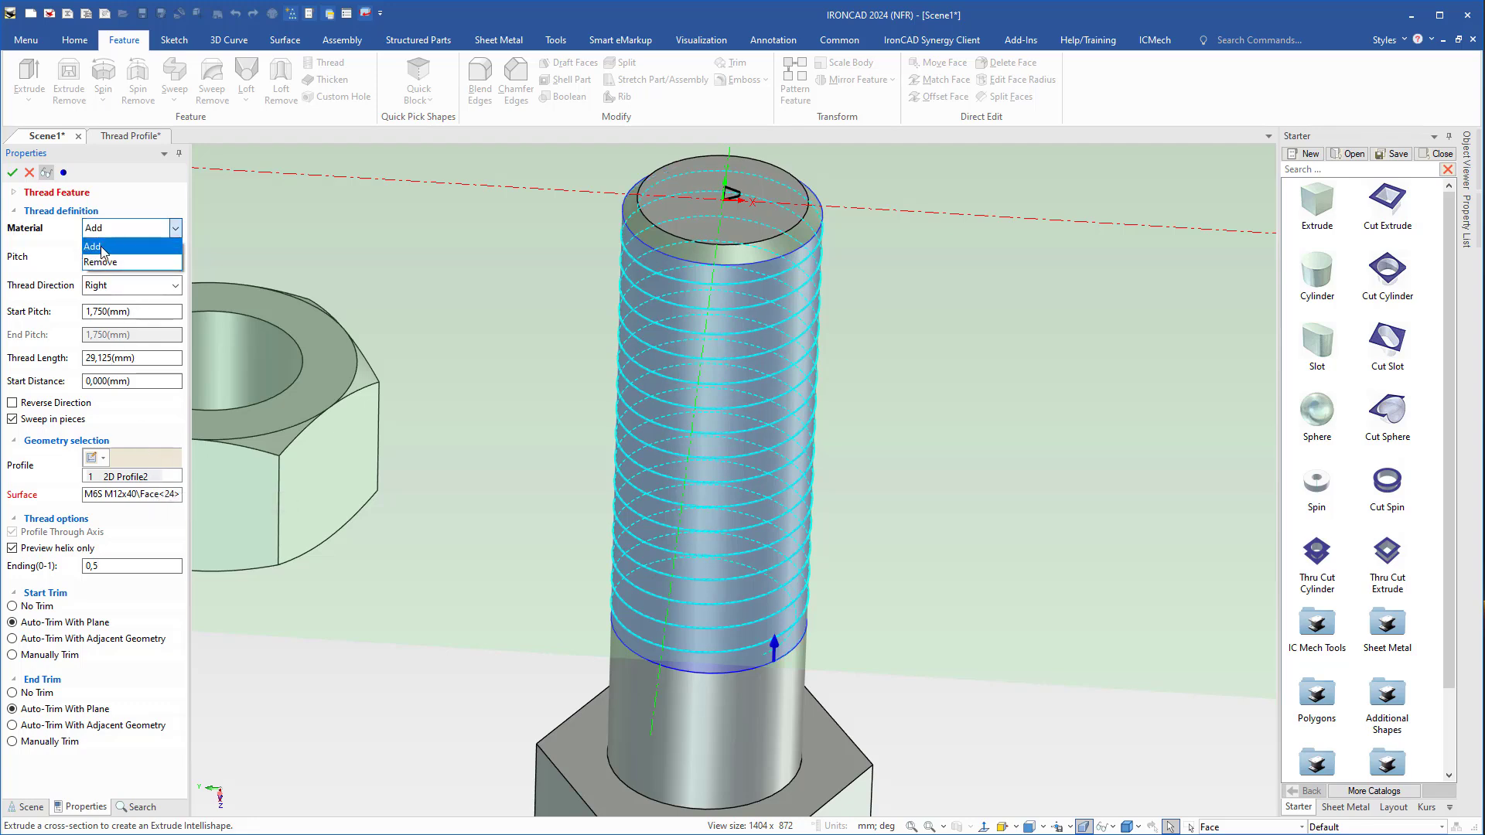
click(99, 259)
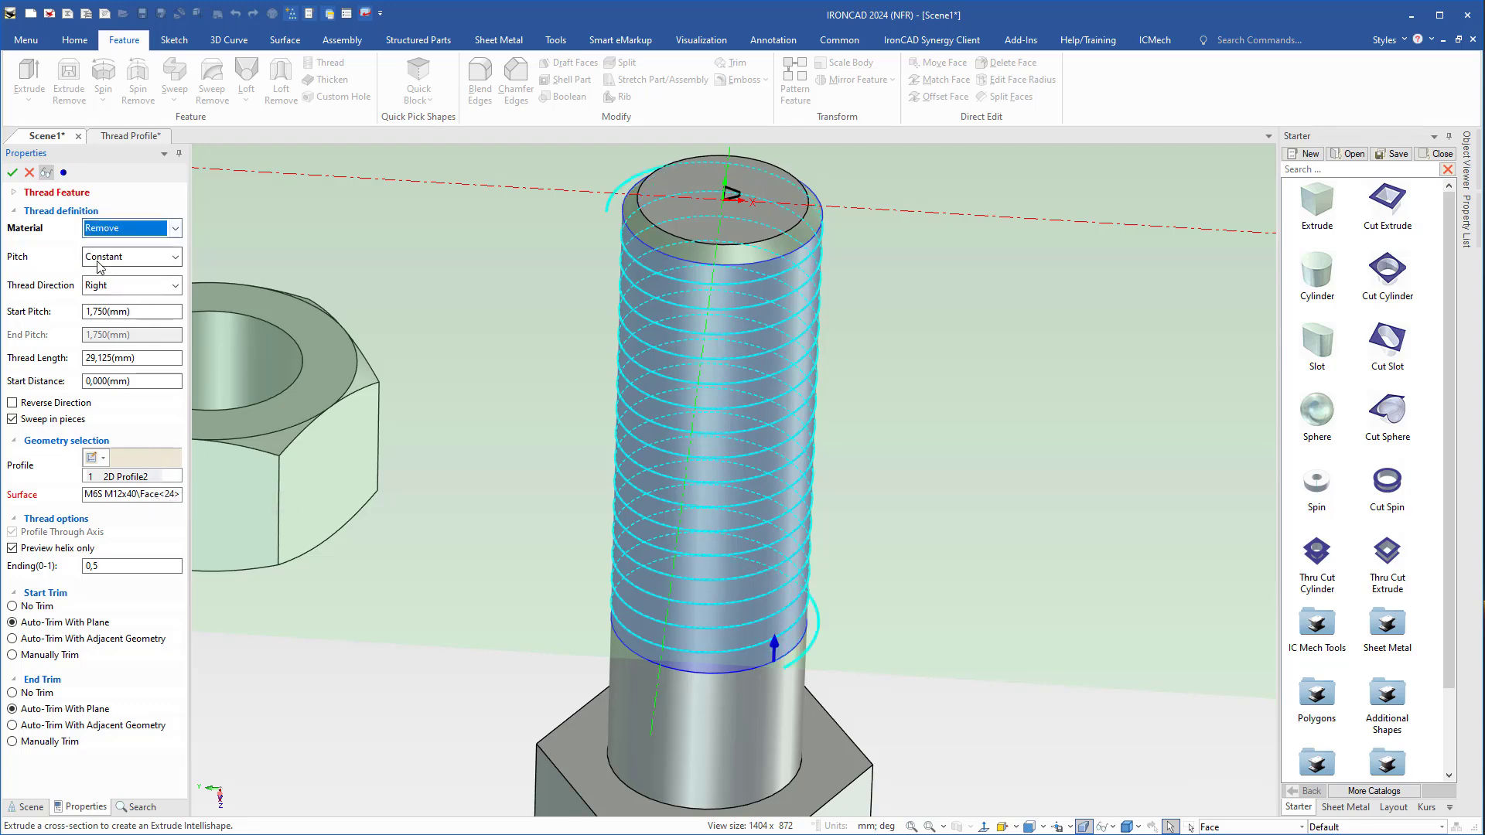
click(12, 172)
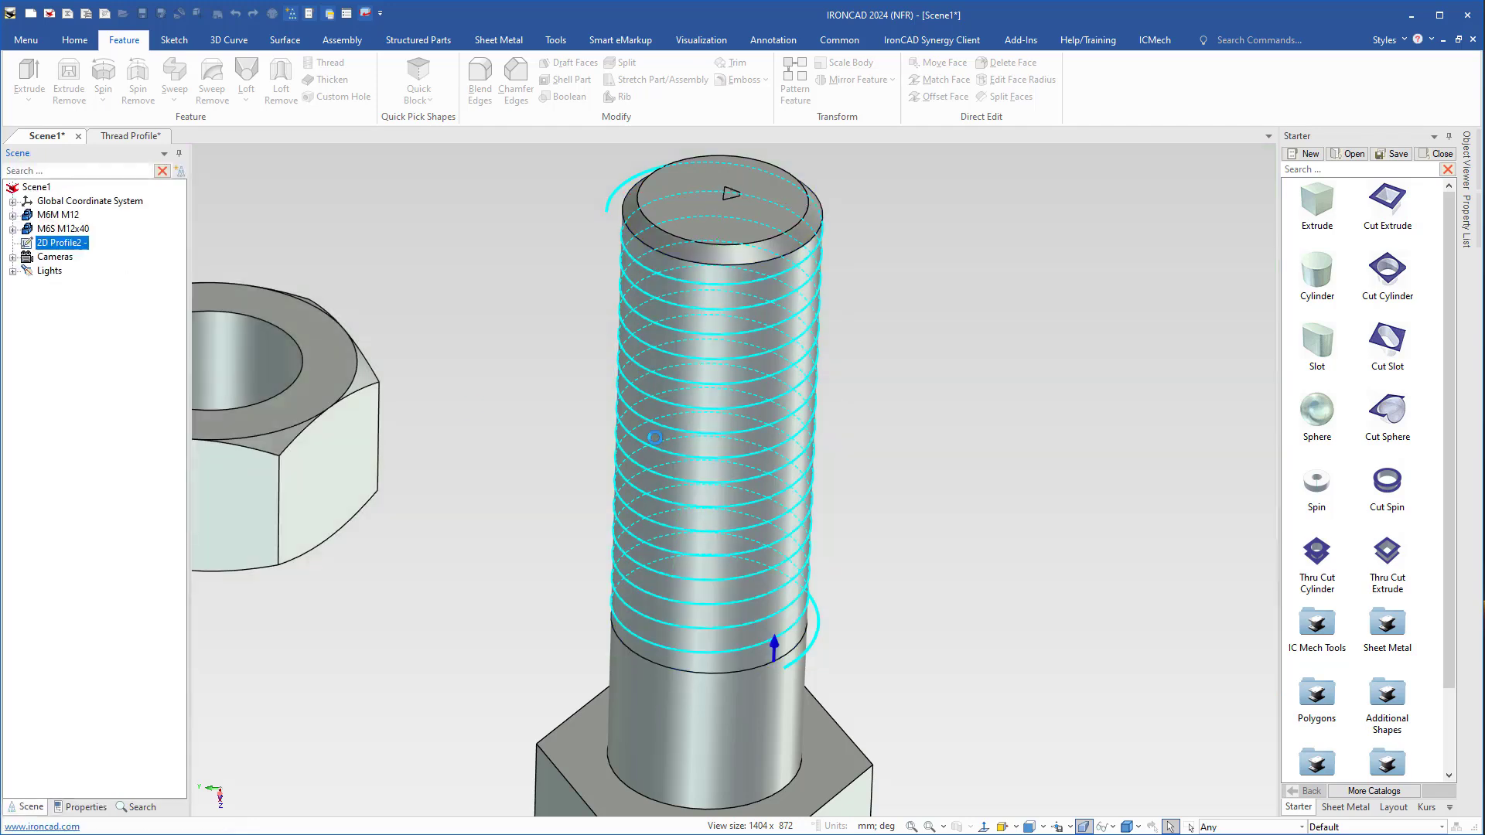
- Examine the cut thread on the bolt, especially its run-out near the unthreaded part of the shank
middle_drag(767, 538, 716, 498)
scroll(809, 648, up, 4)
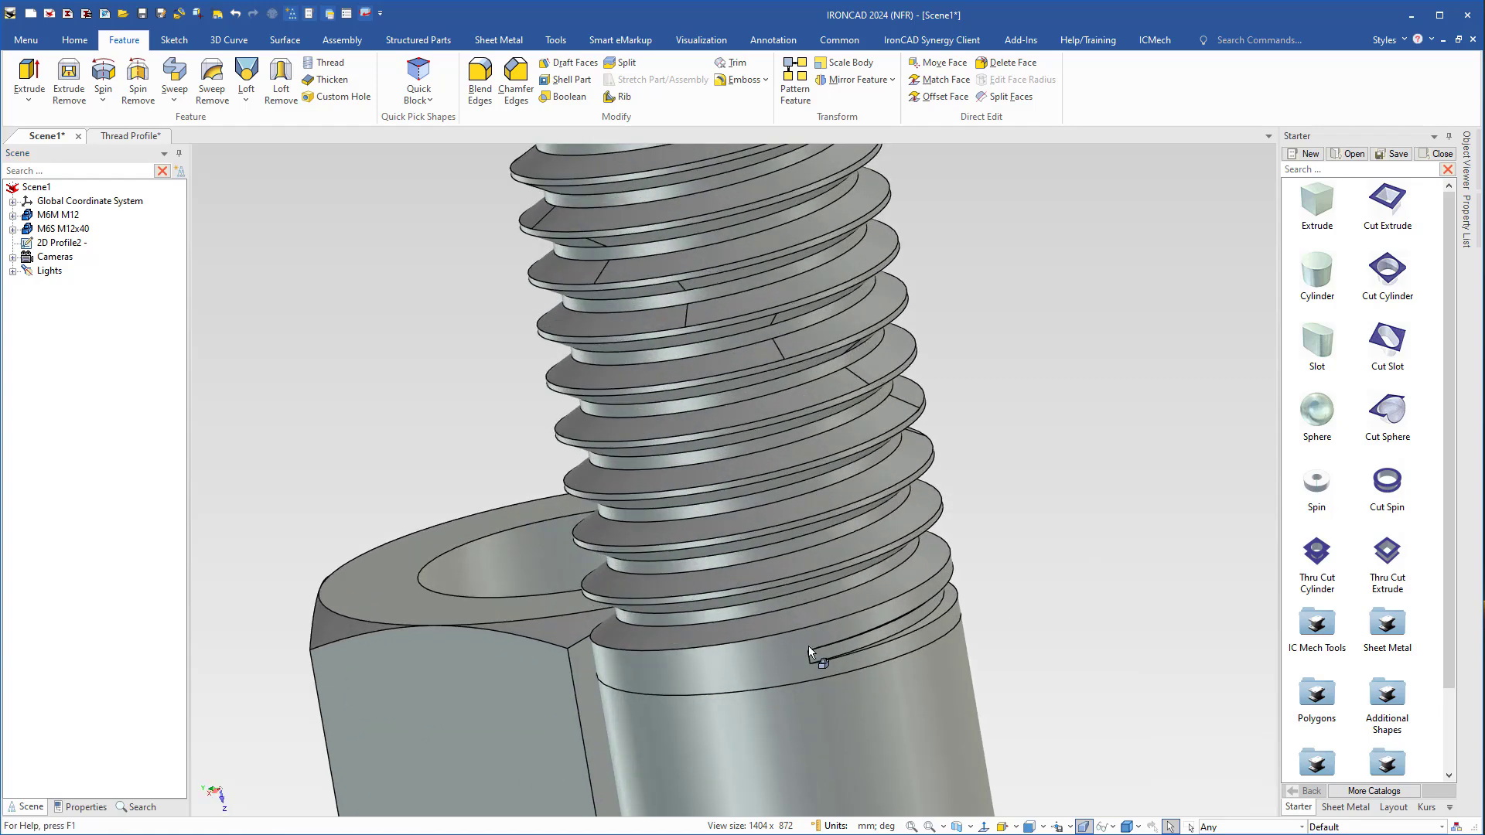
middle_drag(808, 647, 615, 456)
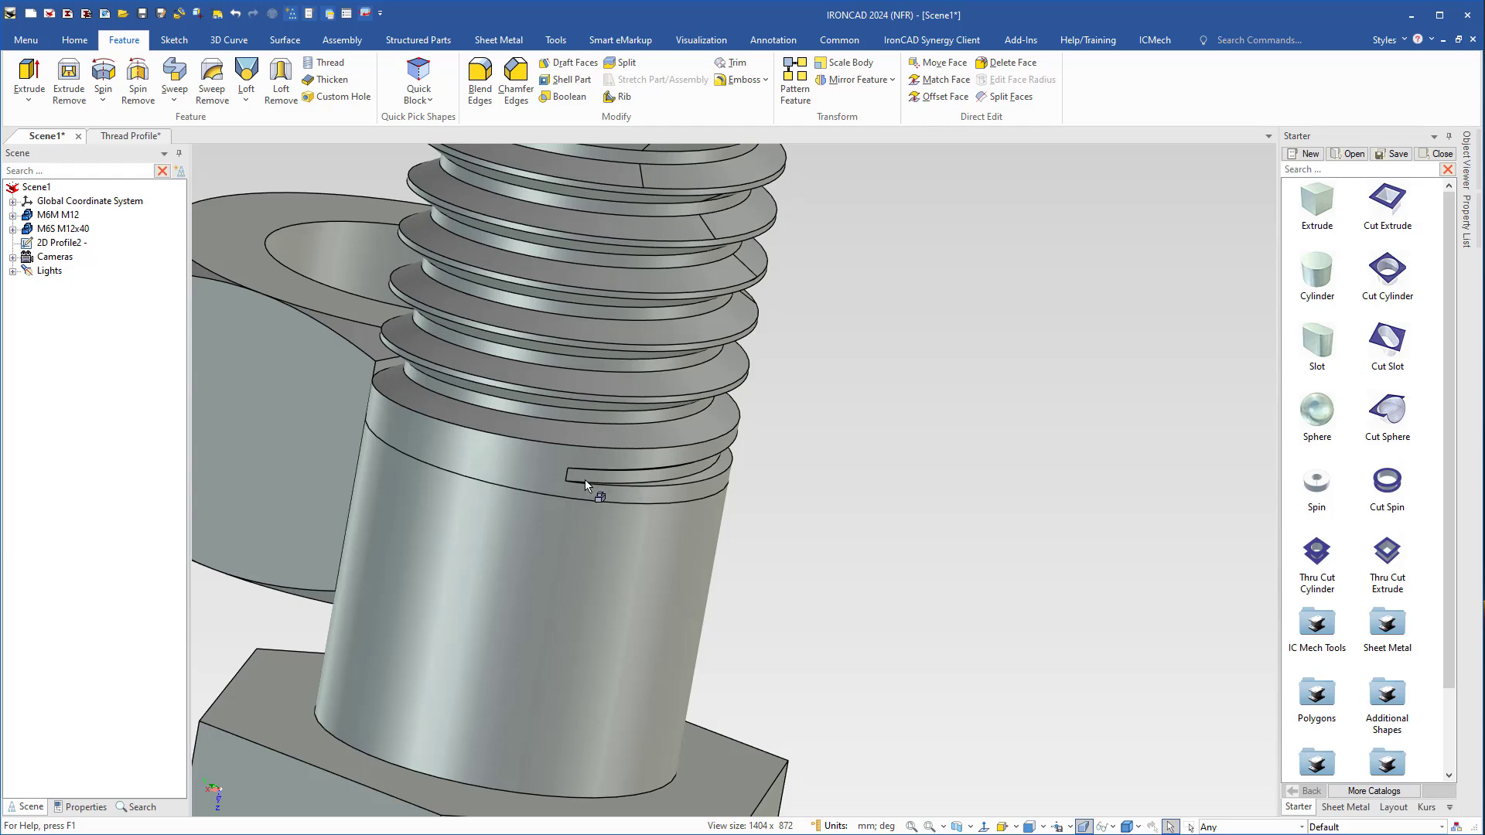
middle_drag(600, 491, 569, 423)
scroll(572, 421, down, 5)
shift+middle_drag(656, 348, 680, 414)
middle_drag(716, 500, 938, 488)
middle_drag(788, 464, 895, 462)
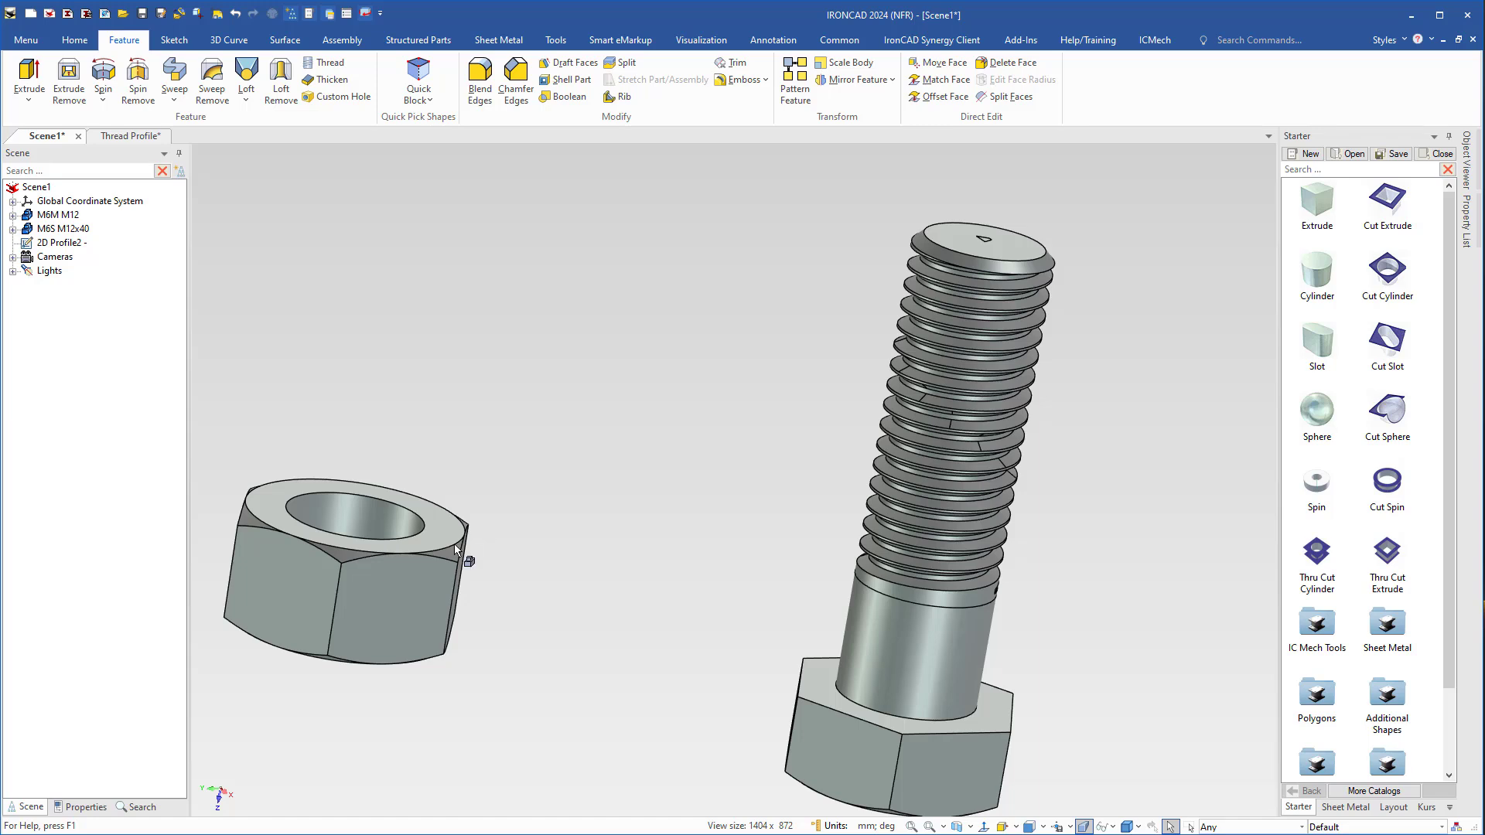
- Select the inner cylindrical face of the M6M M12 nut's hole
shift+middle_drag(453, 544, 616, 535)
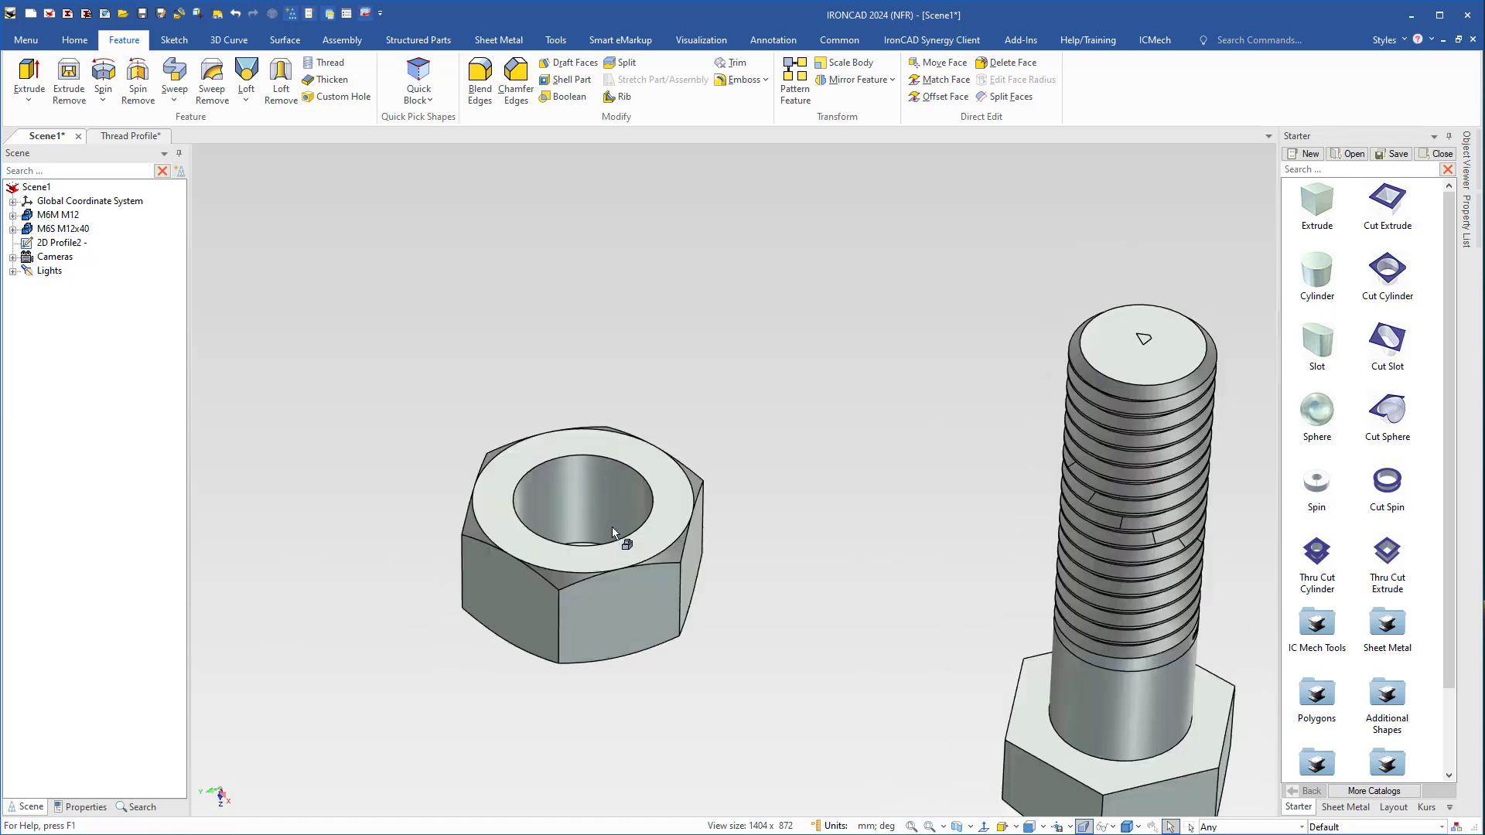
scroll(613, 541, up, 3)
mouse_move(658, 526)
middle_down()
mouse_move(683, 570)
mouse_move(674, 529)
middle_up()
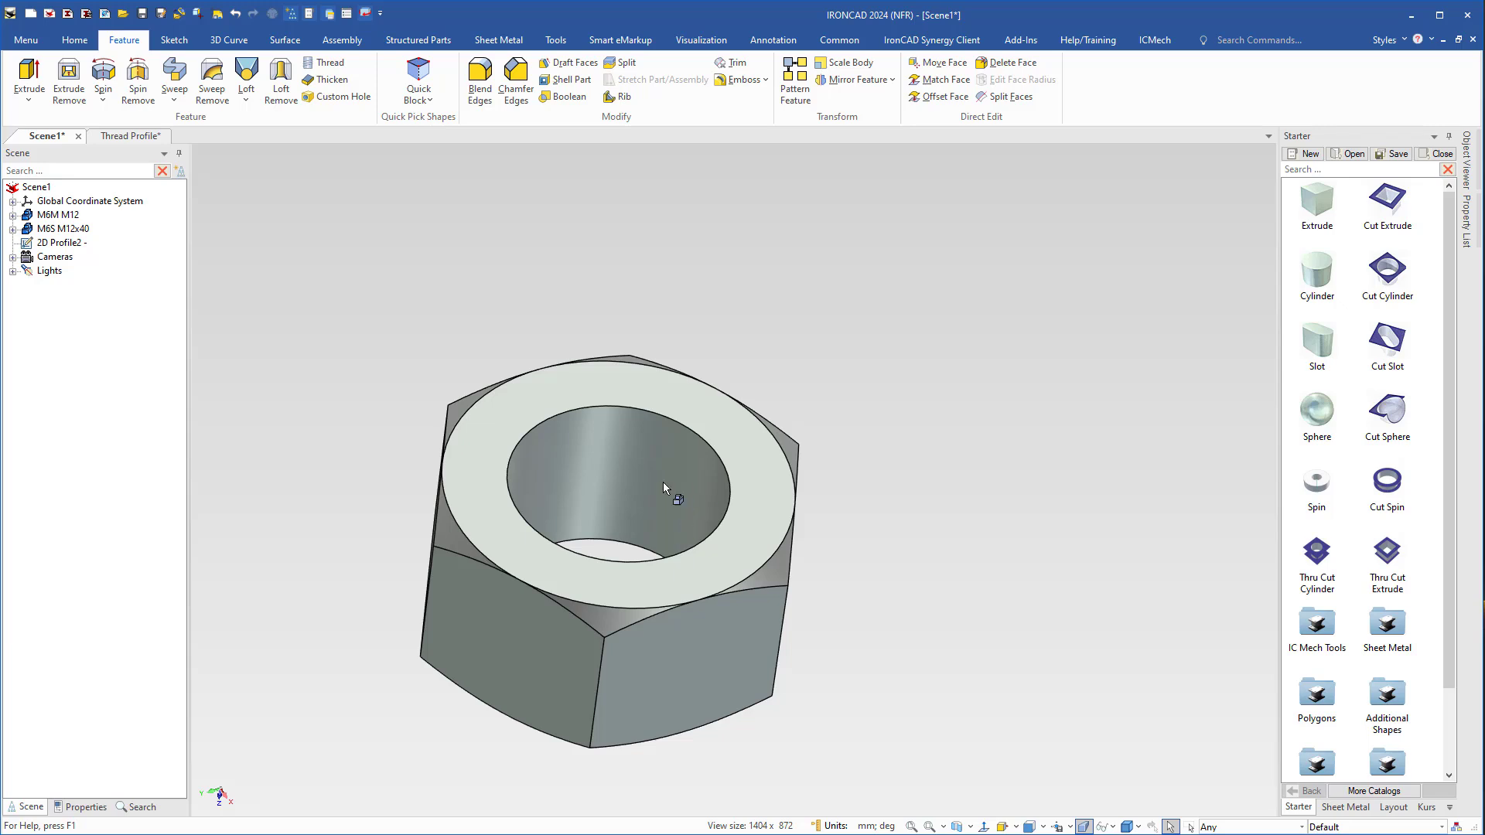
scroll(658, 476, up, 4)
click(681, 512)
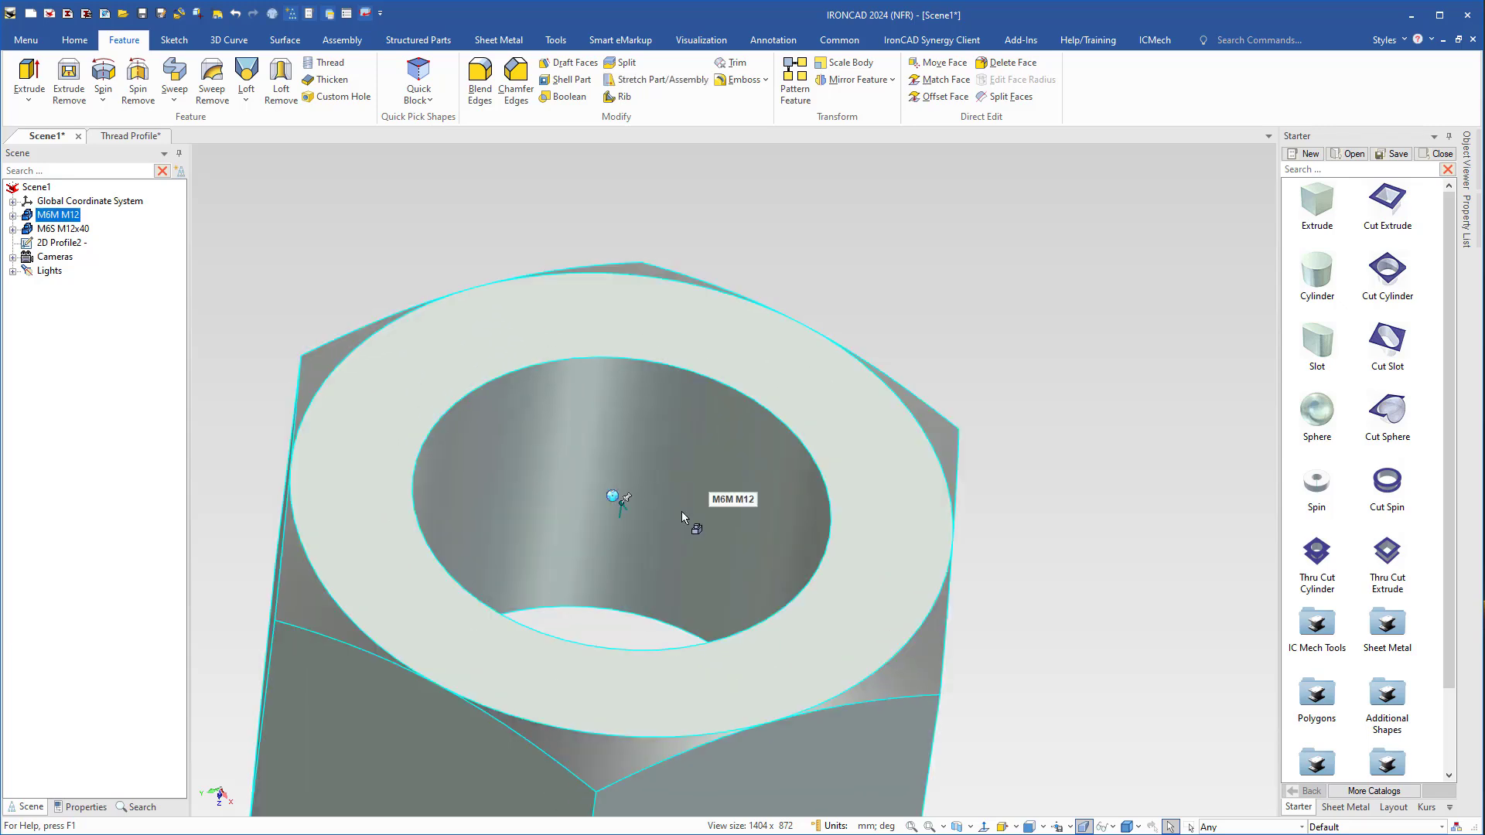
click(687, 530)
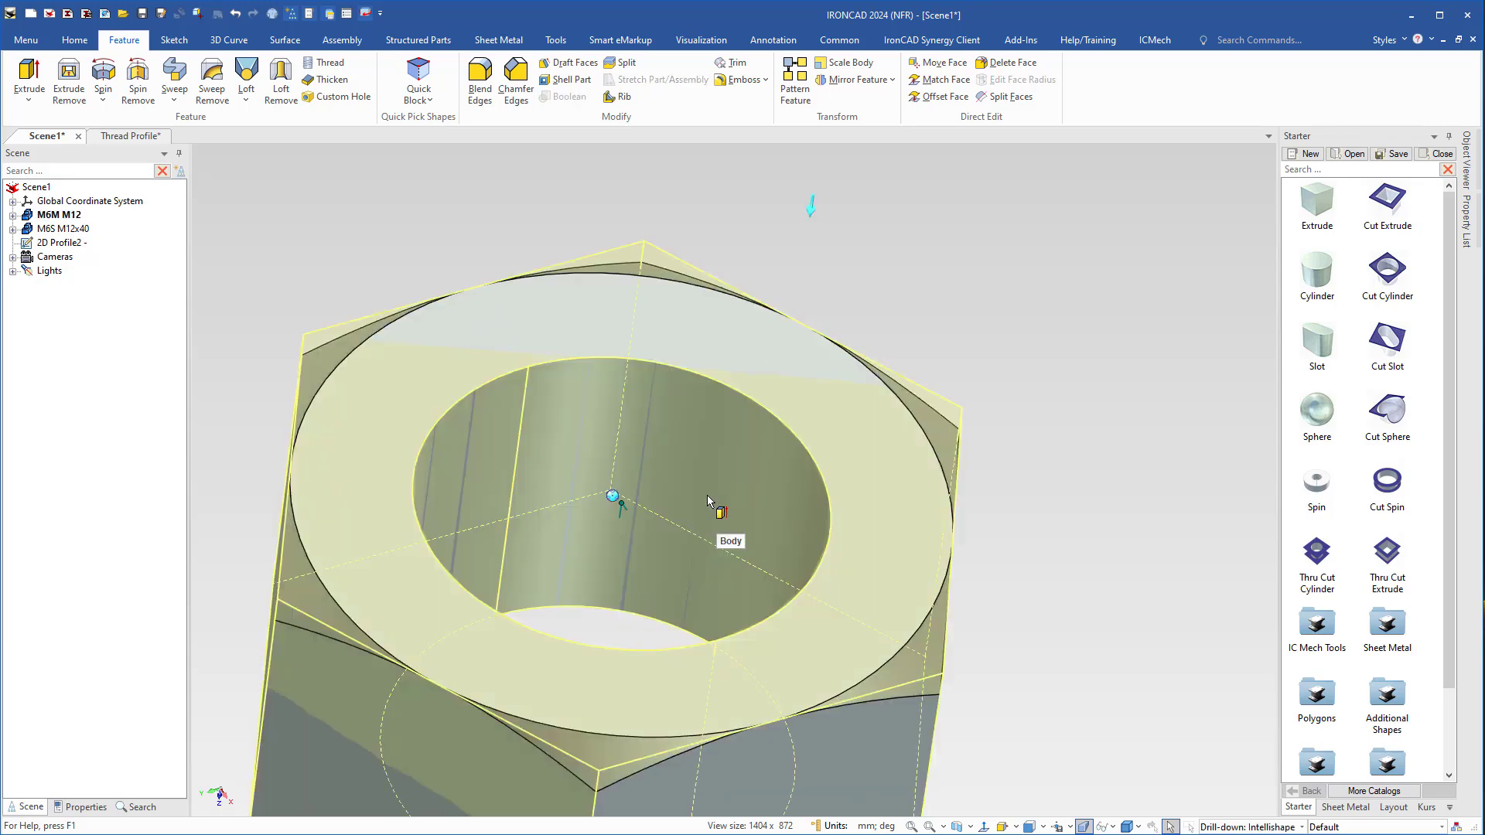
click(698, 505)
- Set the nut hole's radius to 5,150 mm with Edit Face Radius and accept combining the nut's IntelliShapes
right_click(697, 504)
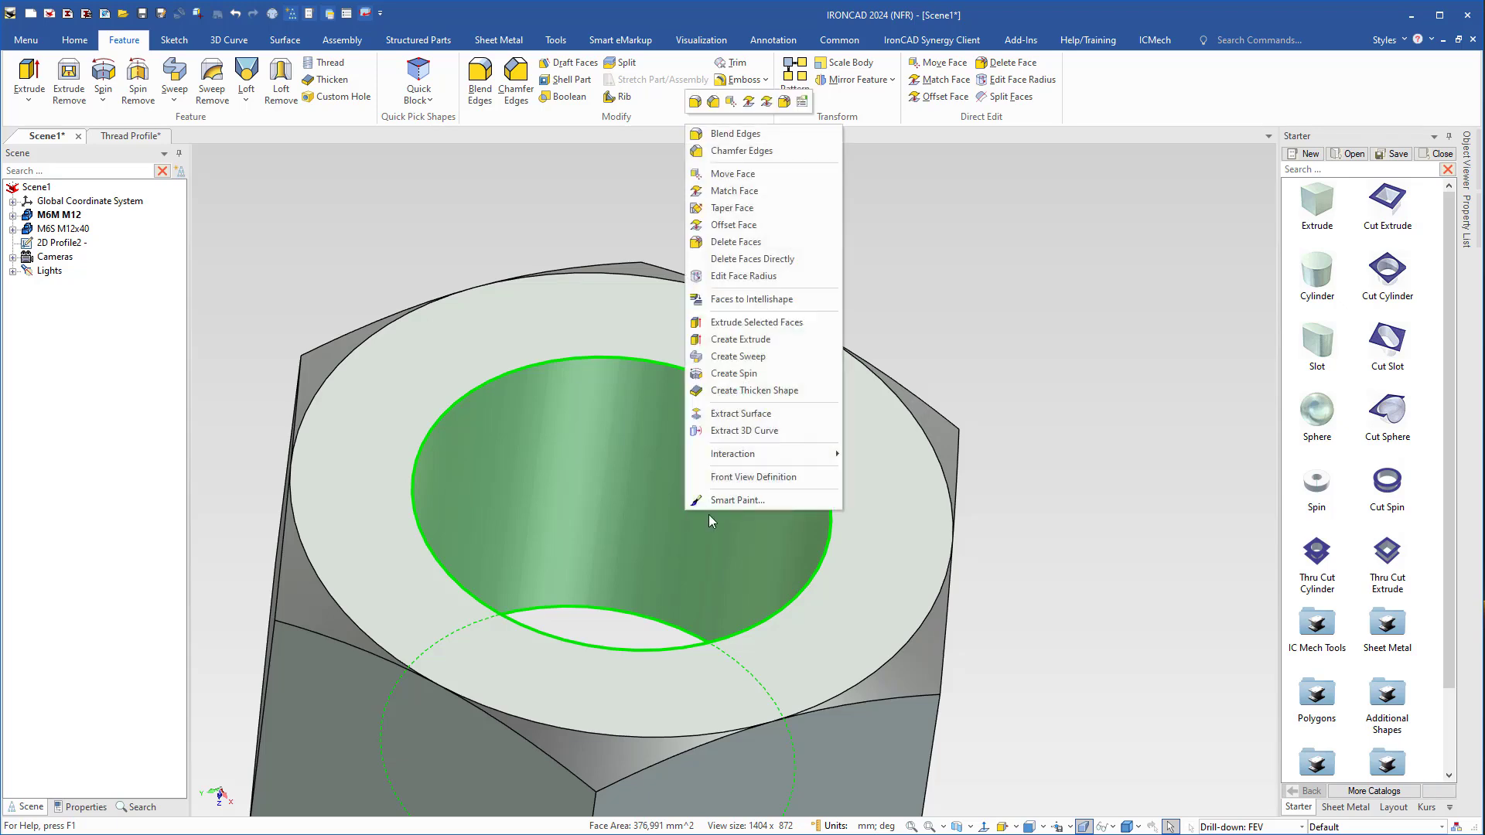
click(726, 276)
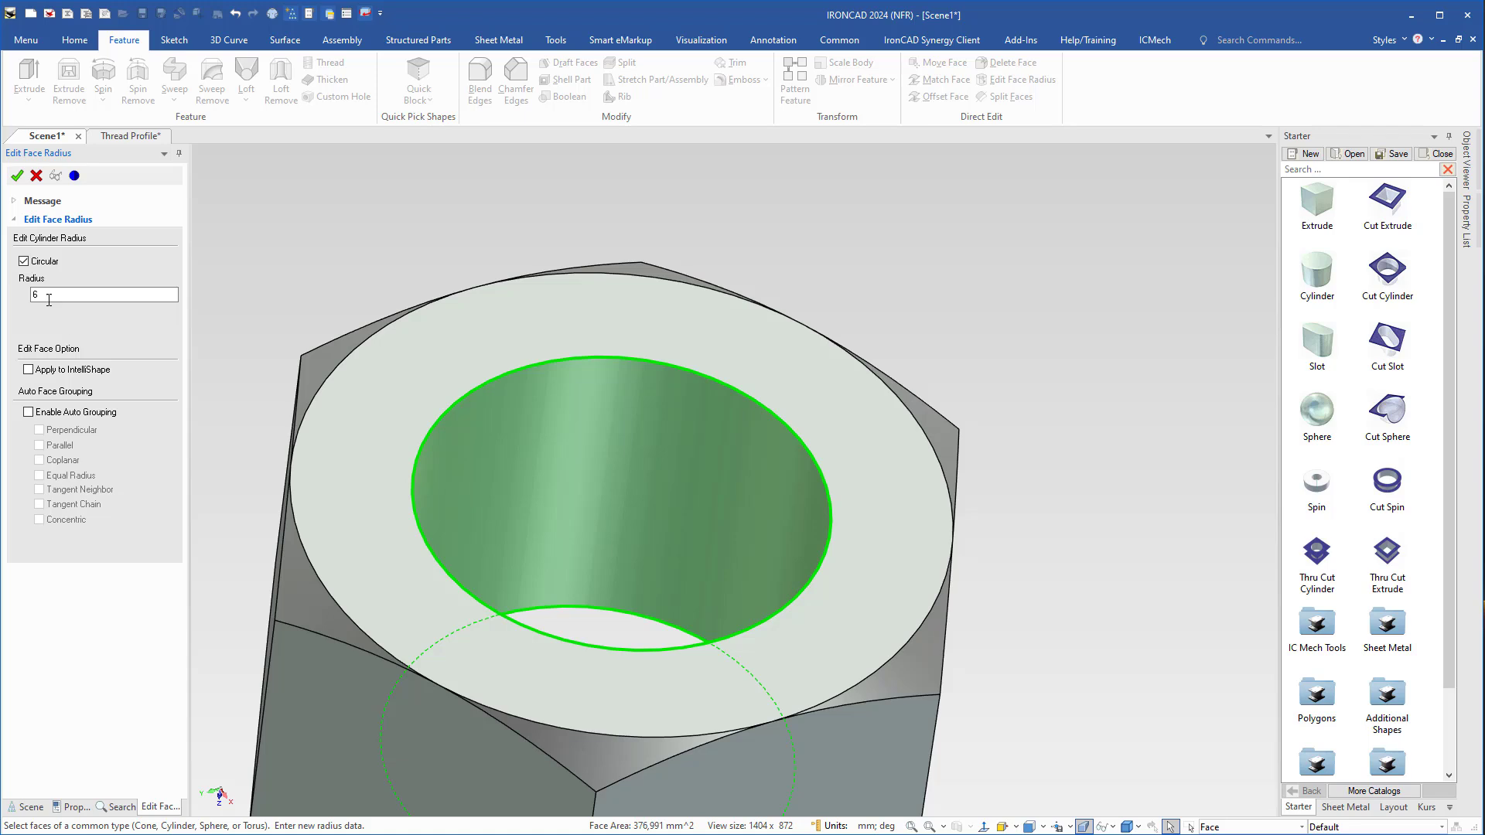
click(62, 295)
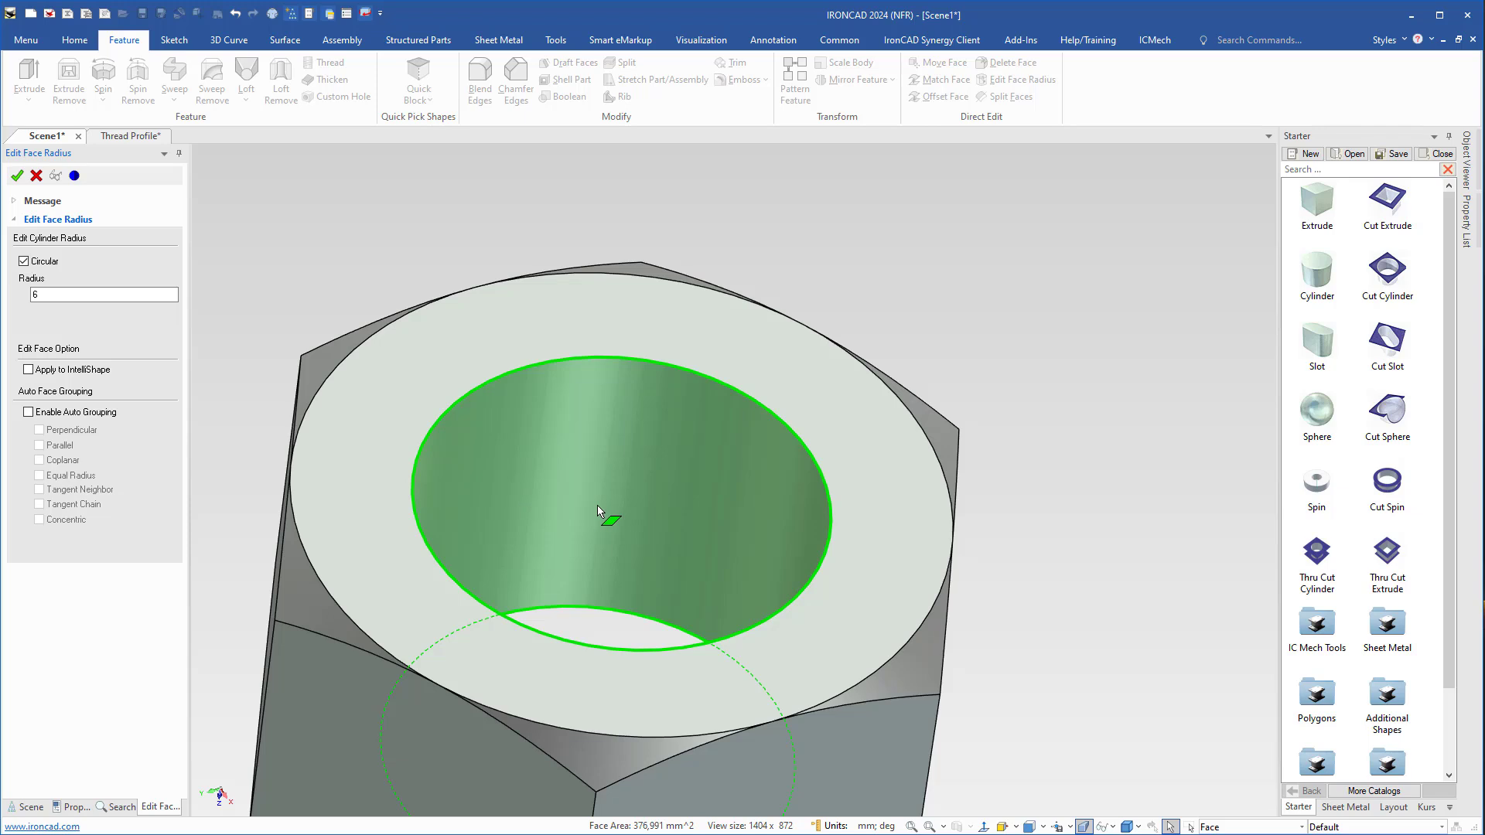
double_click(35, 294)
click(17, 175)
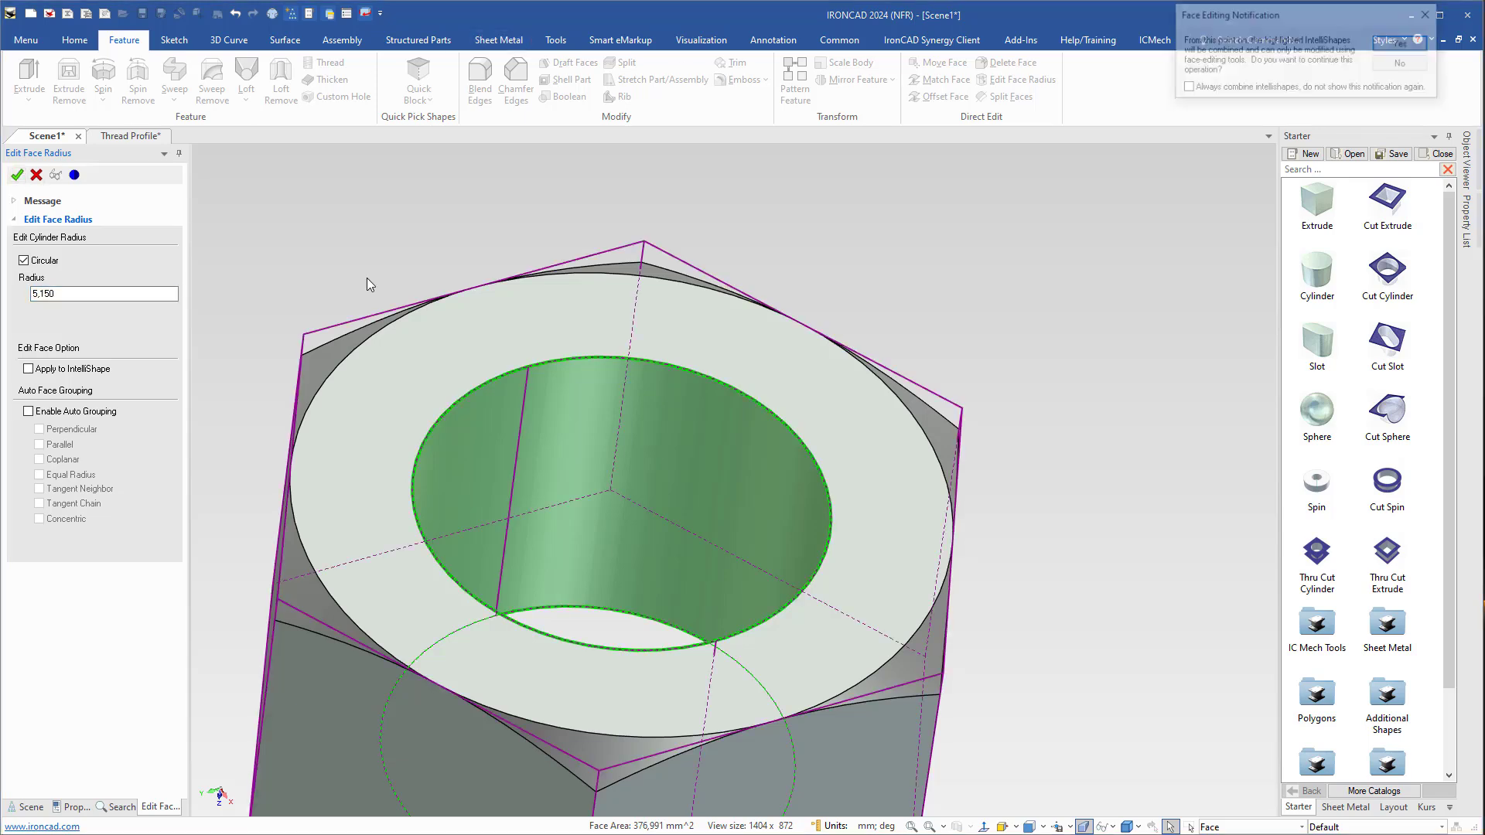
drag(1329, 8, 950, 239)
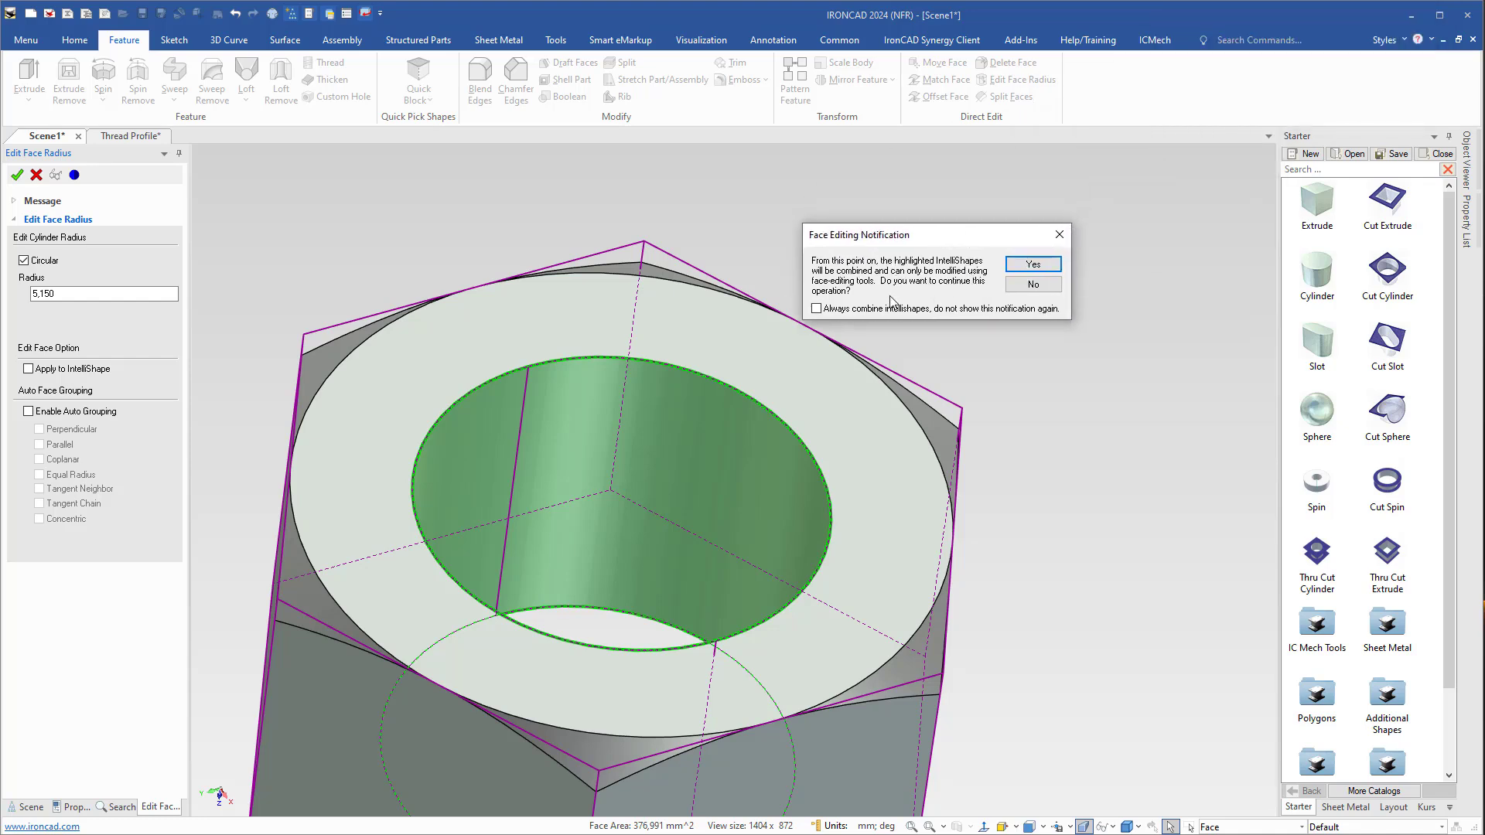
click(1033, 266)
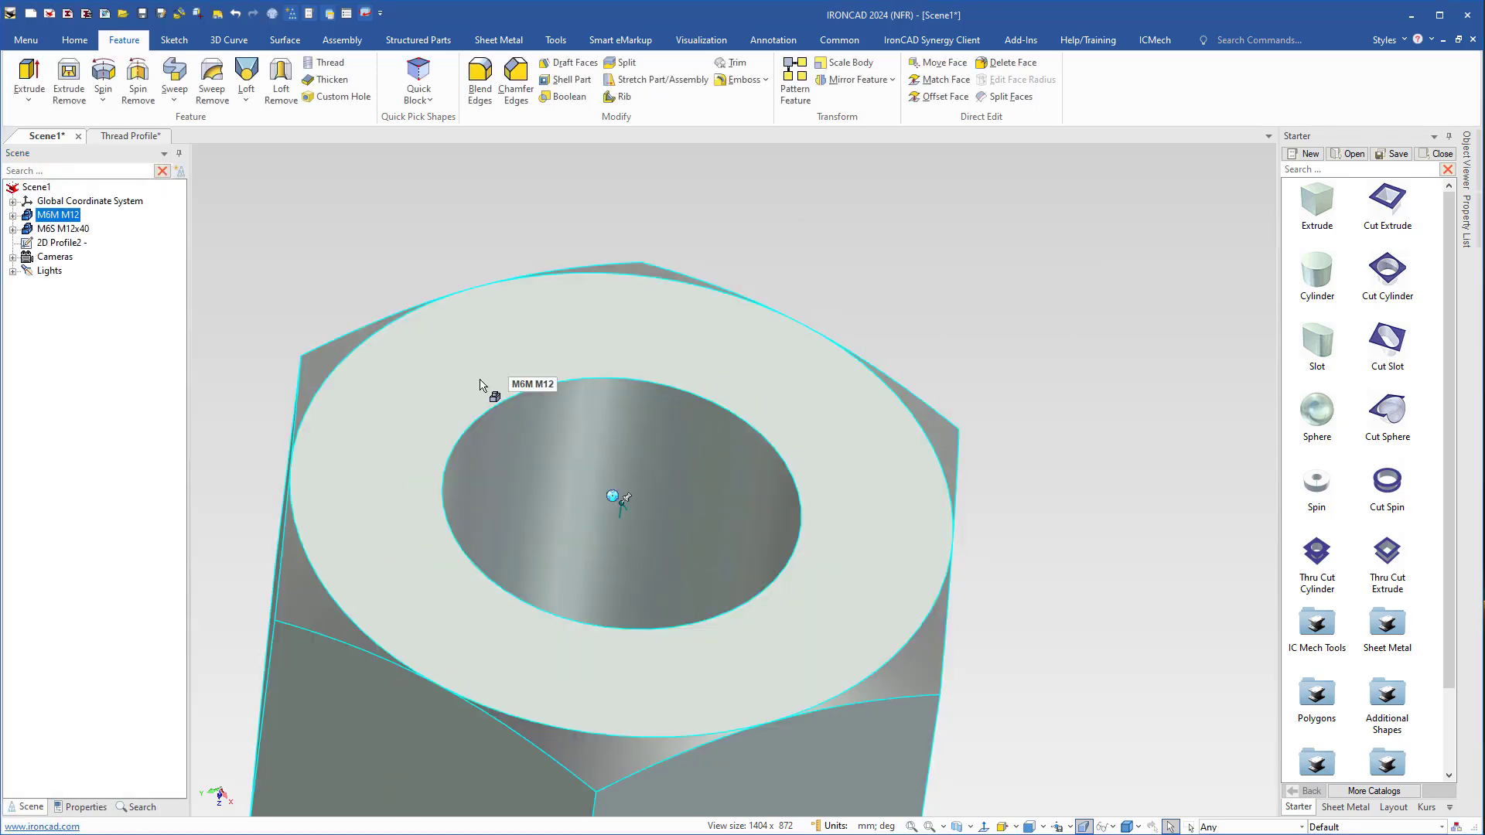
- Start the Thread feature on the nut and create a new profile sketch centred on its hole
click(12, 215)
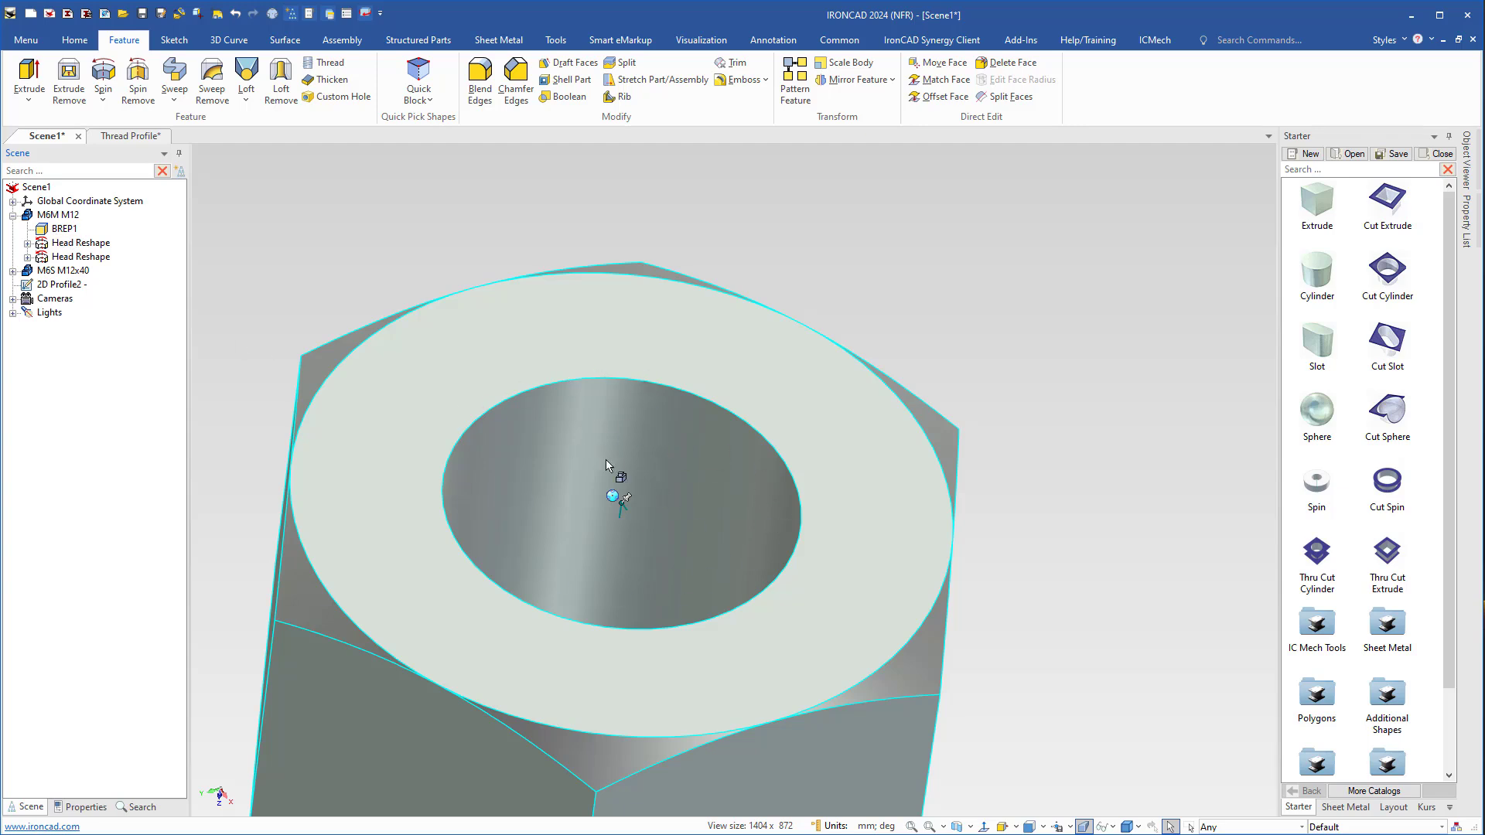
shift+middle_drag(662, 533, 774, 448)
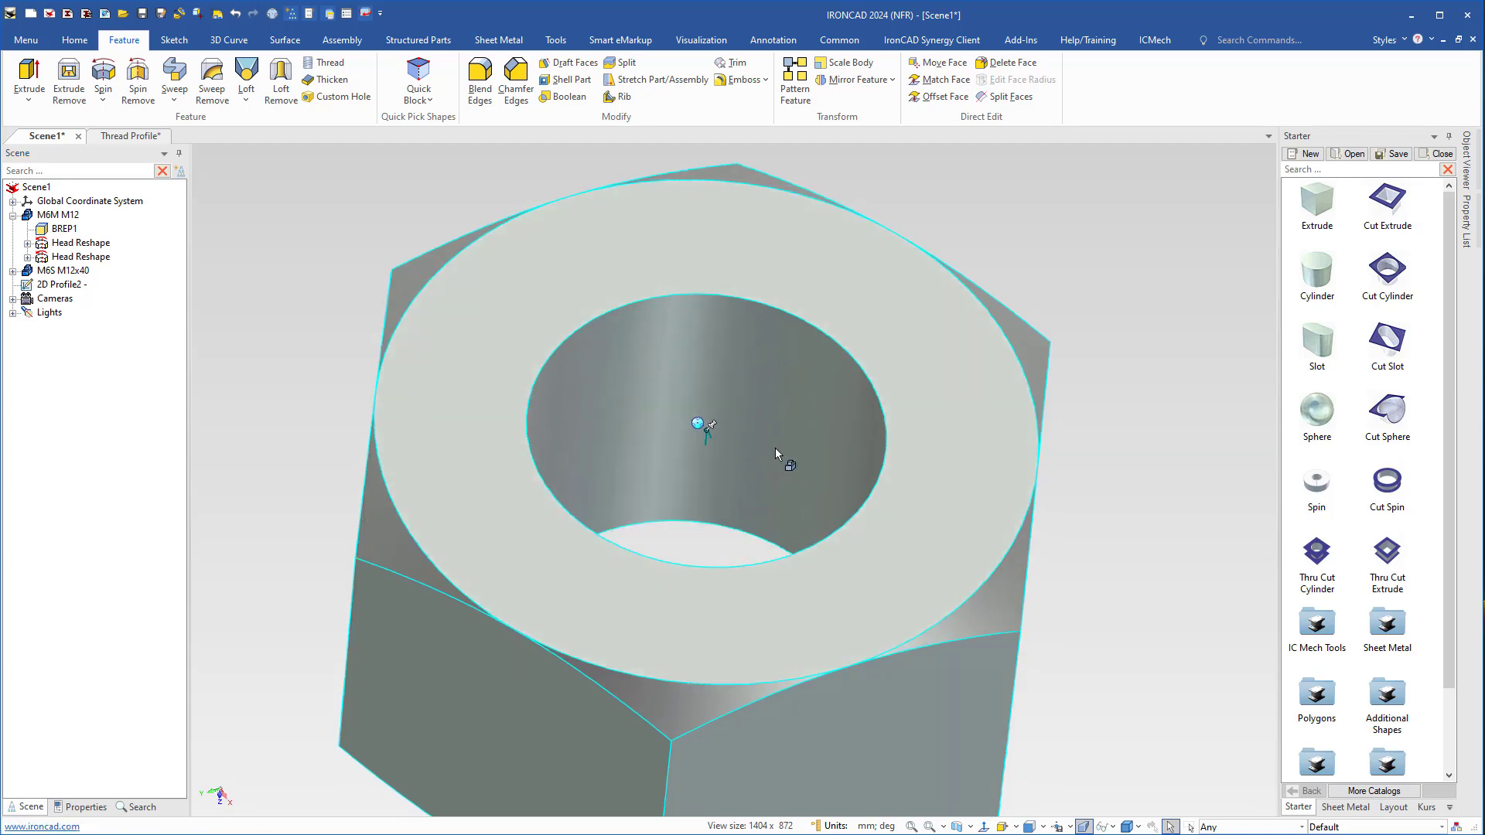
click(329, 65)
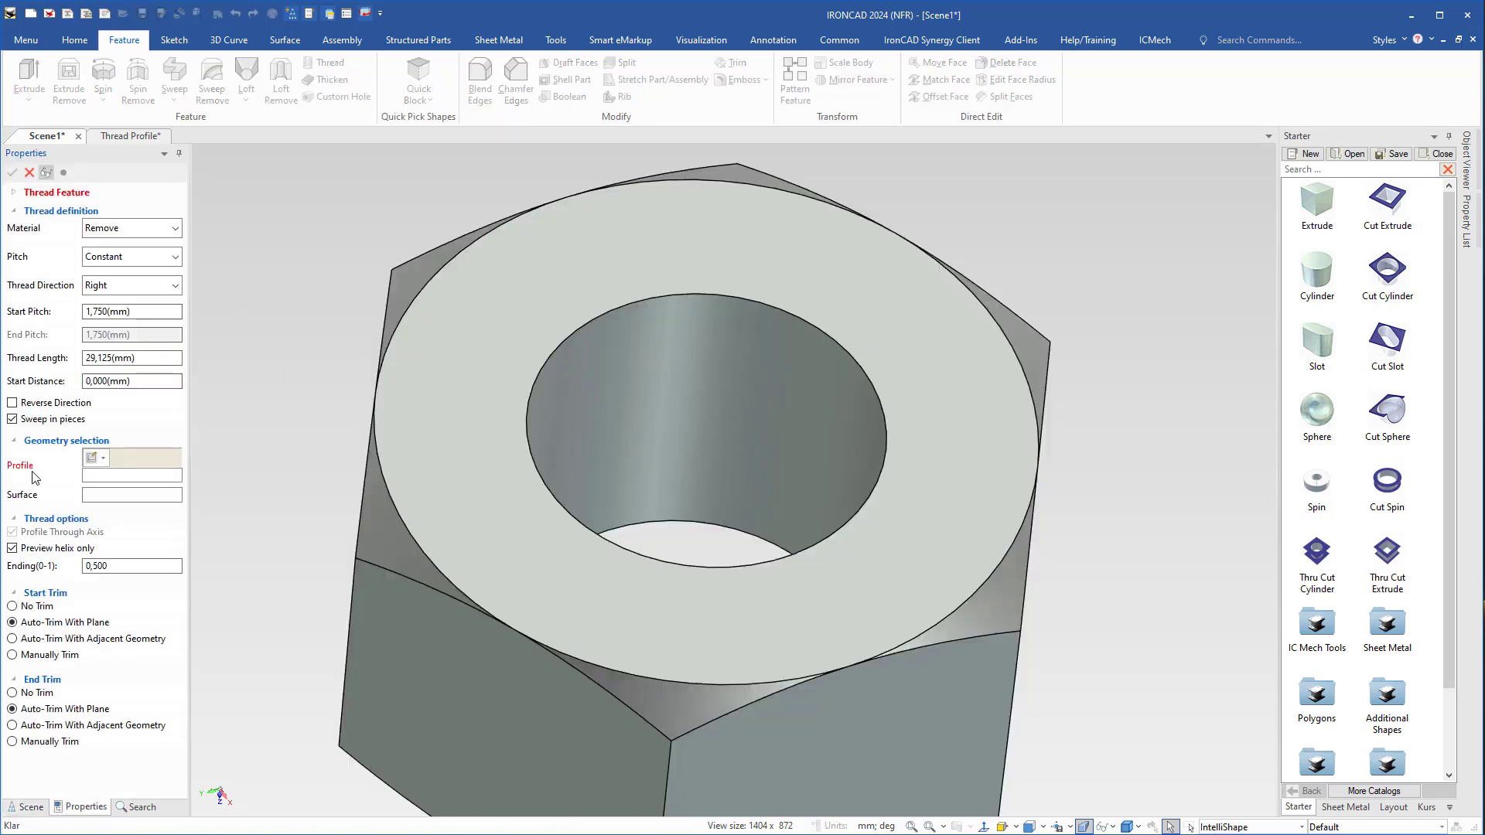
click(90, 458)
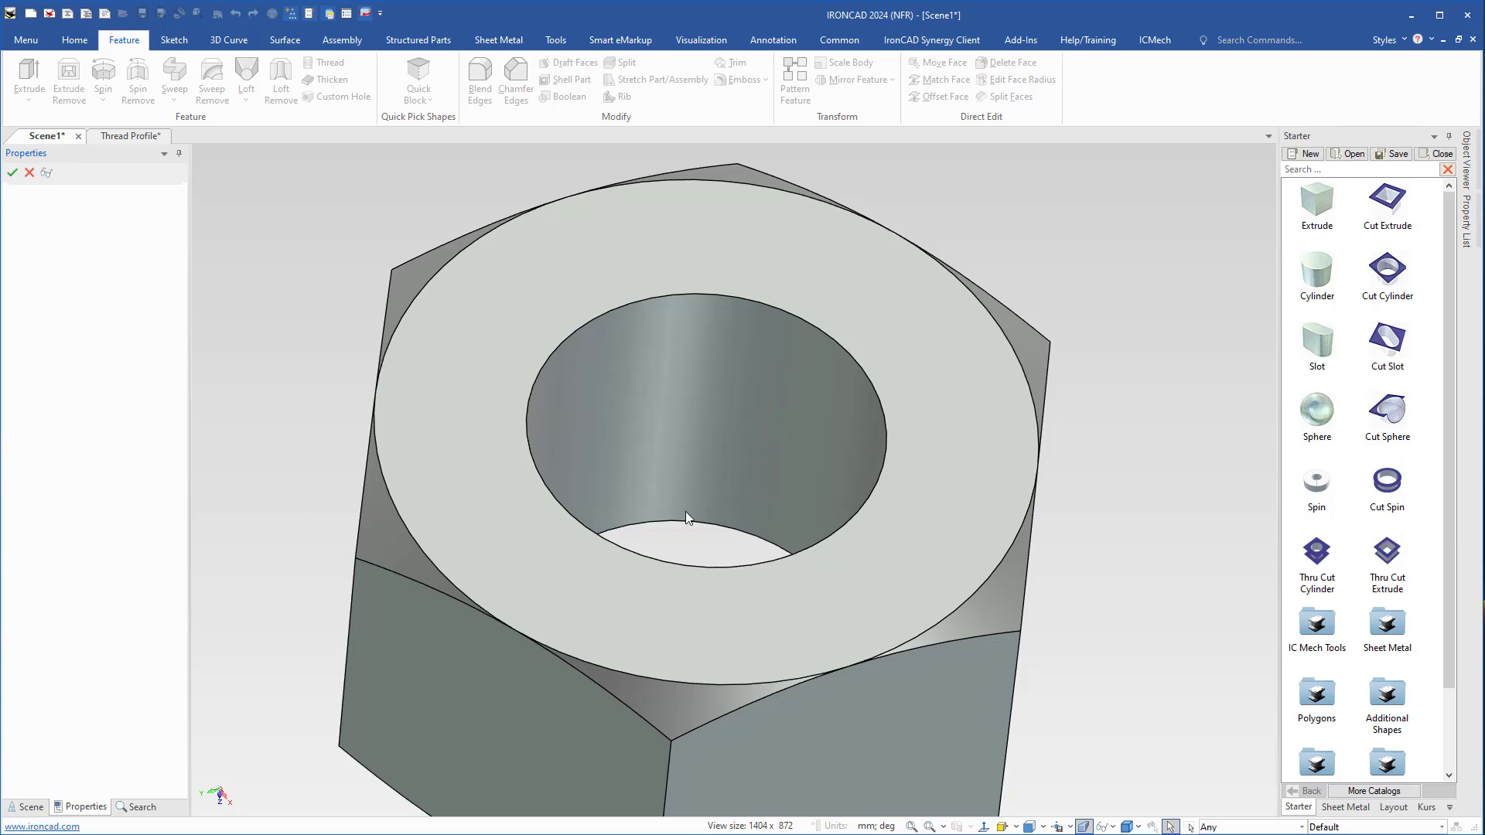
click(706, 430)
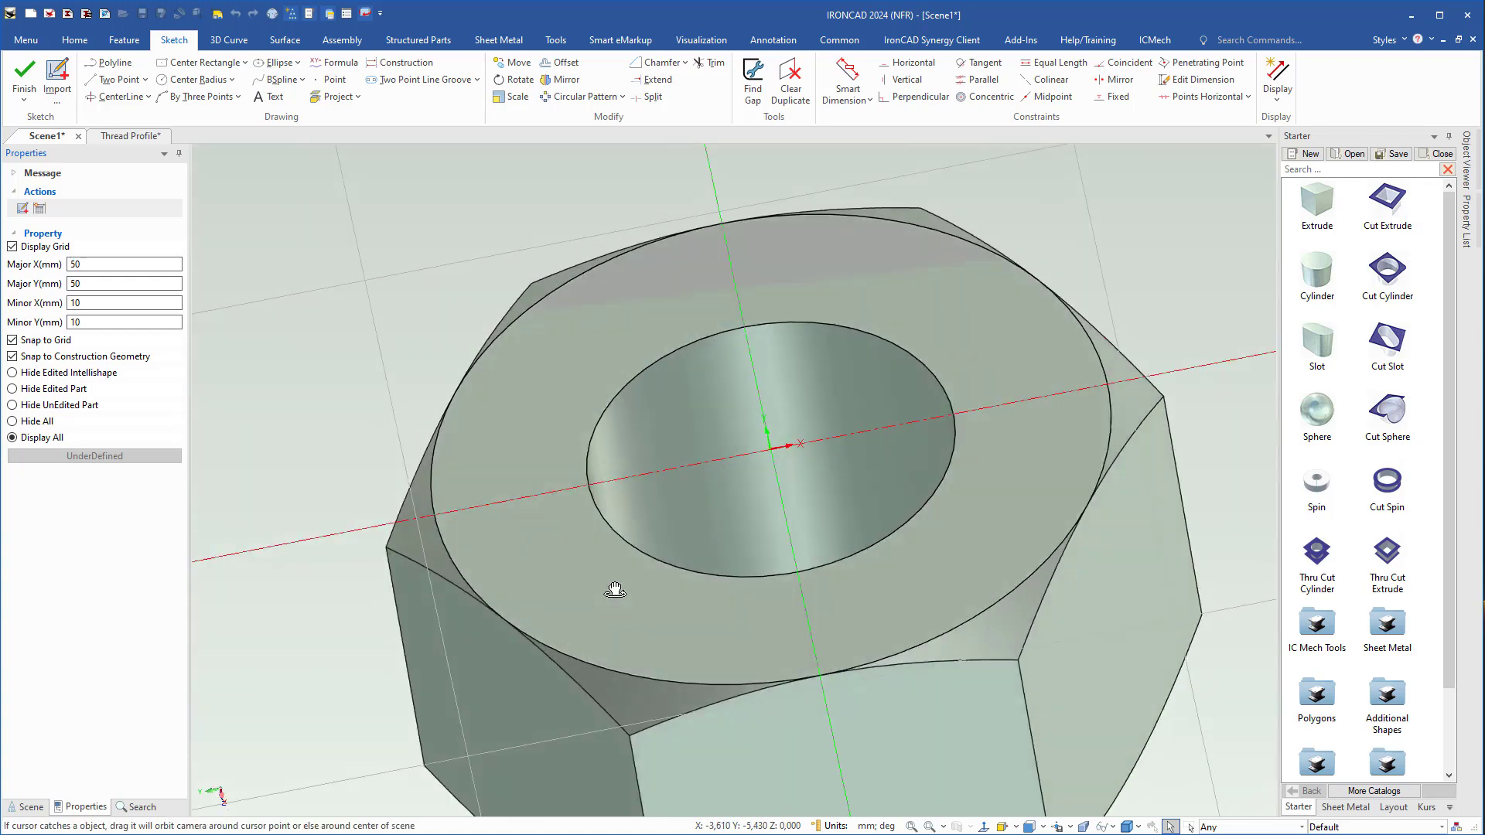
- Copy the triangle's base, its two sloped sides and the upper horizontal line from the Thread Profile sketch
click(127, 139)
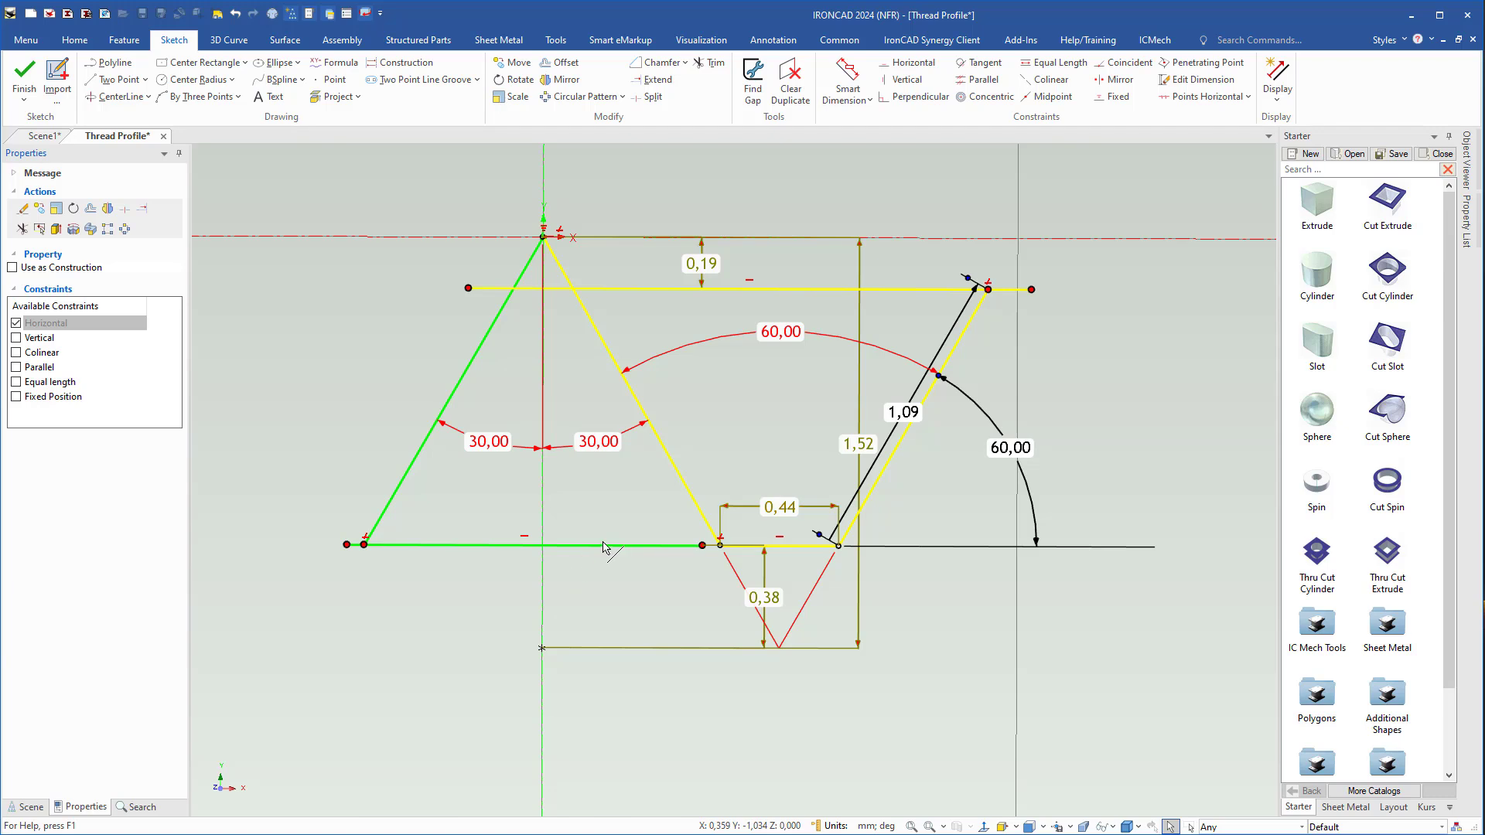
click(601, 547)
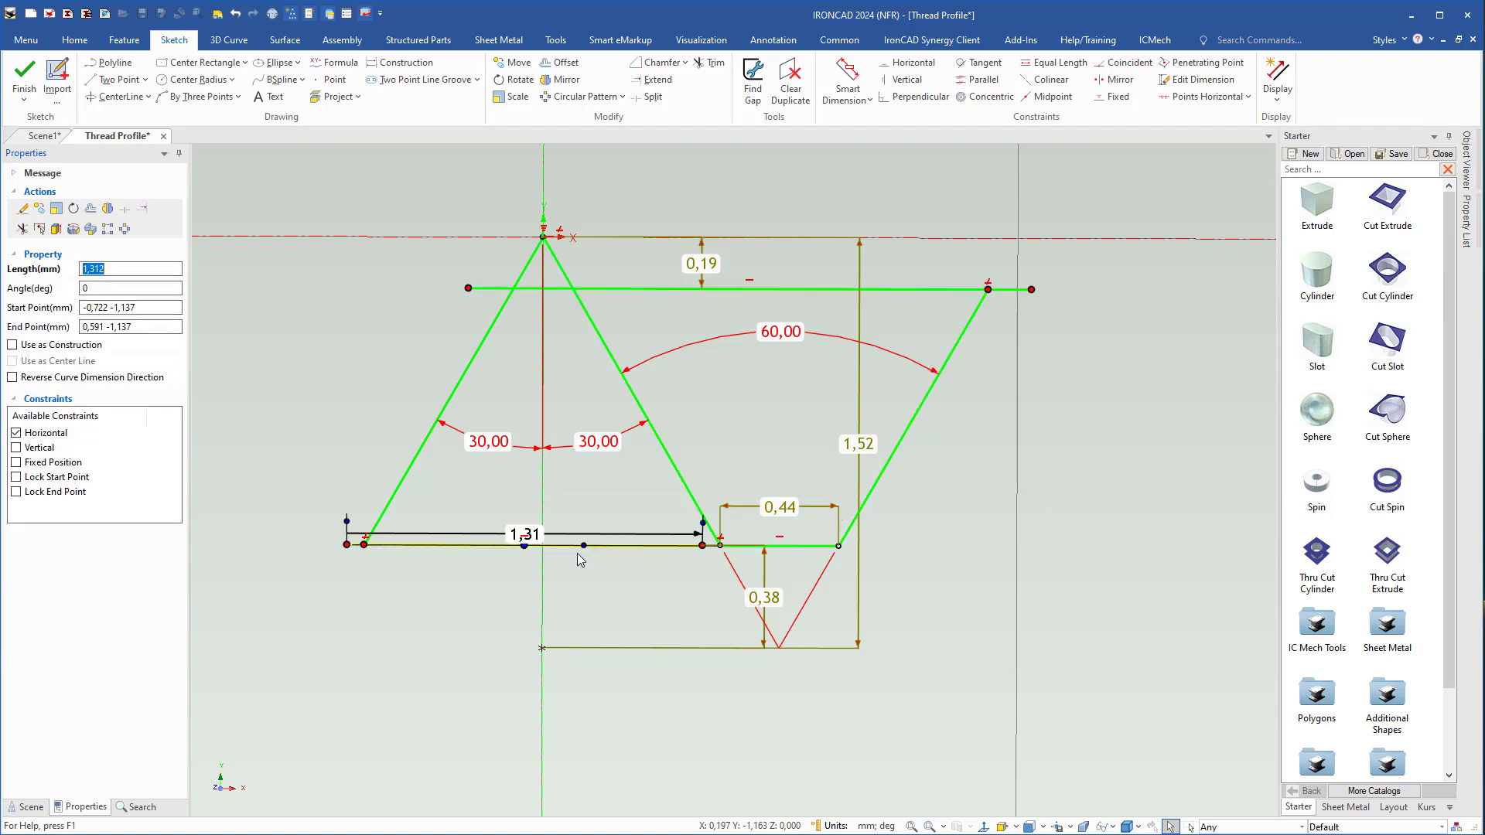
shift+click(402, 478)
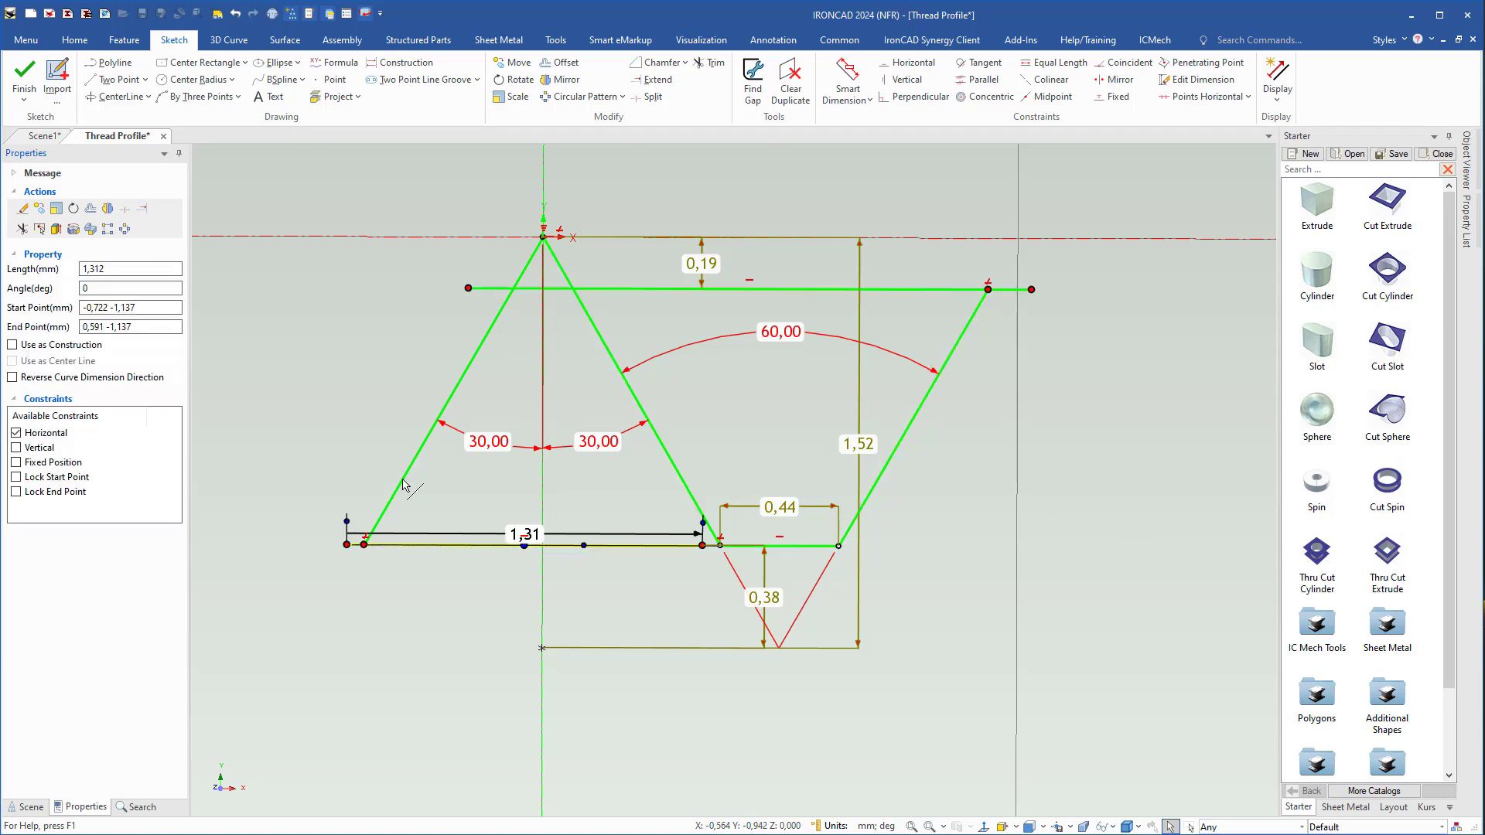
shift+click(559, 290)
shift+click(607, 350)
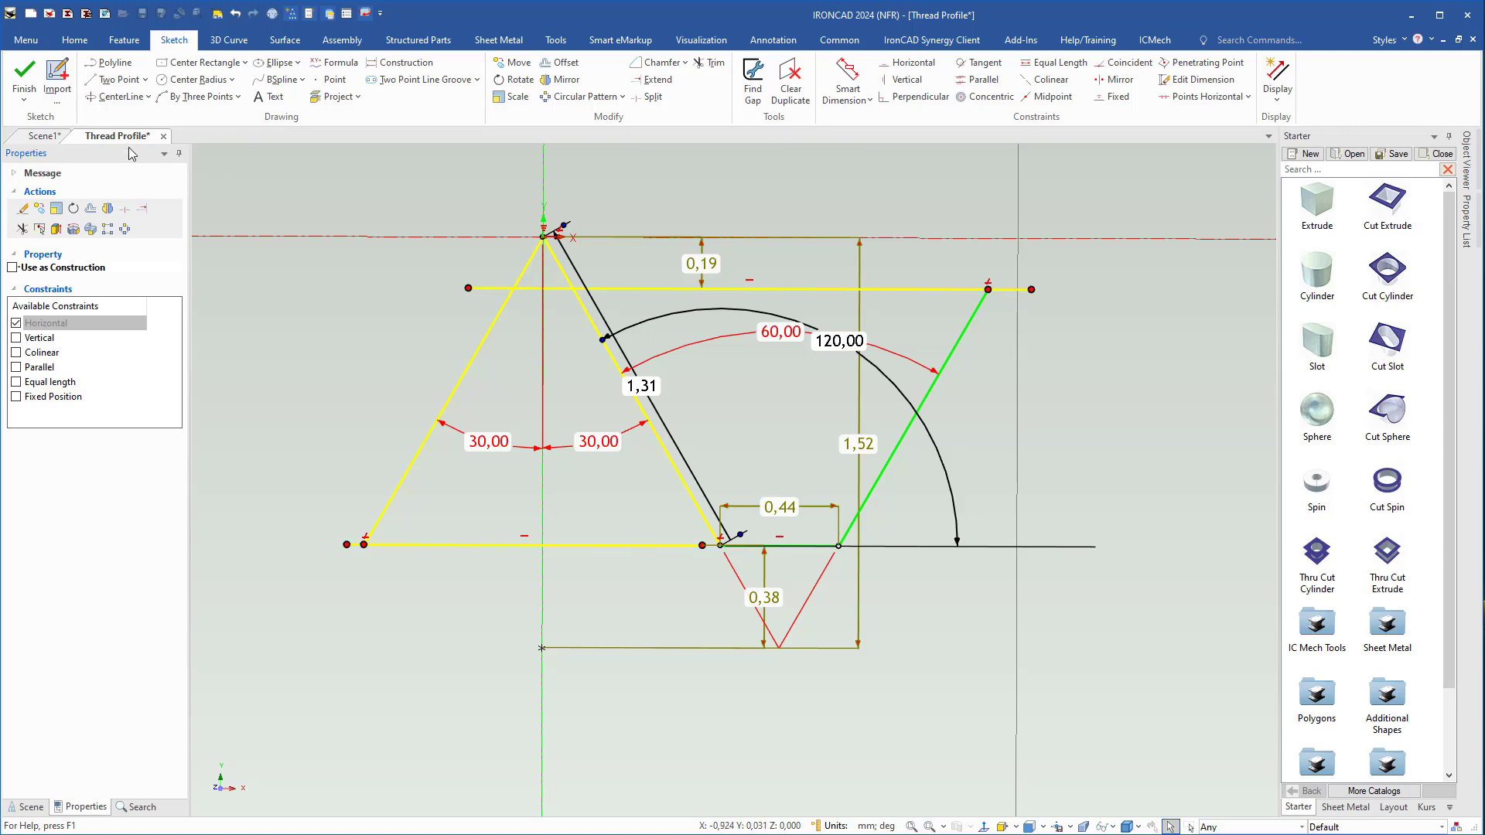
- Paste the copied triangle lines into the nut's thread profile sketch in Scene1
click(51, 137)
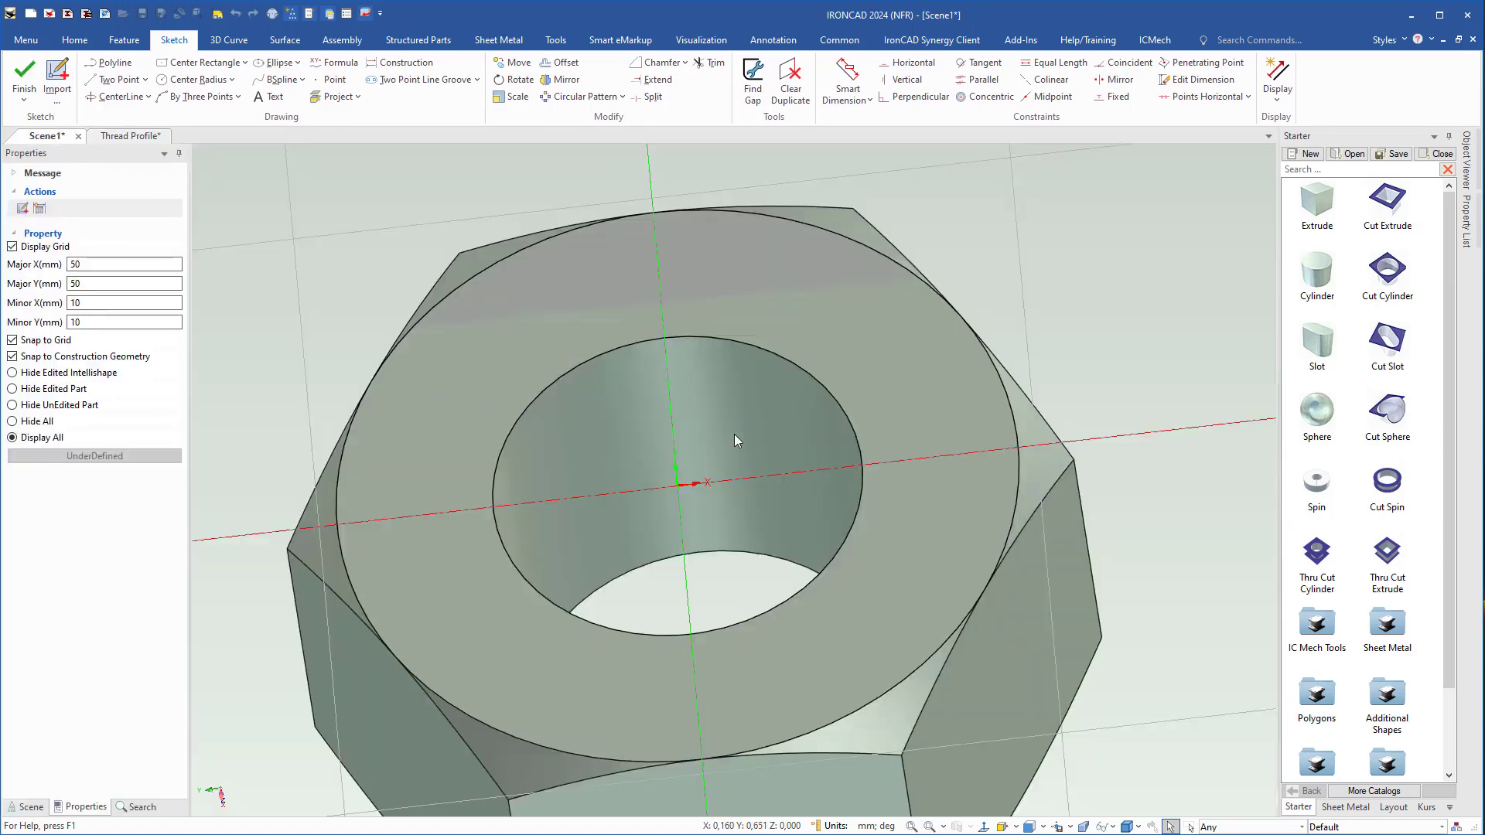
mouse_move(733, 483)
middle_down()
mouse_move(749, 546)
mouse_move(751, 532)
middle_up()
key(ctrl+v)
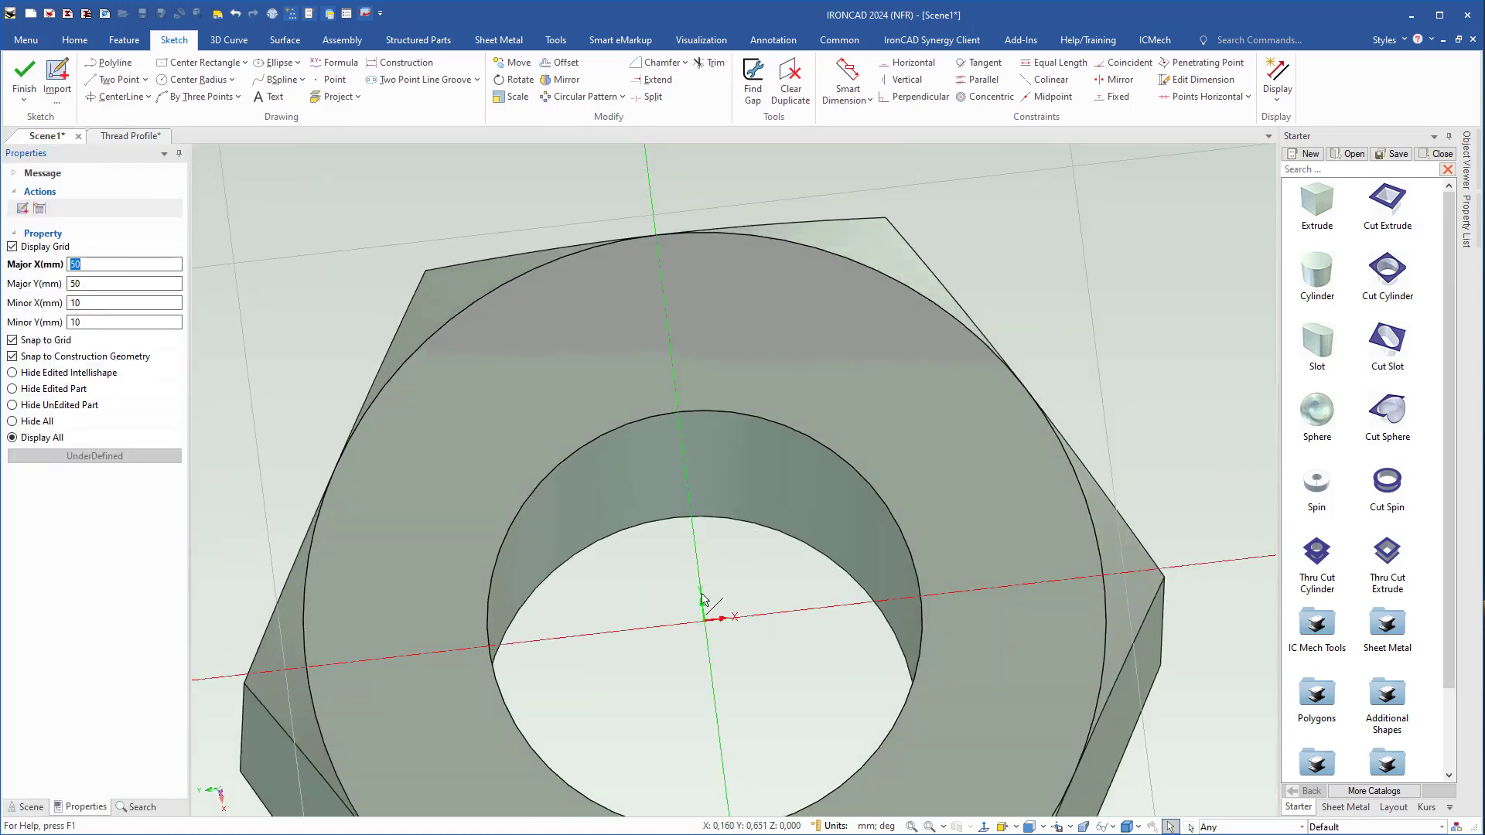
shift+middle_drag(663, 675, 643, 536)
scroll(713, 532, up, 4)
click(831, 487)
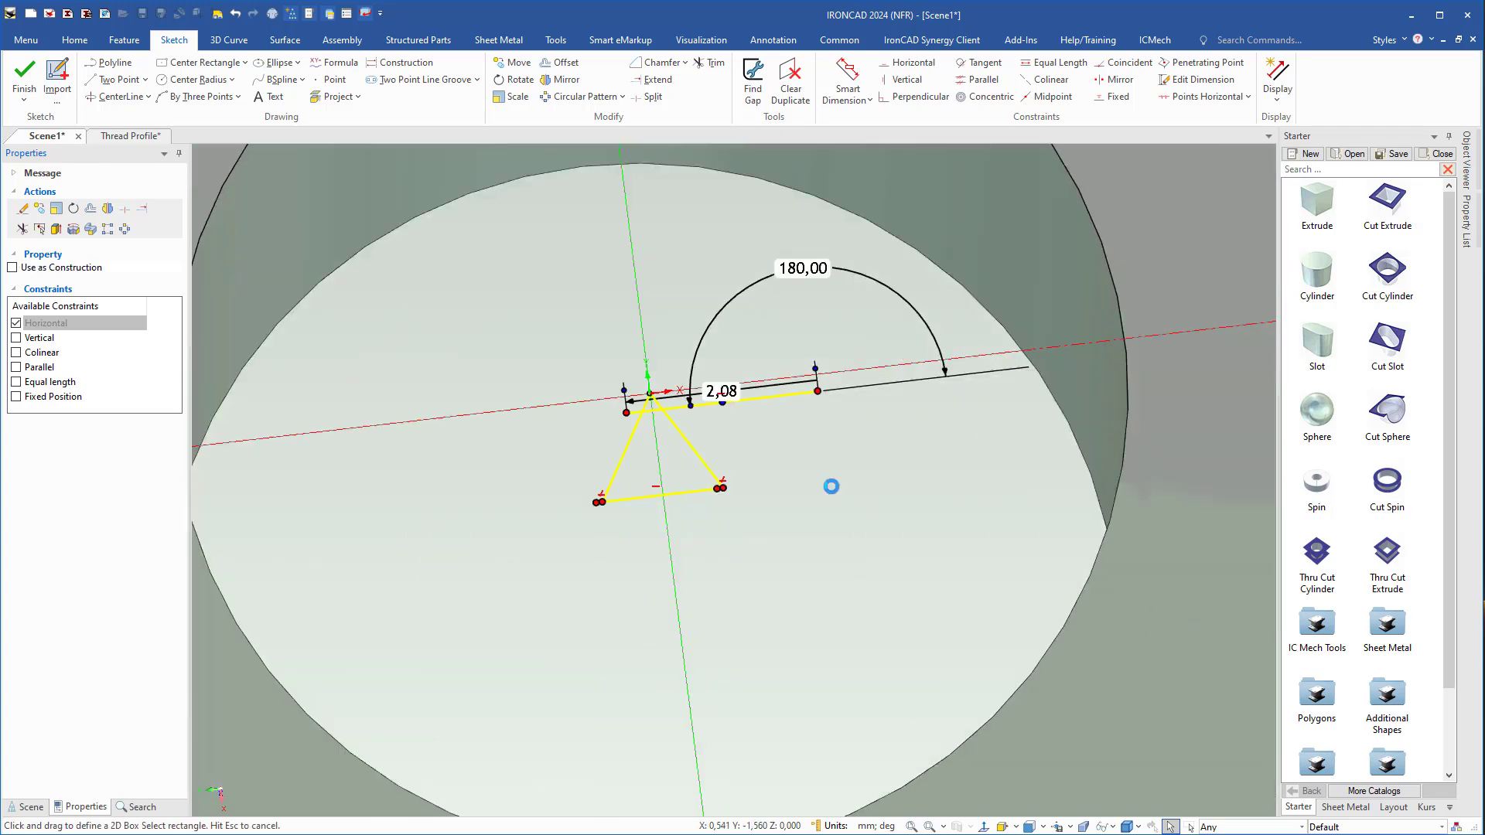
- Trim the triangle's apex, the upper line's overhangs and the base line's overhanging left end
scroll(814, 448, up, 1)
middle_drag(813, 449, 812, 467)
right_click(753, 449)
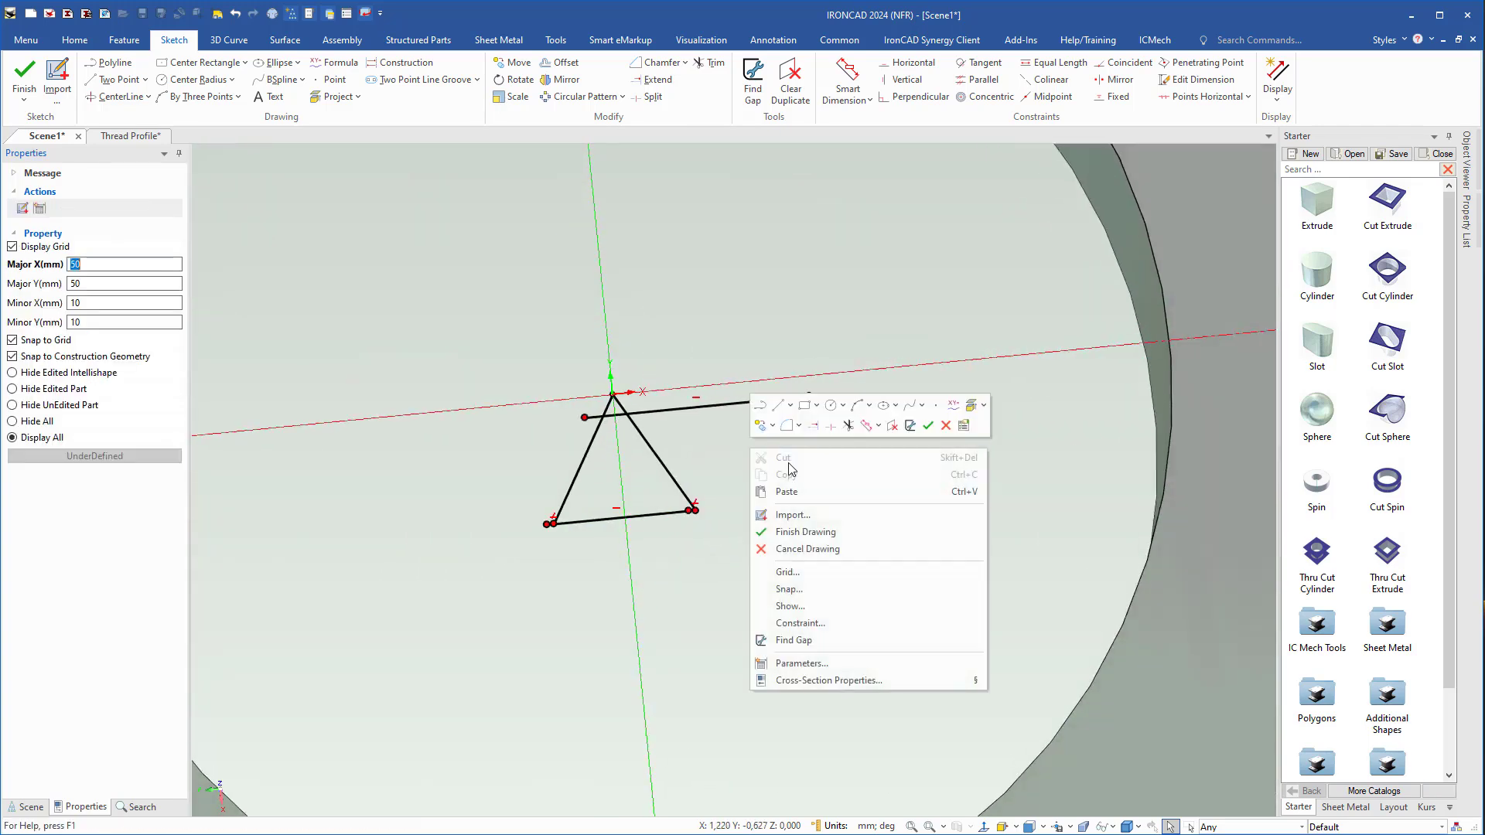
click(849, 425)
click(665, 409)
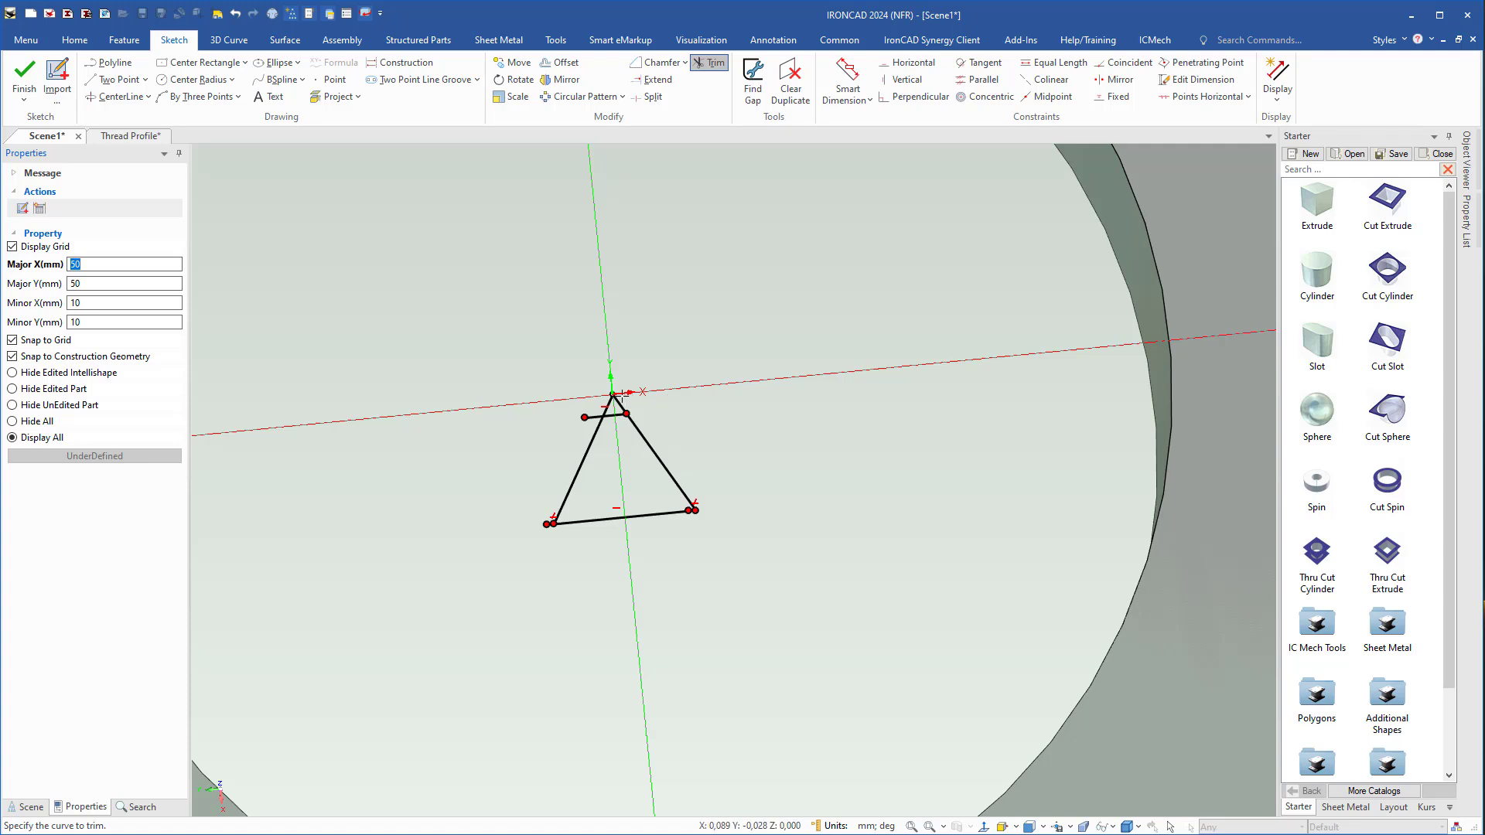
click(606, 401)
scroll(588, 508, up, 5)
click(779, 450)
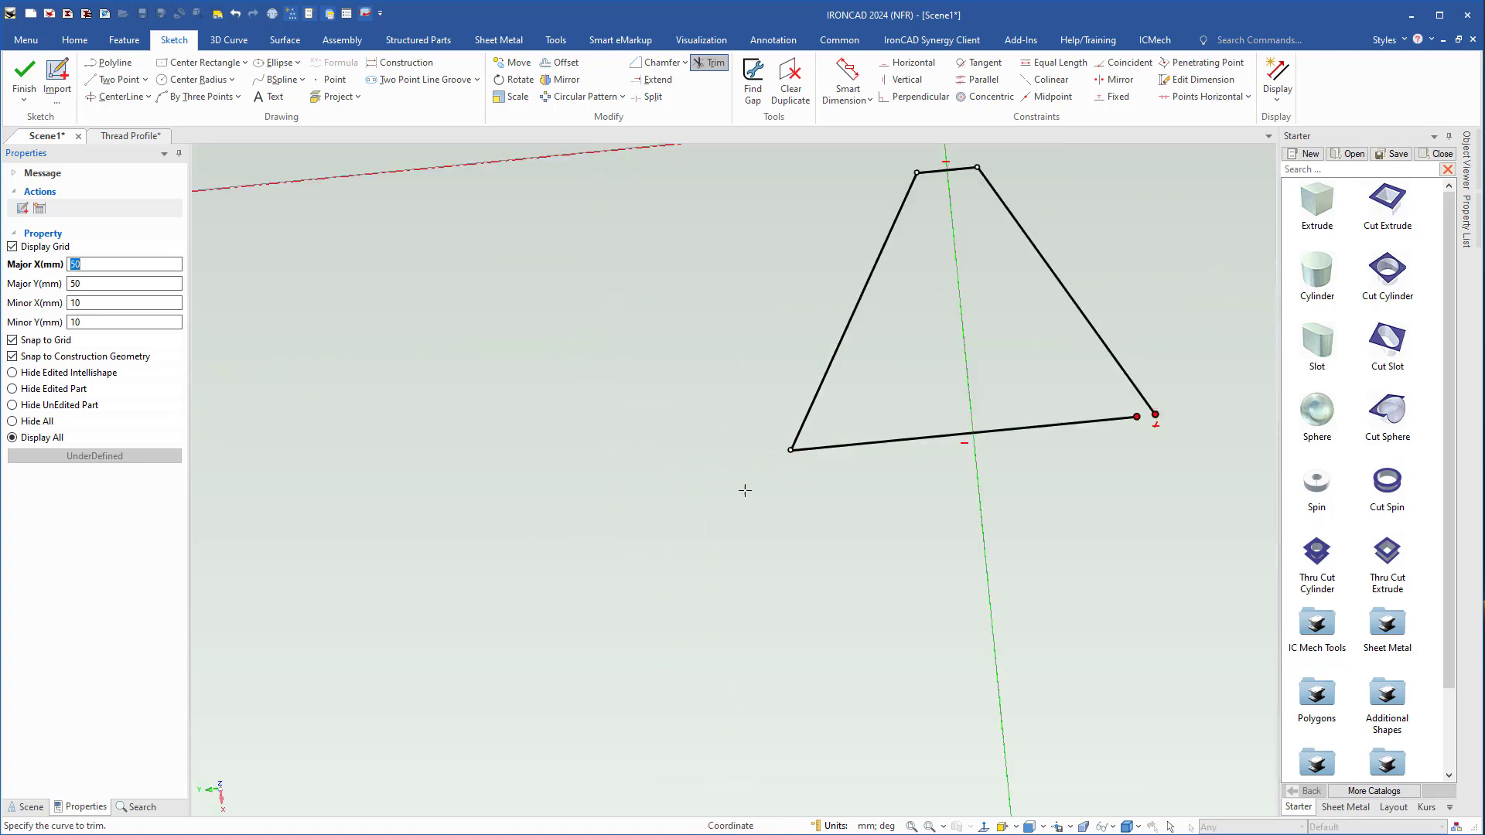
key(Escape)
shift+middle_drag(934, 438, 591, 509)
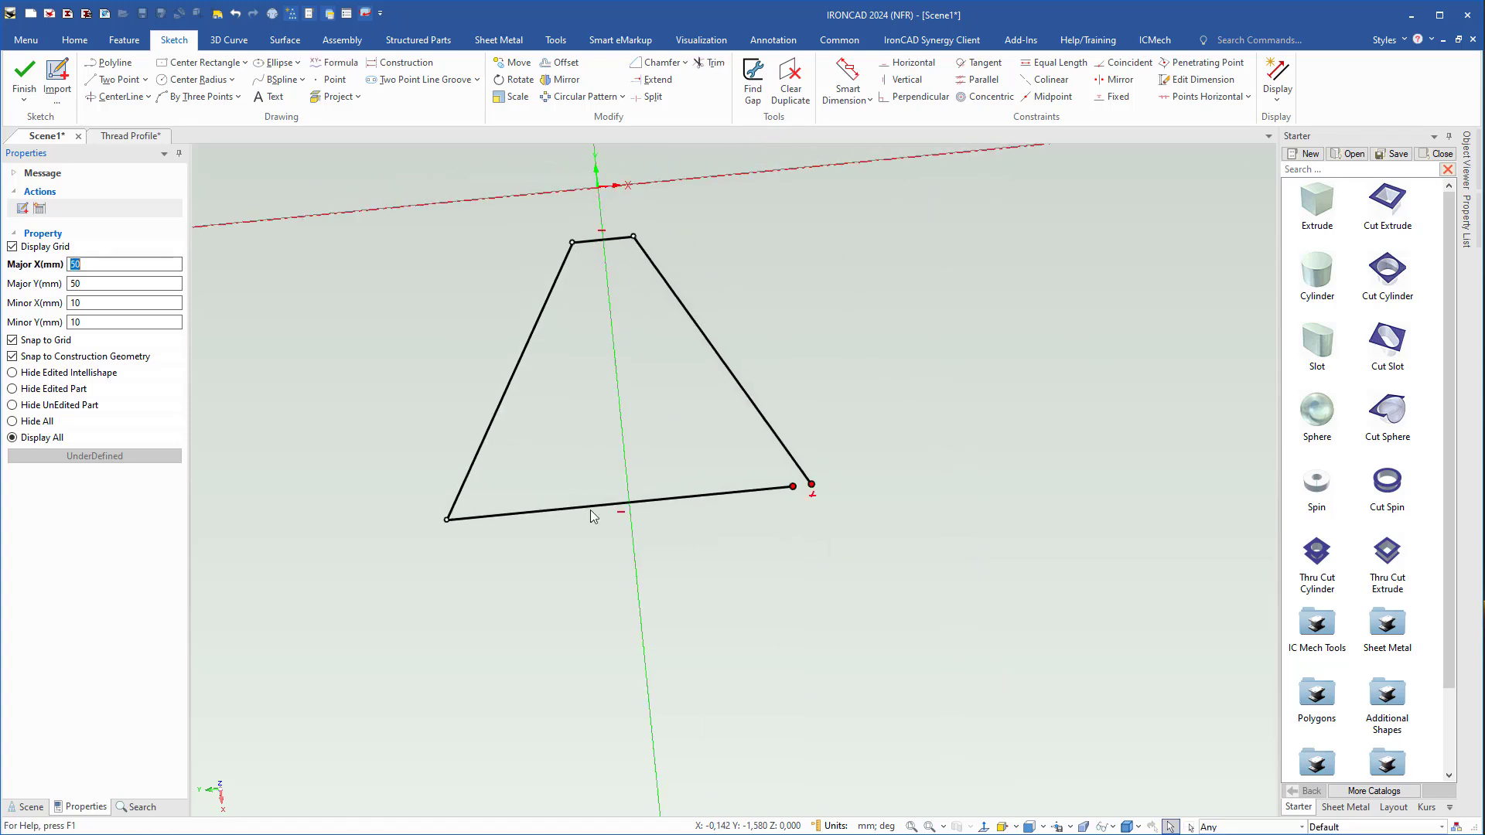
- Close the profile's base corner and move the whole profile so that corner sits on the sketch origin
drag(794, 486, 810, 484)
scroll(727, 483, down, 2)
drag(413, 234, 846, 568)
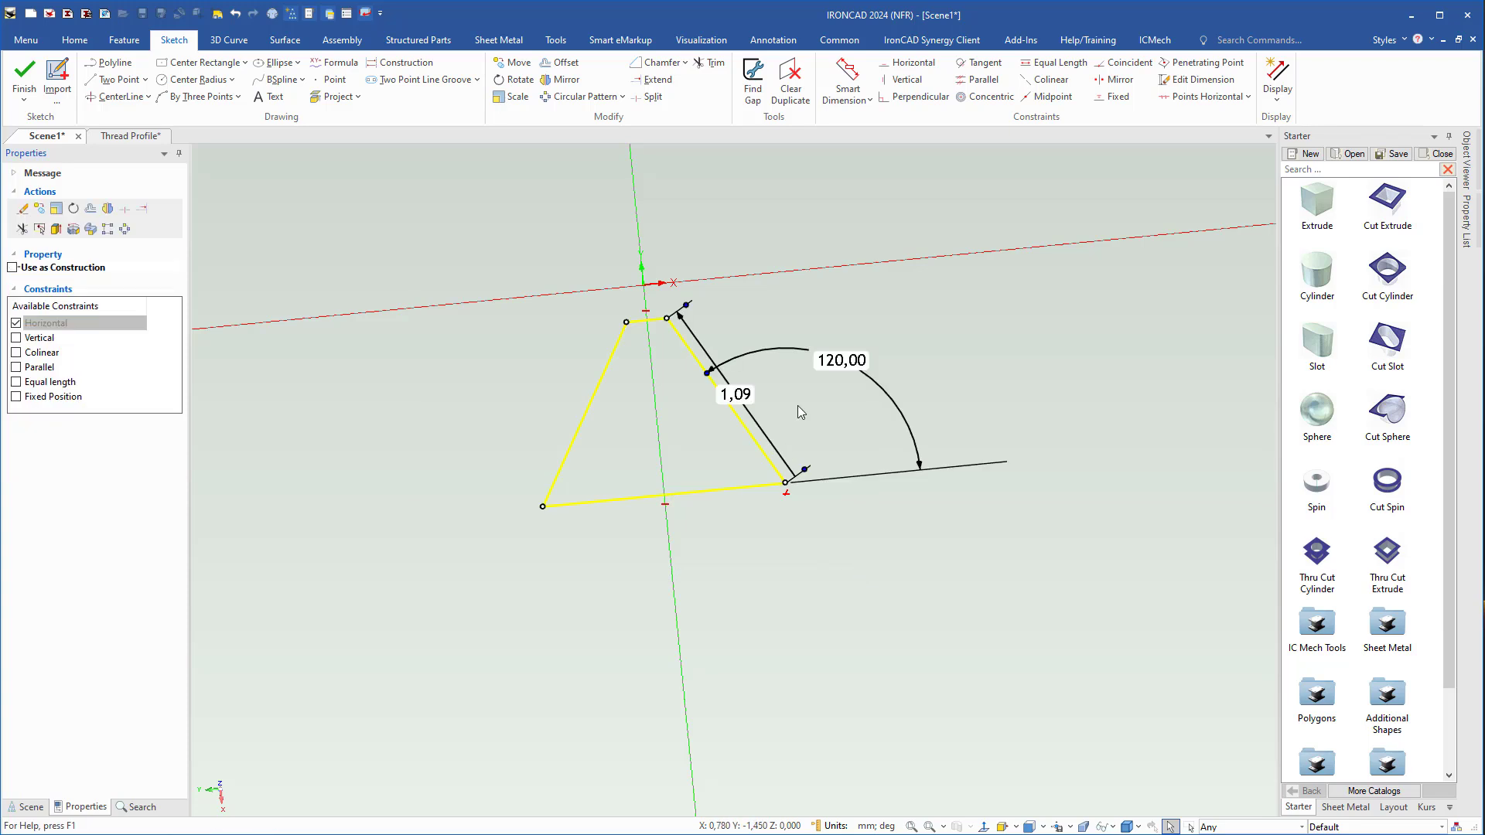
shift+middle_drag(796, 405, 889, 482)
click(512, 62)
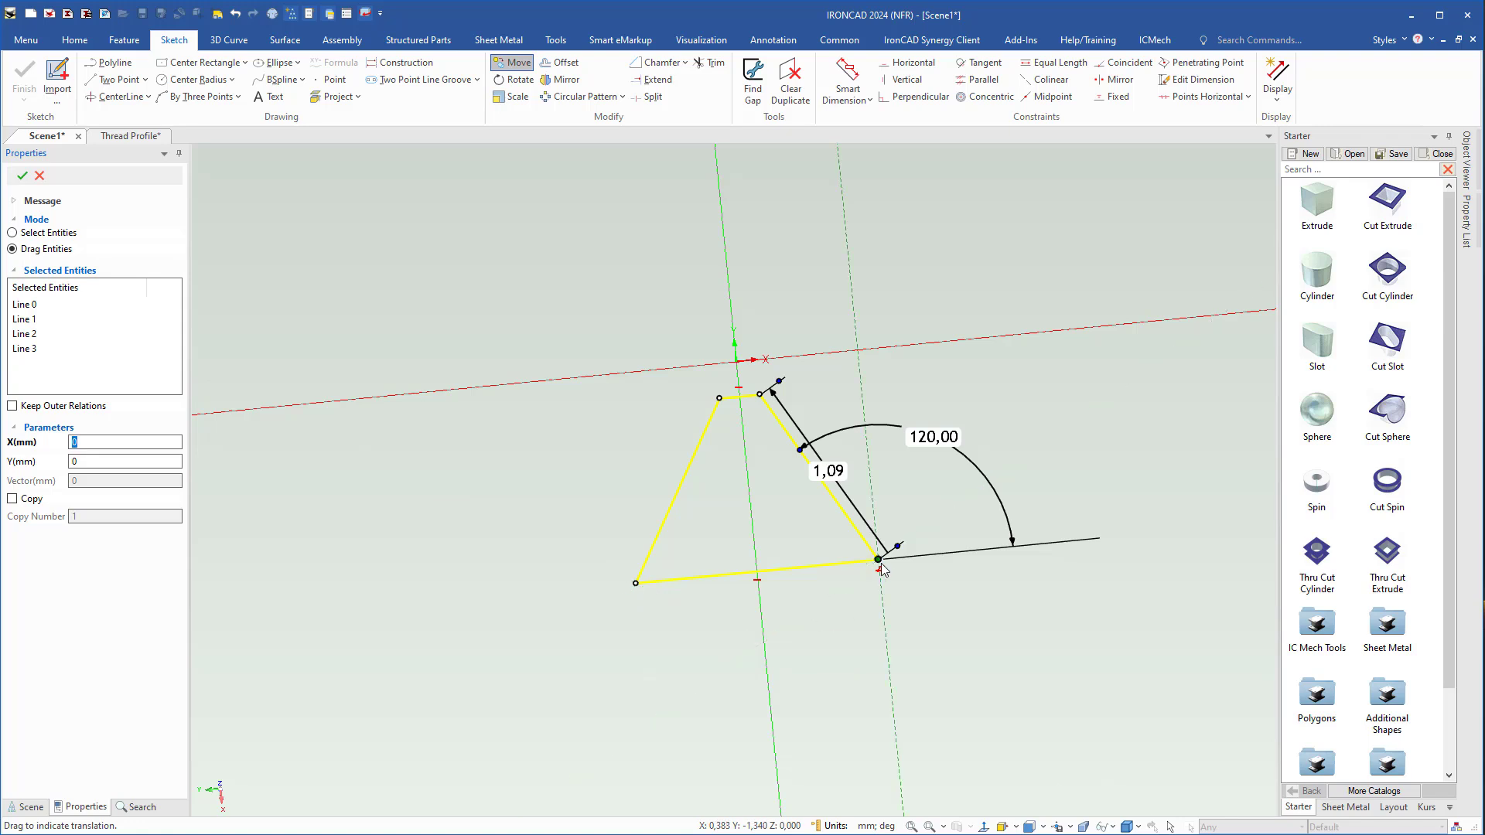
drag(878, 559, 739, 362)
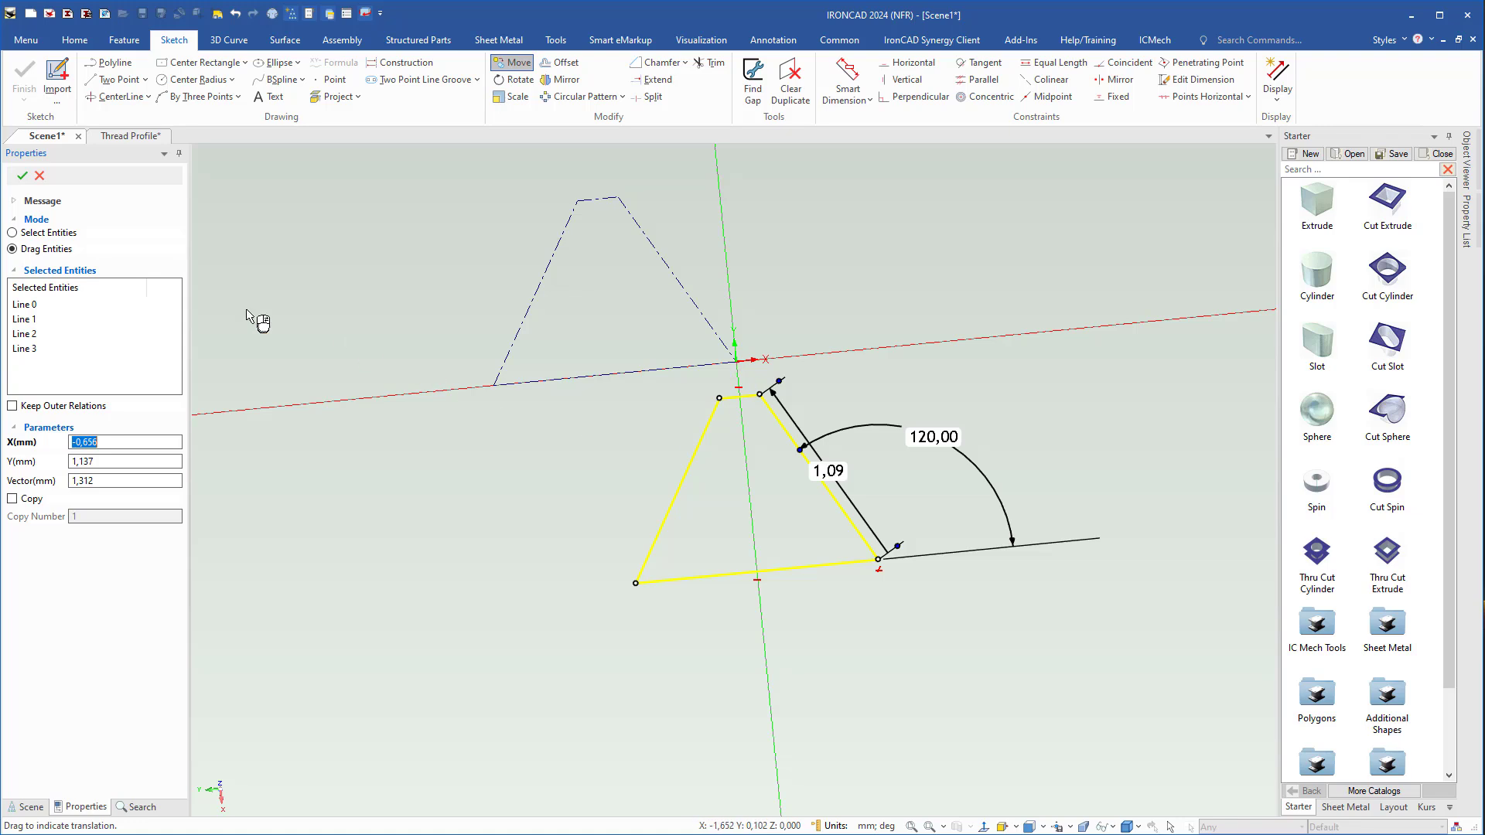
click(23, 176)
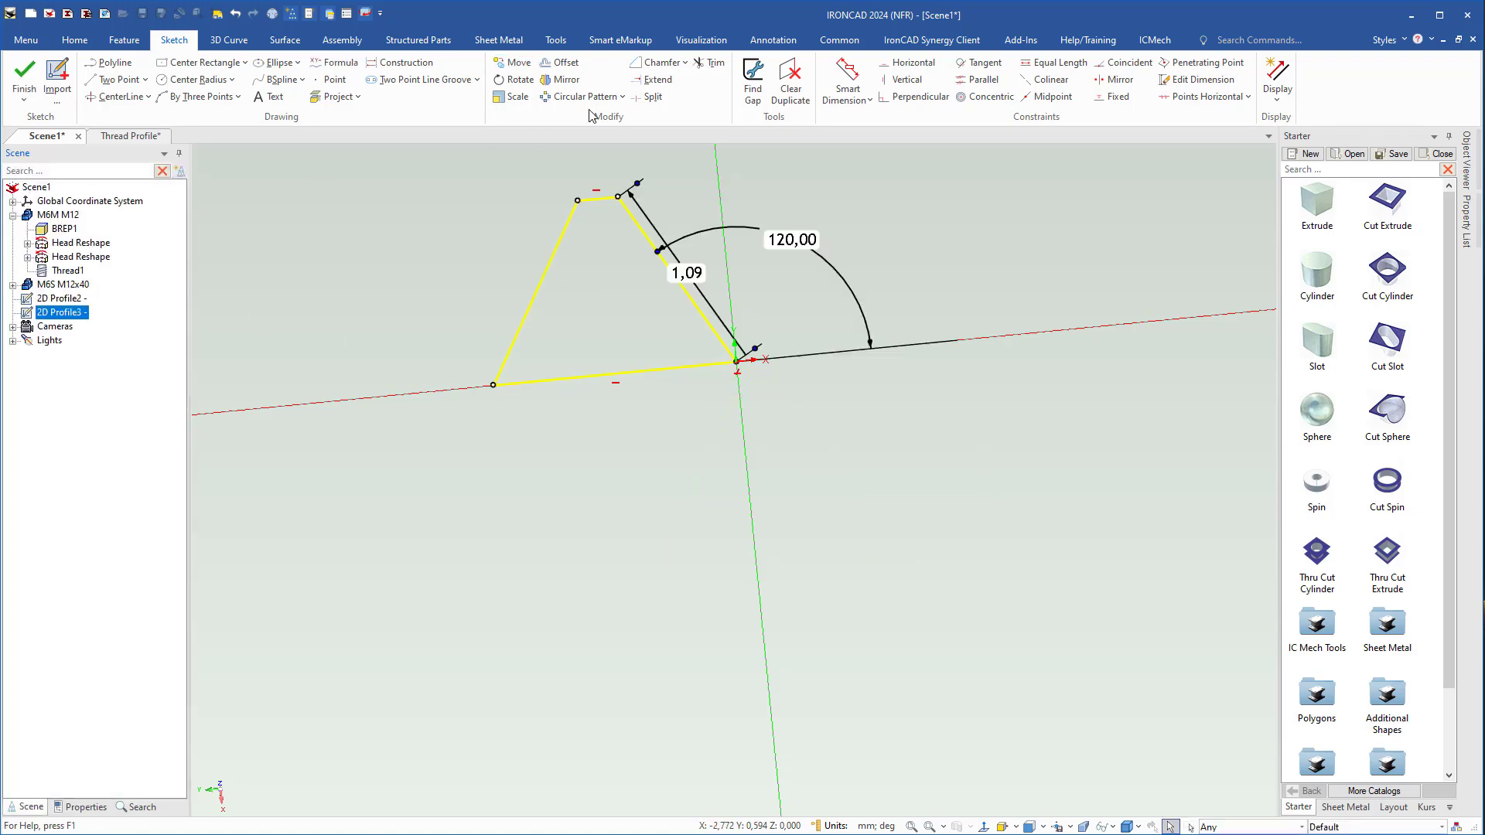
- Rotate the profile by -90 degrees about the sketch origin and finish the sketch
click(510, 80)
drag(572, 377, 735, 252)
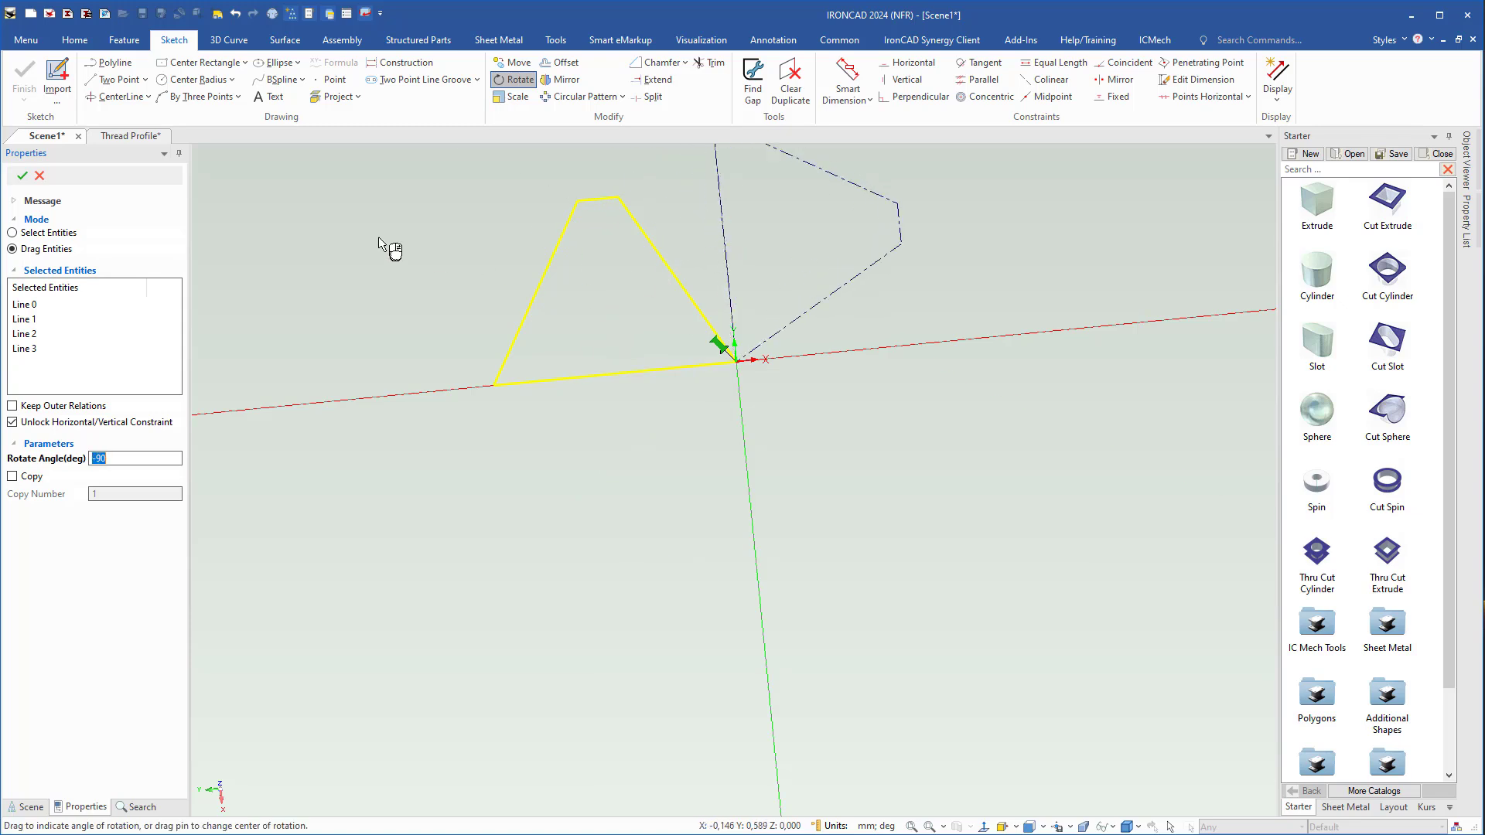
click(23, 176)
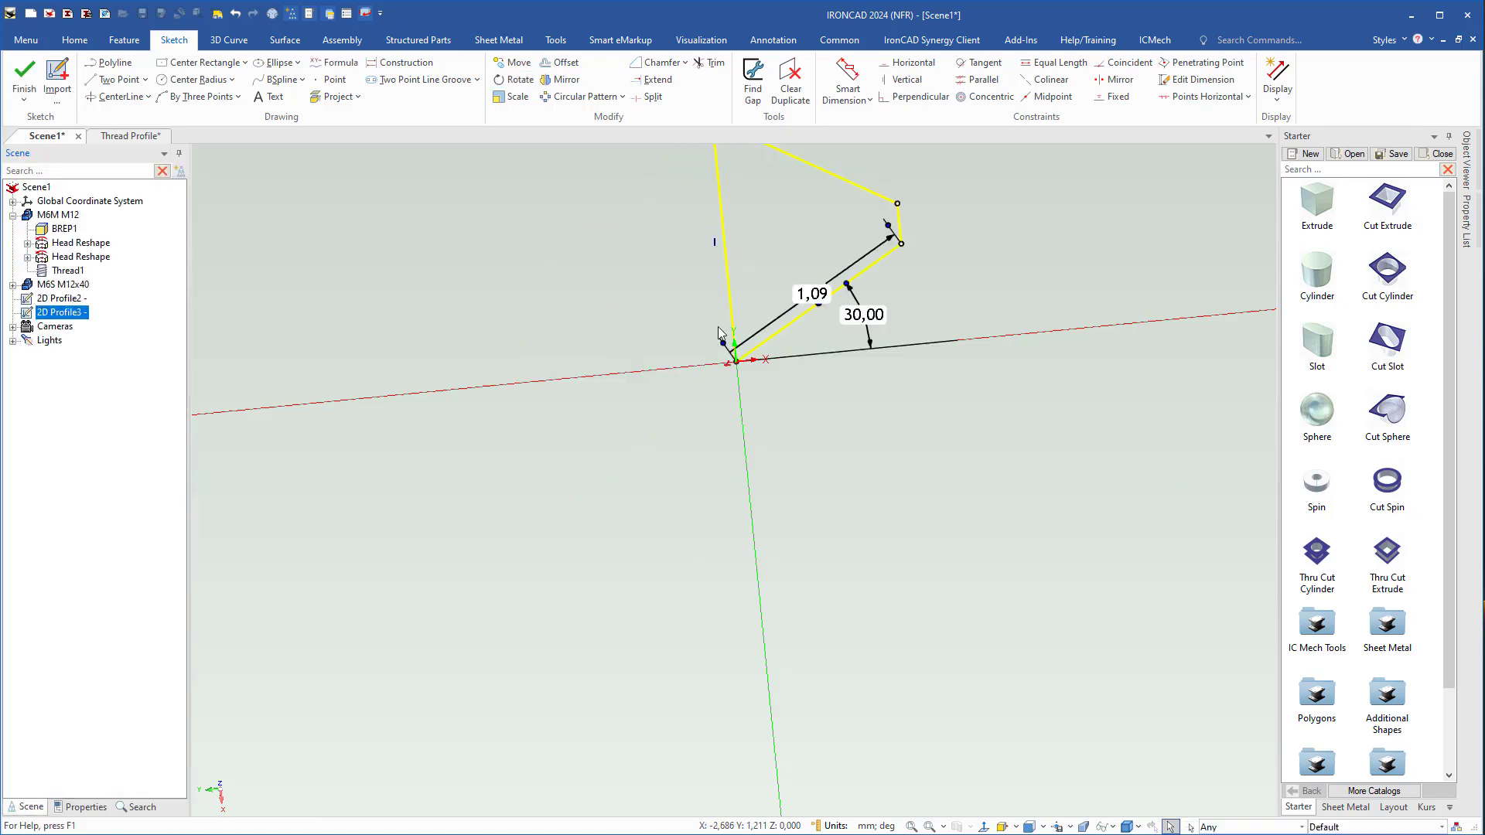
scroll(754, 541, down, 3)
mouse_move(816, 504)
middle_down()
mouse_move(802, 520)
mouse_move(827, 543)
mouse_move(828, 518)
mouse_move(750, 532)
middle_up()
scroll(746, 531, down, 2)
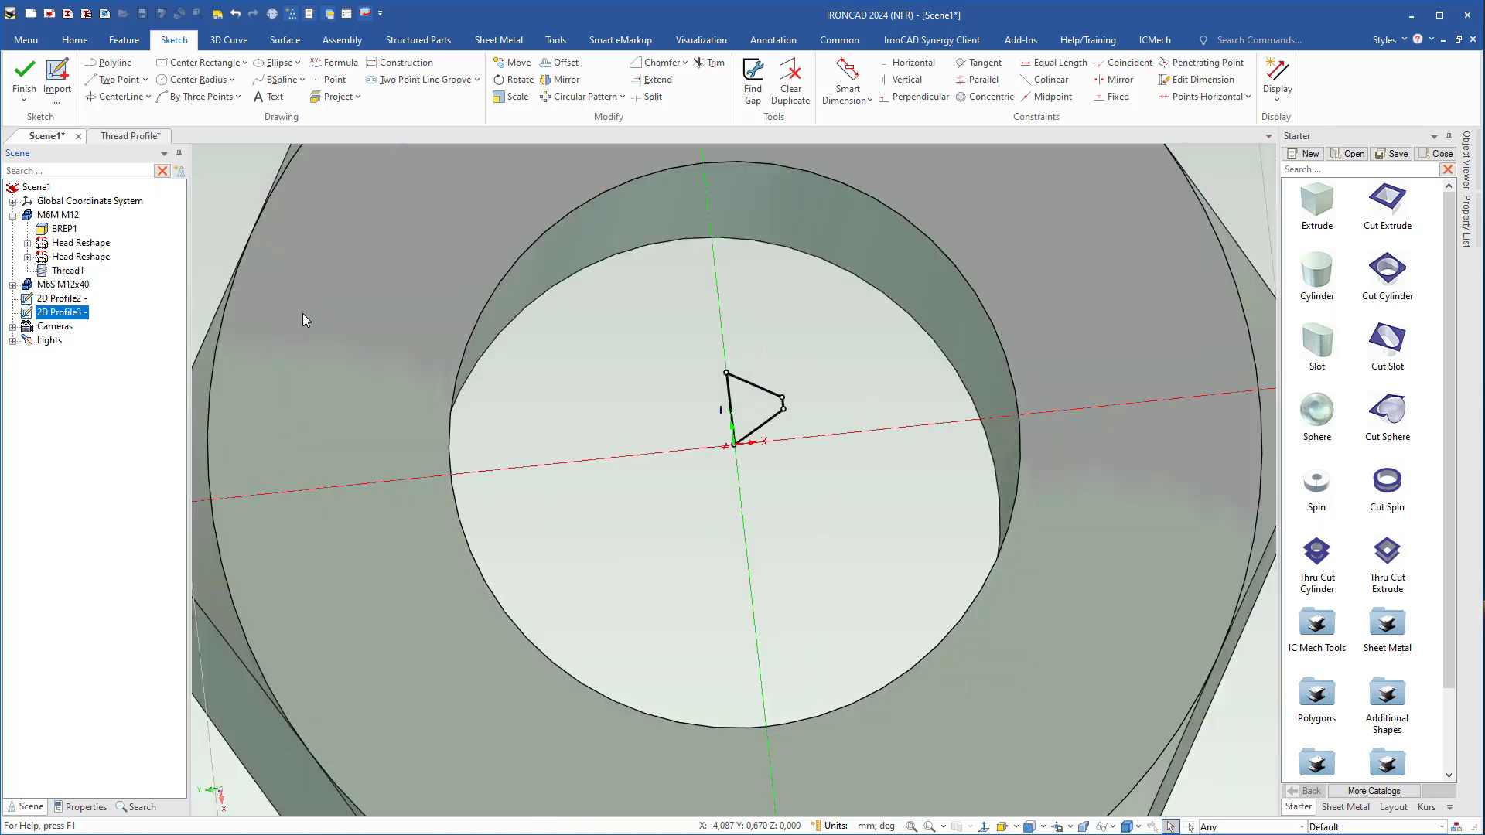
click(24, 77)
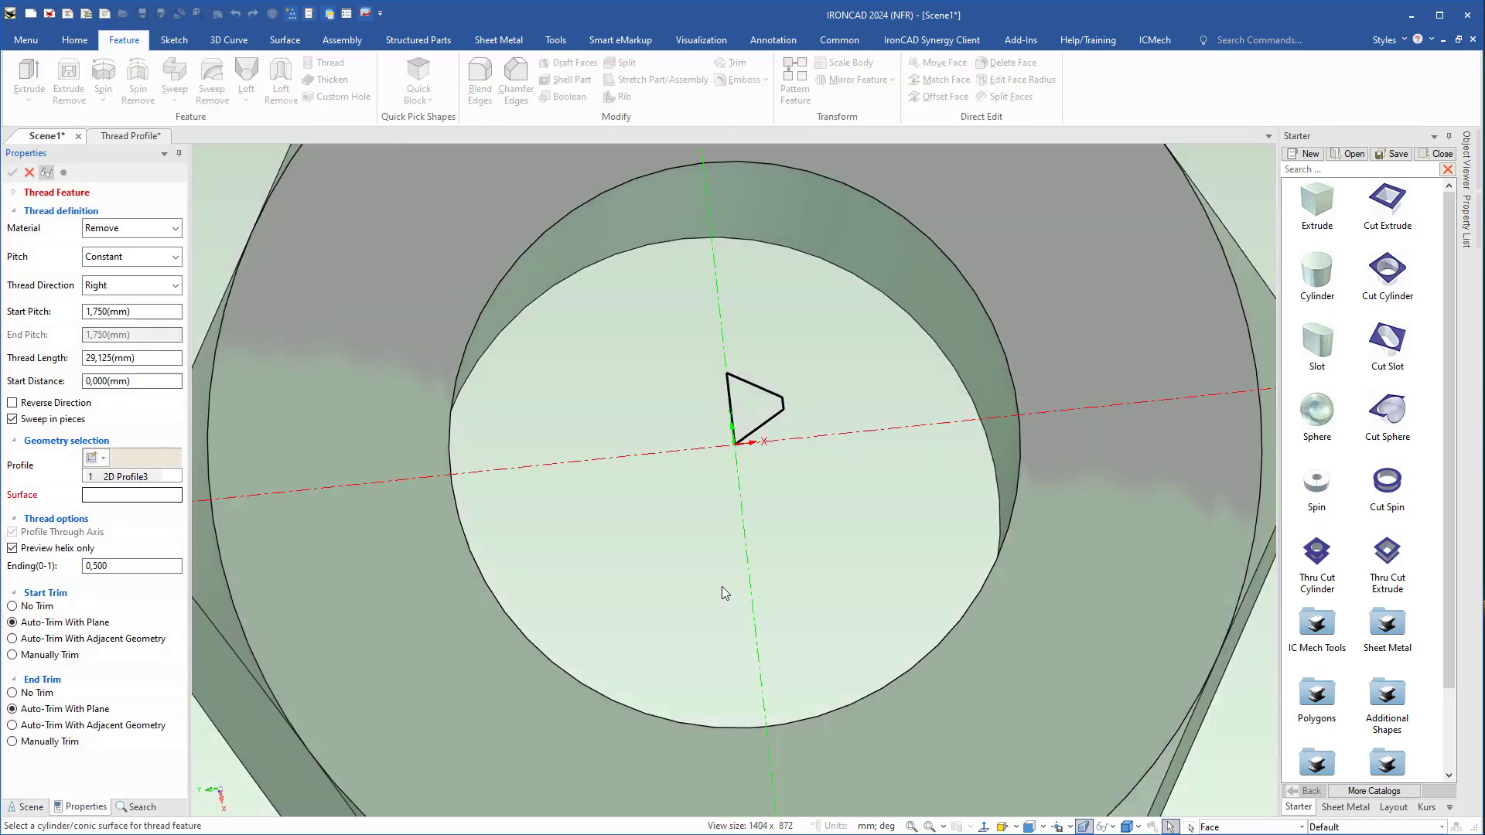
- Assign the nut hole's inner cylindrical face as the surface for the thread
scroll(723, 581, down, 3)
middle_drag(748, 562, 747, 497)
shift+middle_drag(746, 496, 686, 454)
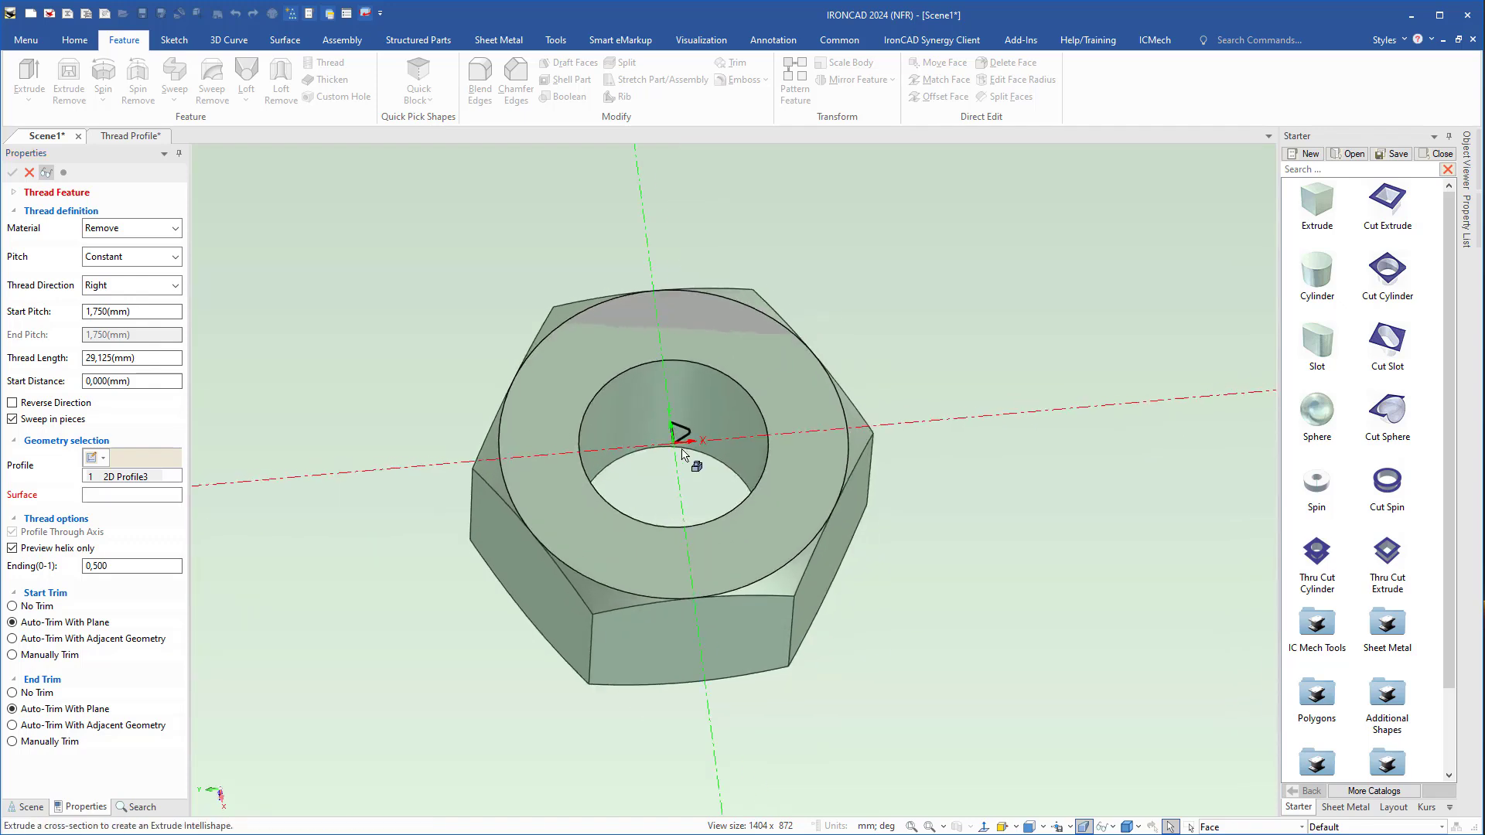
scroll(685, 453, up, 3)
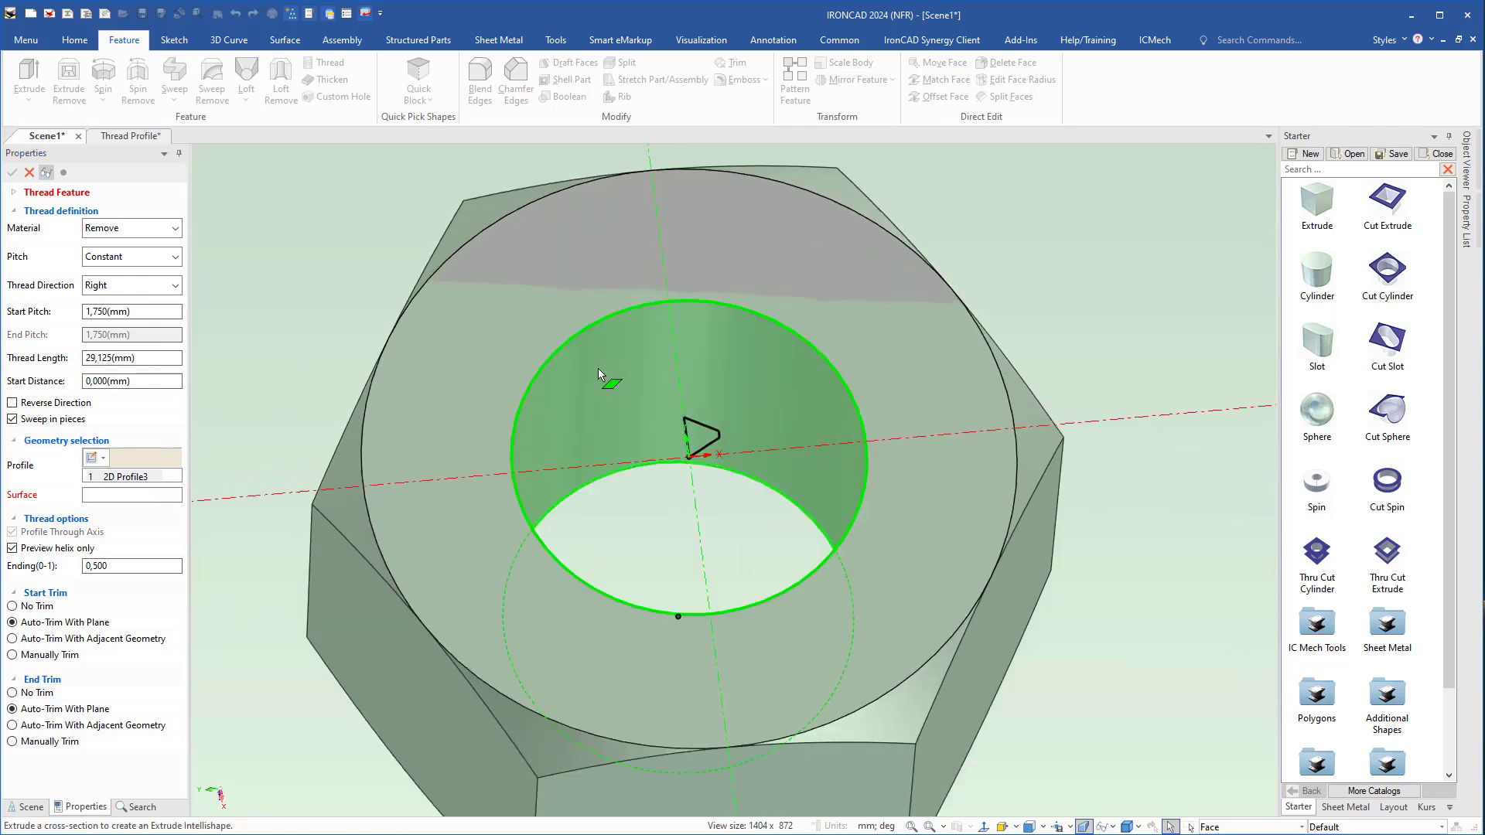
click(764, 391)
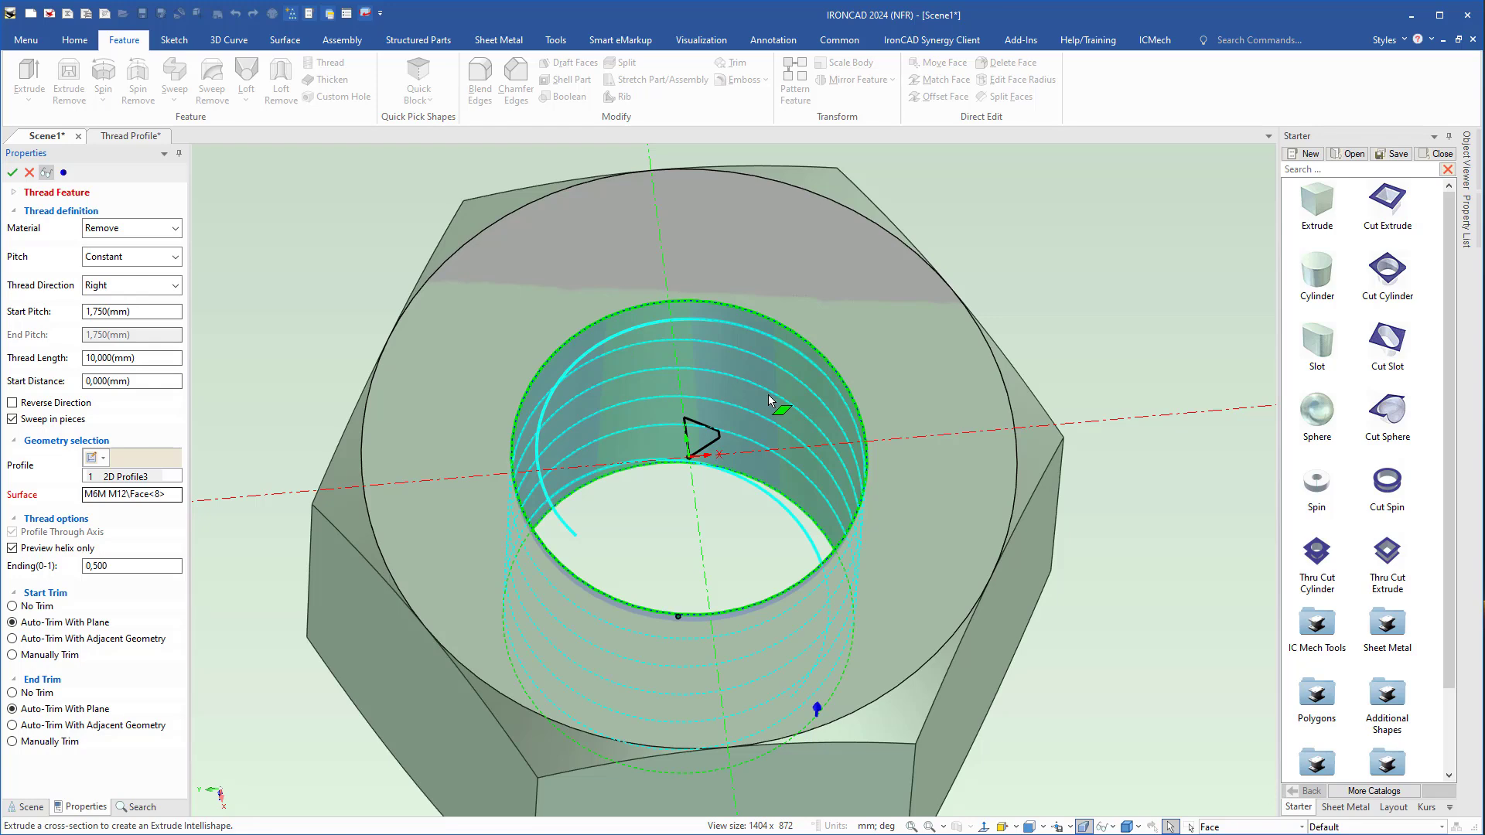
- Set the thread's ending to 0, its start trim to No Trim and its start distance to -2 mm
drag(107, 570, 73, 565)
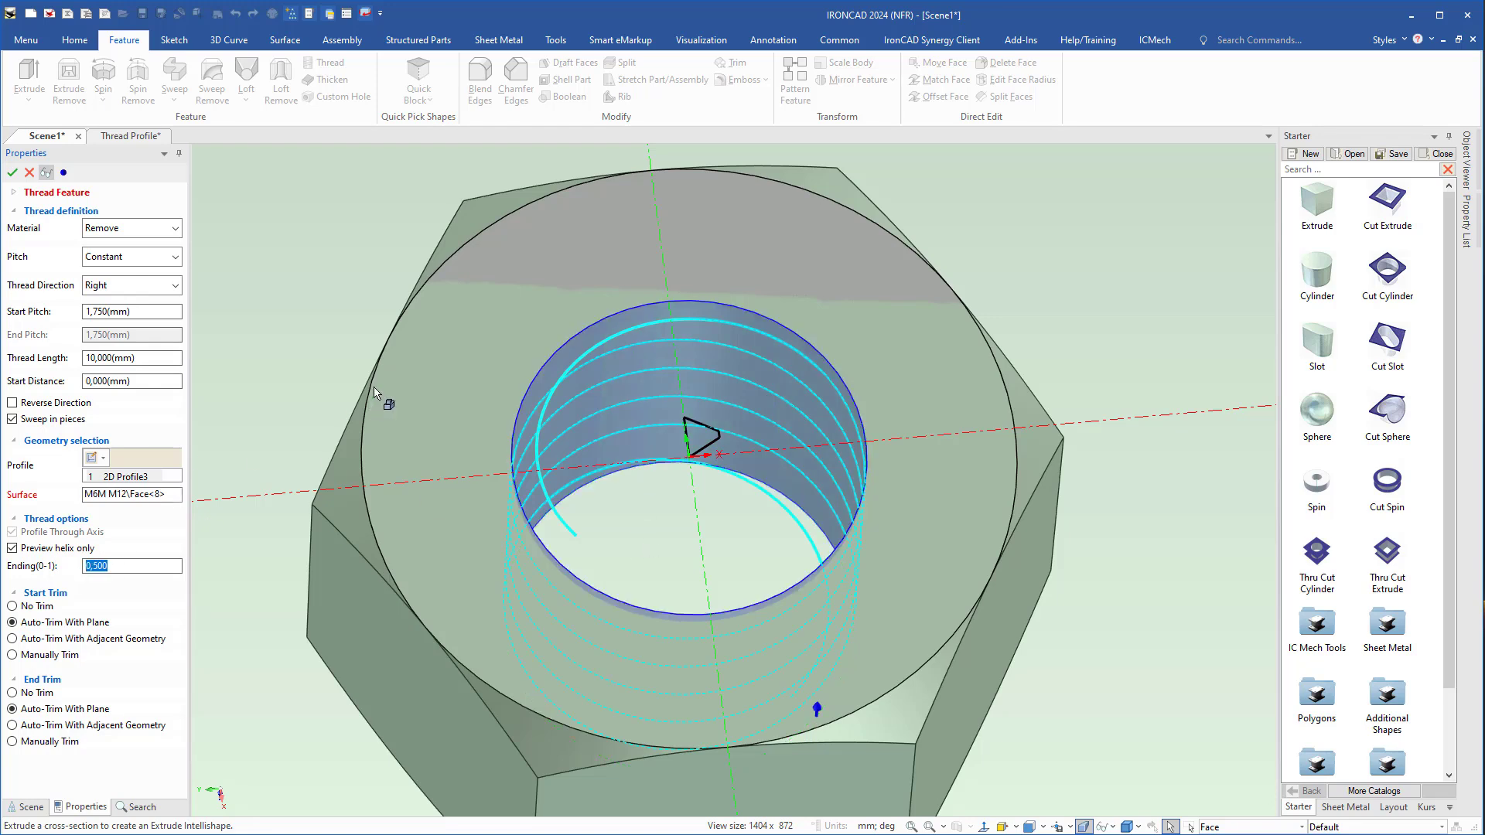
text(0)
click(12, 605)
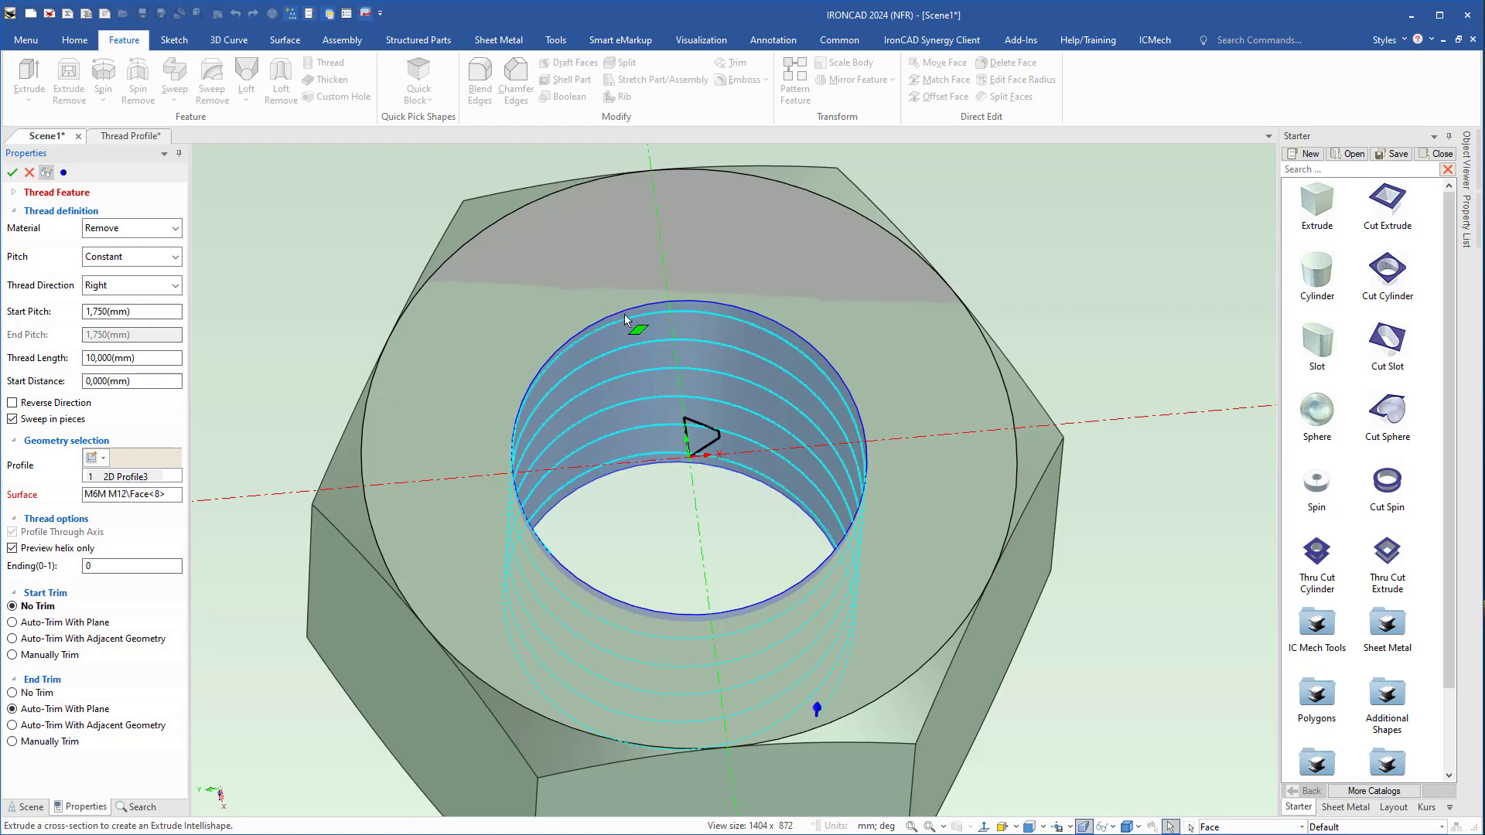
middle_drag(643, 478, 805, 448)
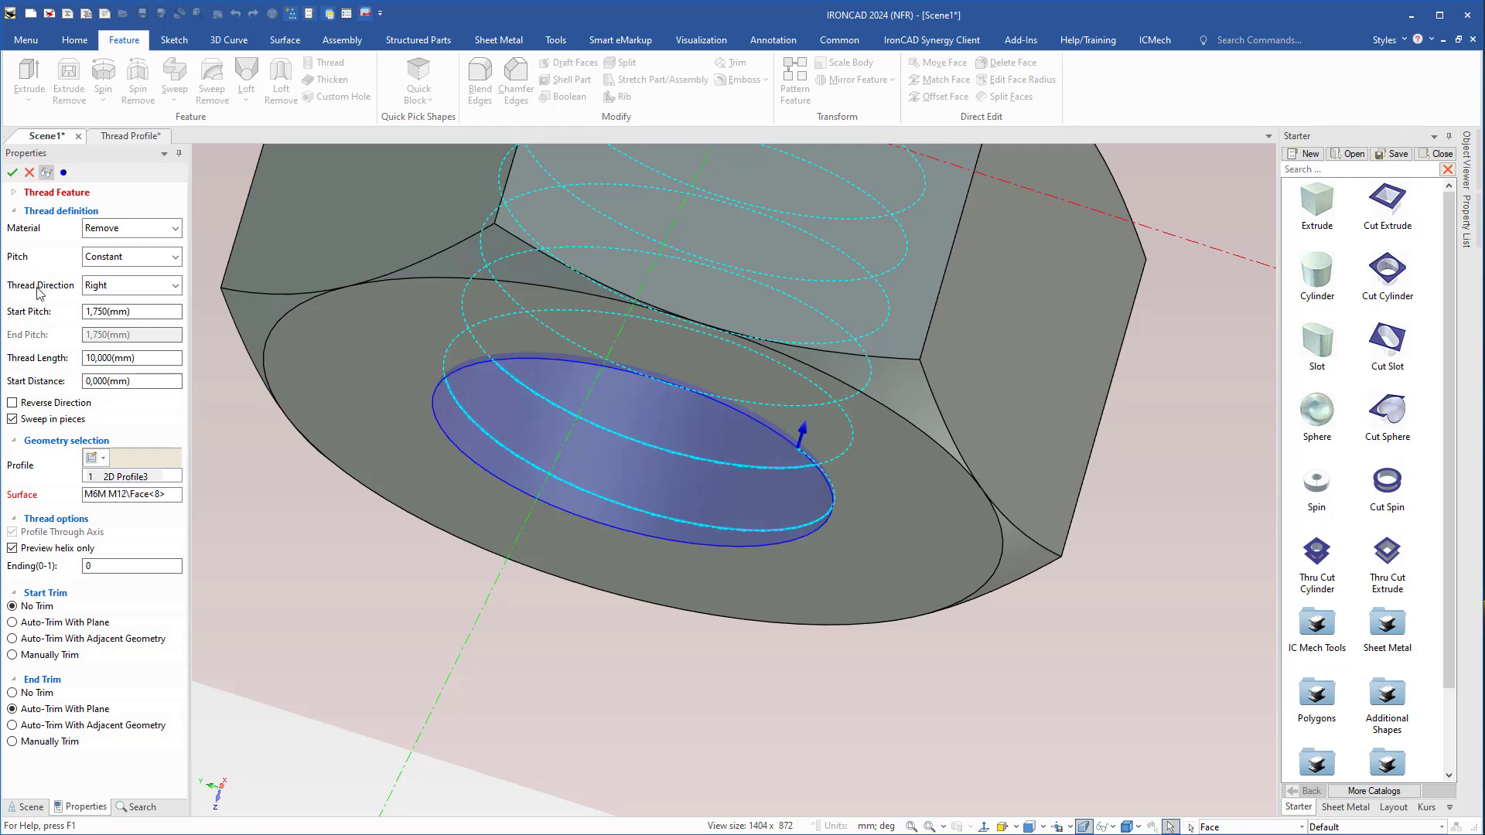
click(56, 381)
text(-2)
key(Tab)
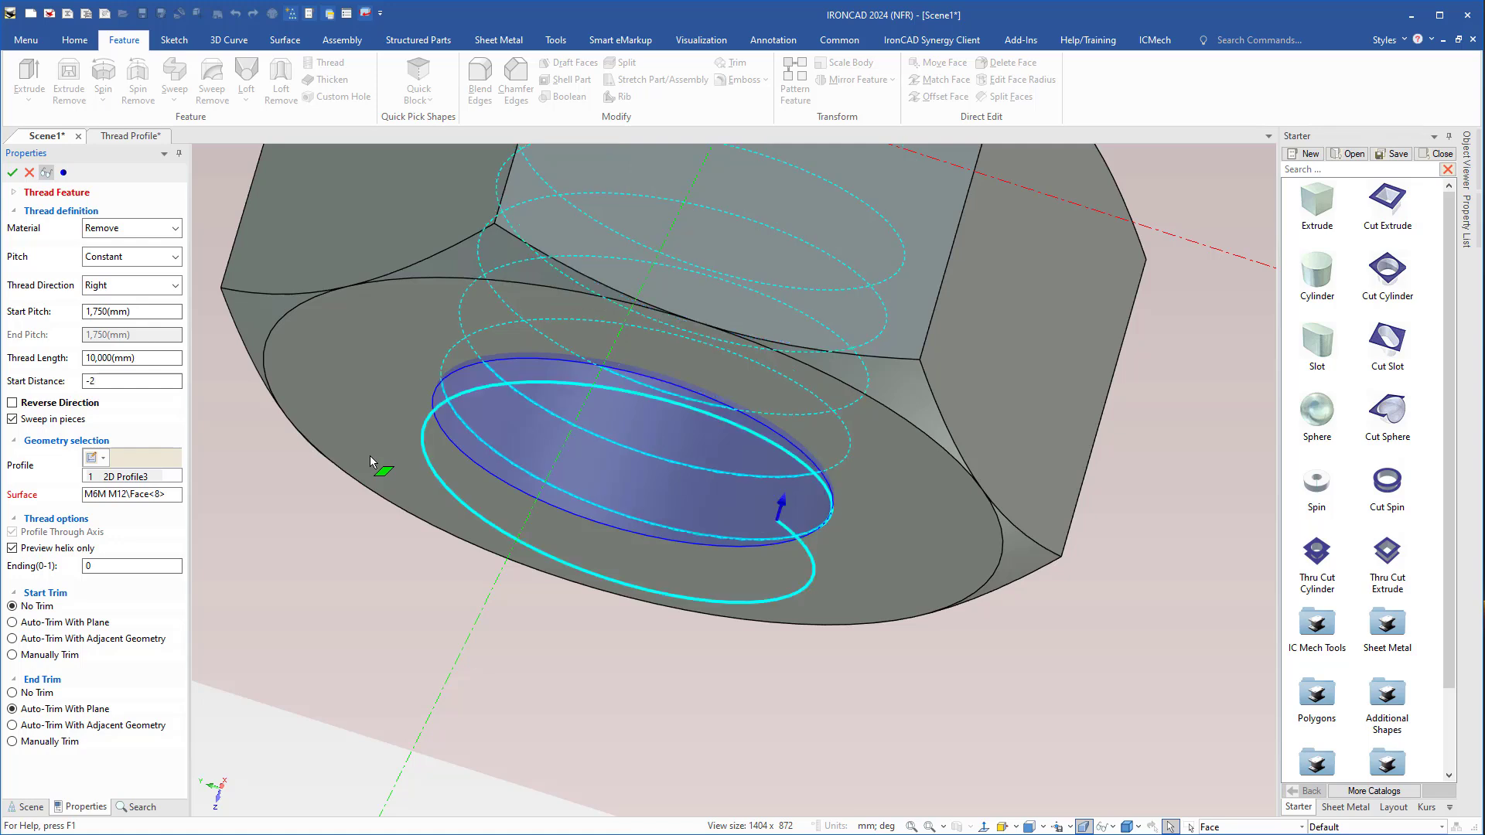
- Set the thread length to 13 mm and create the thread in the nut
middle_drag(689, 299, 575, 720)
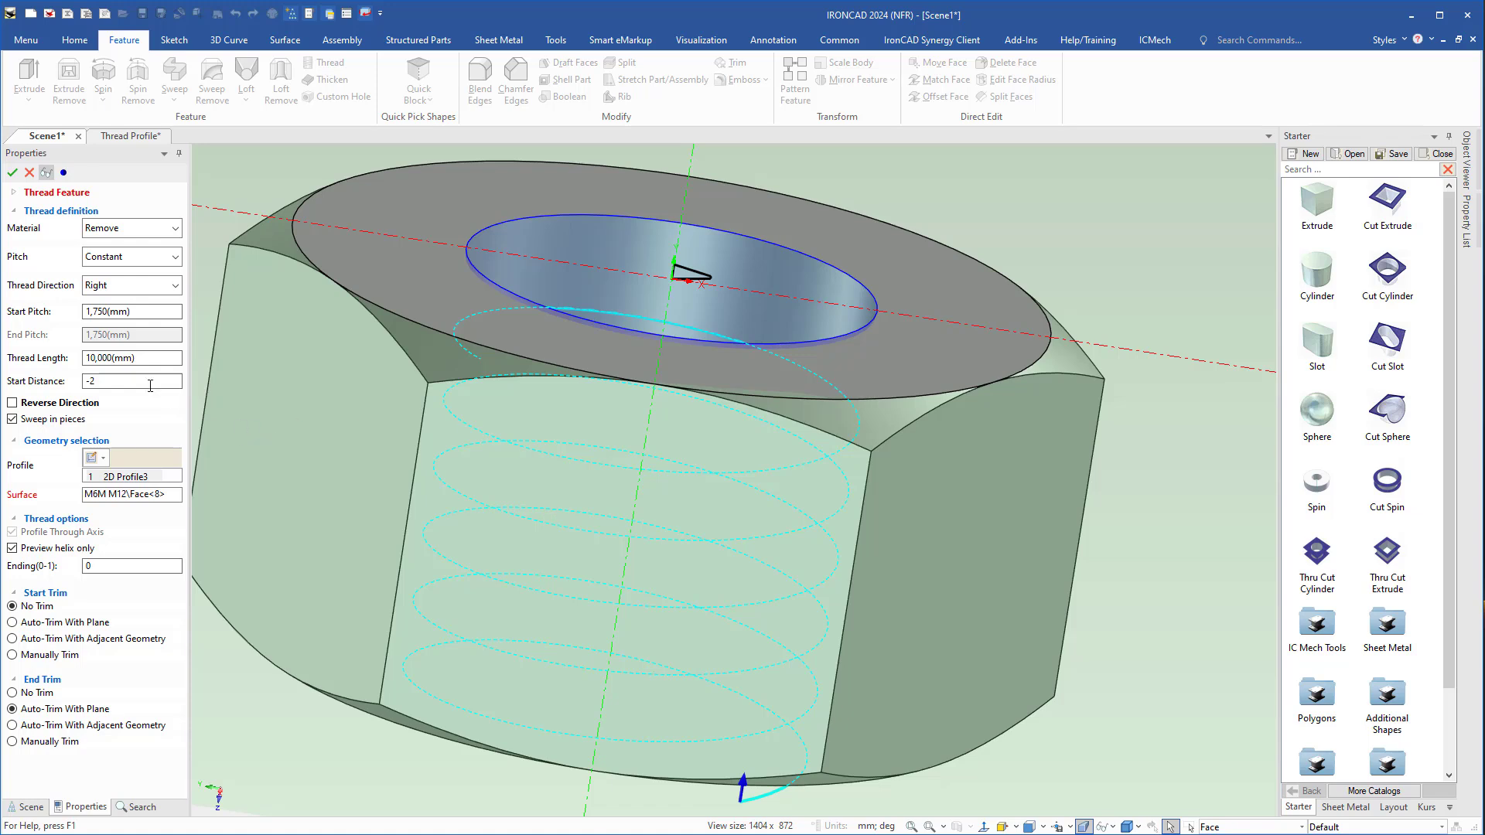
click(56, 358)
text(13)
key(Tab)
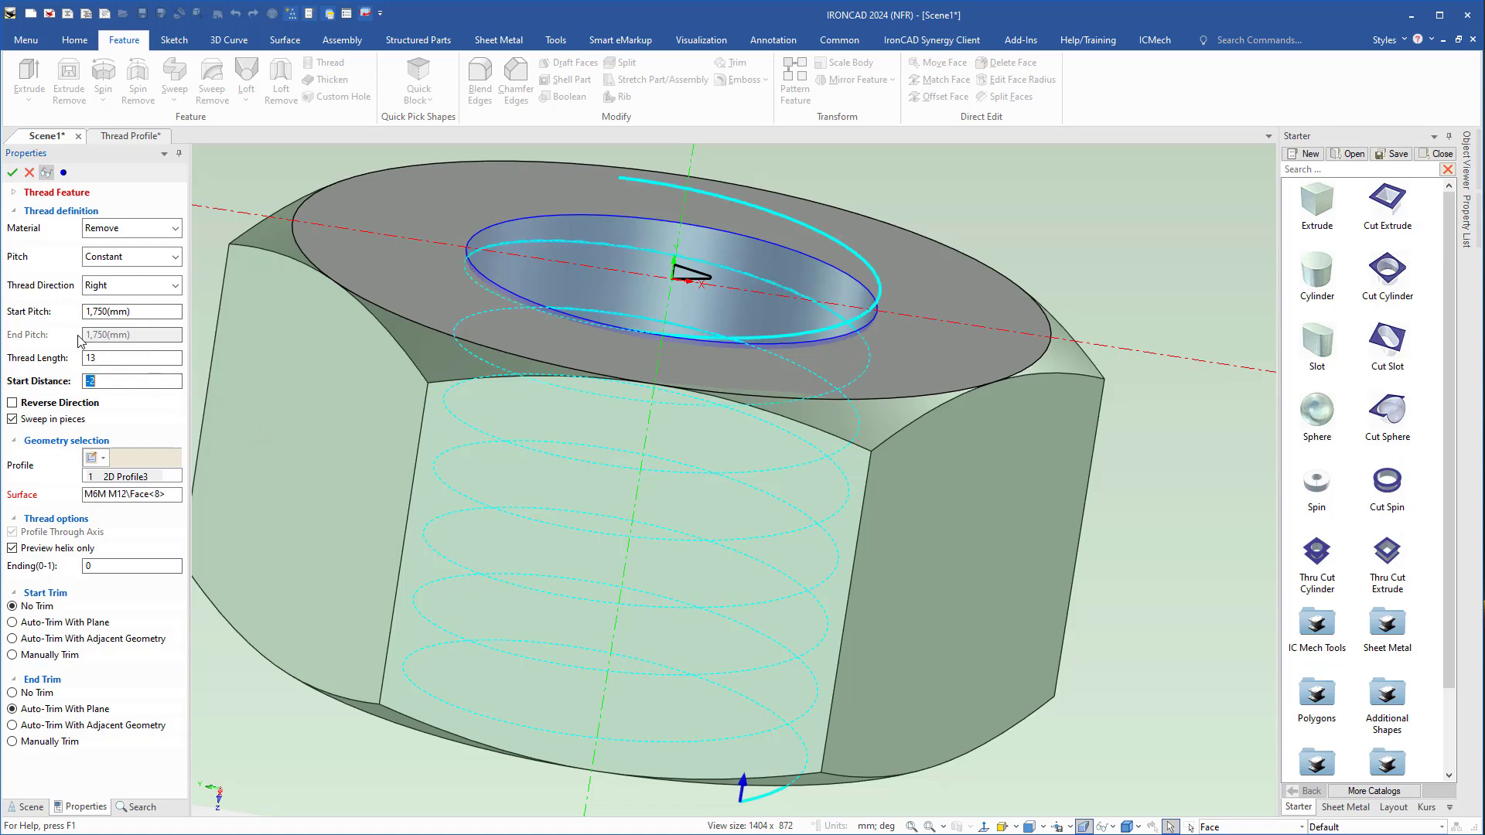
mouse_move(656, 406)
middle_down()
mouse_move(666, 375)
mouse_move(646, 393)
middle_up()
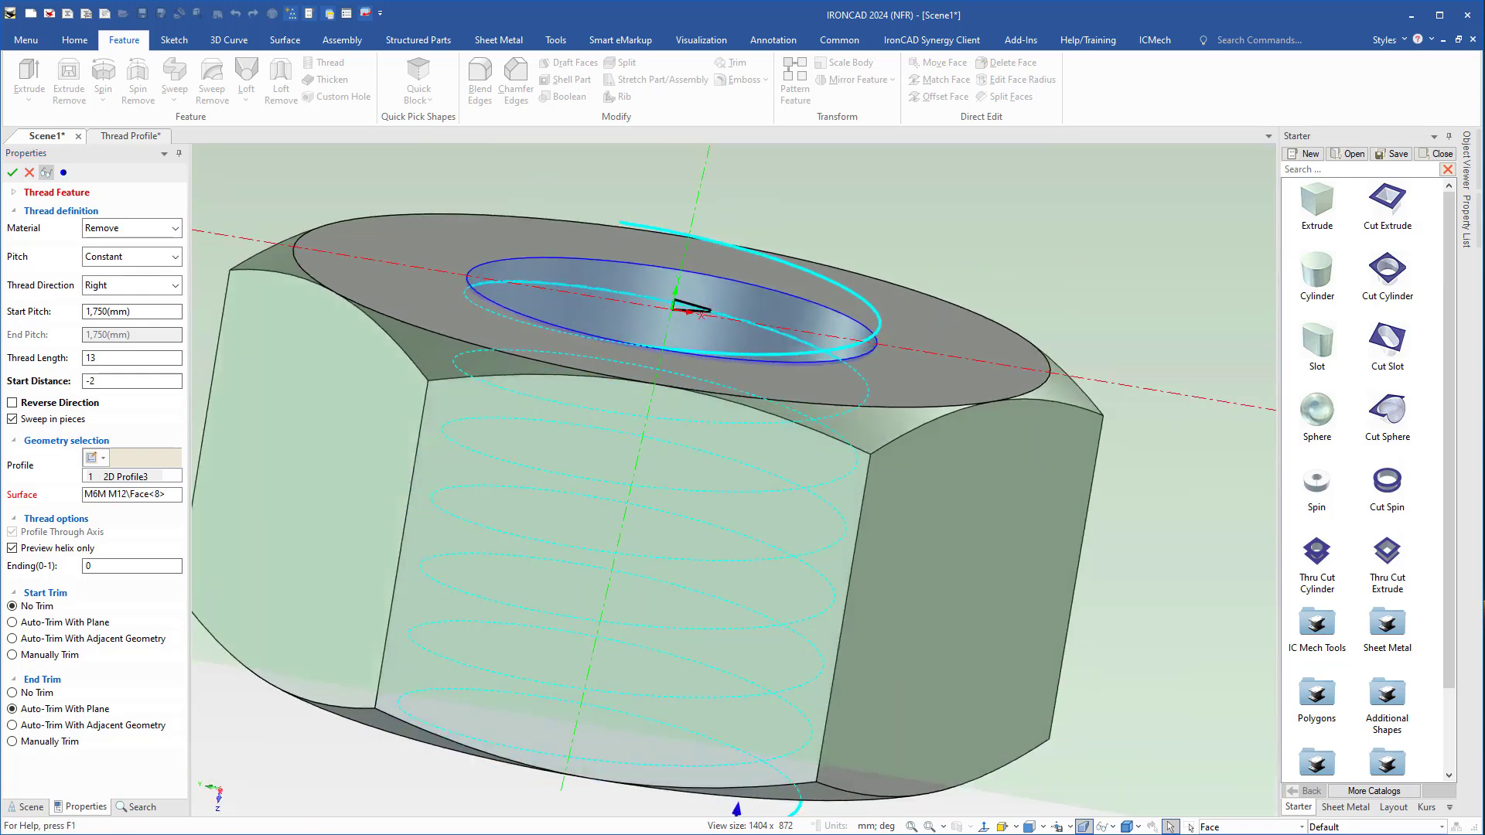
click(11, 173)
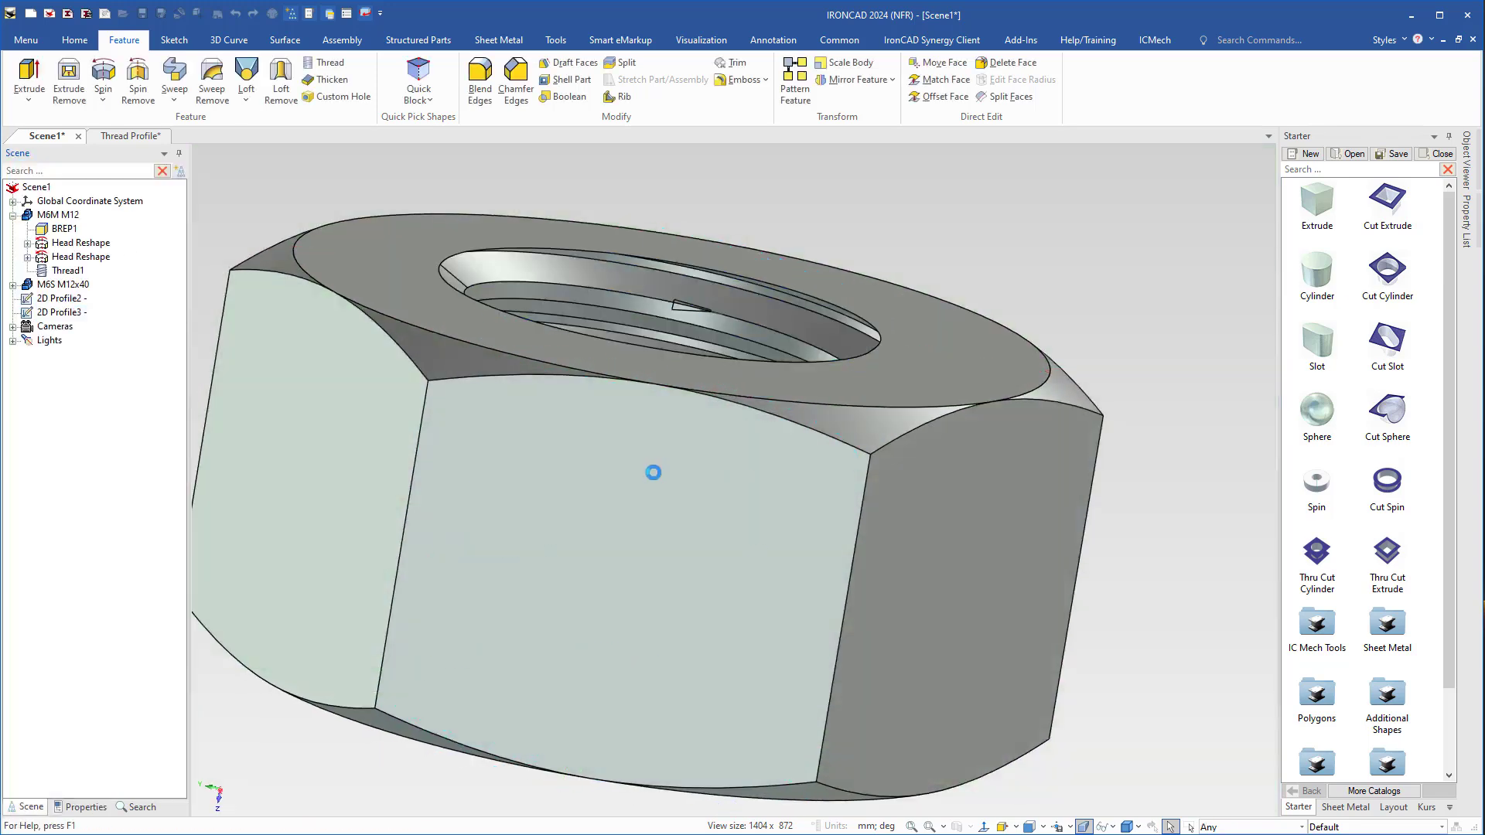
- Examine the cut thread inside the nut's hole up close, along with the nut beside the bolt
middle_drag(650, 488, 650, 532)
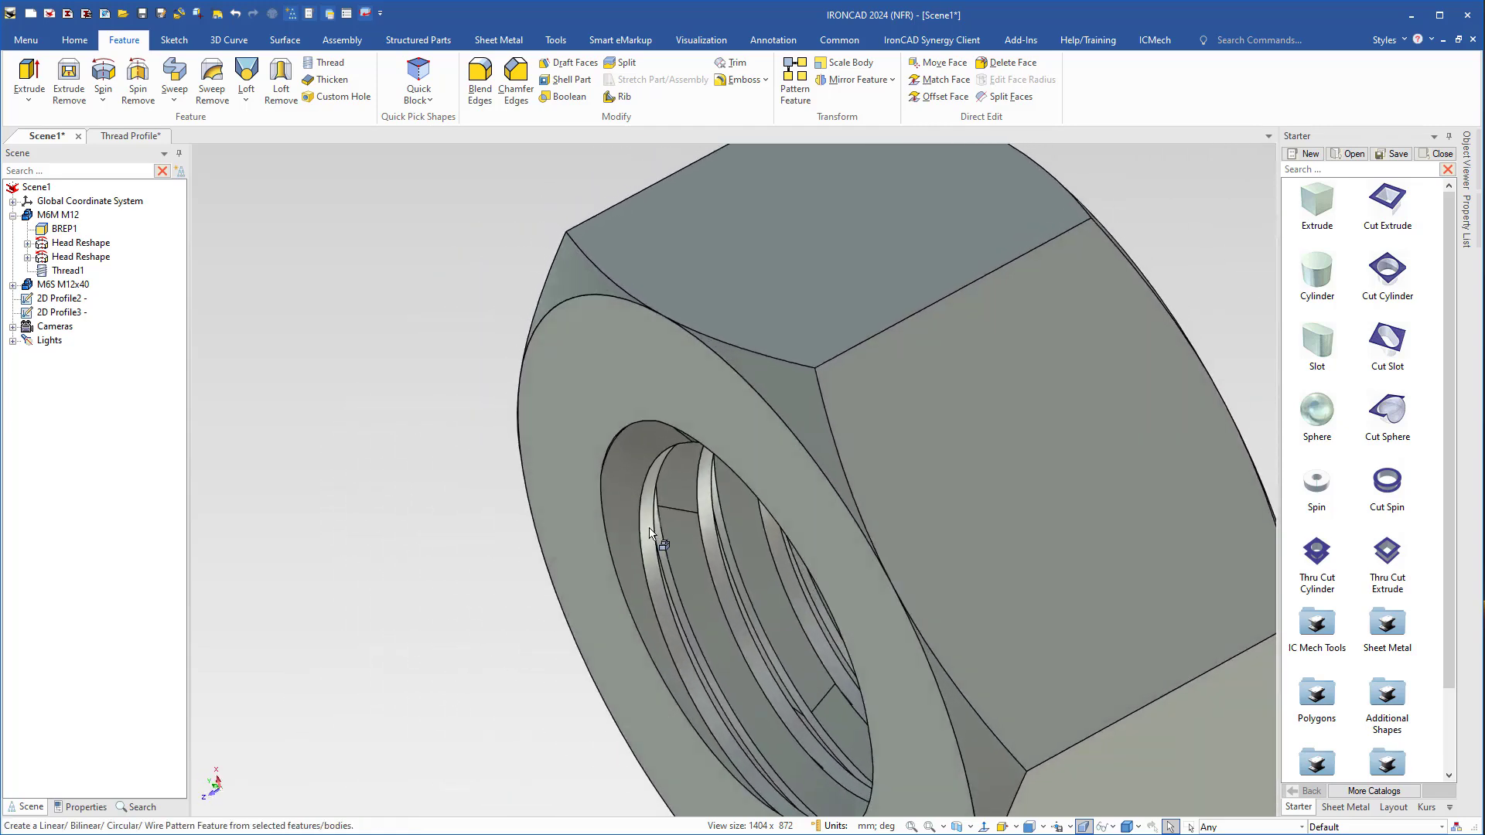
scroll(680, 541, up, 5)
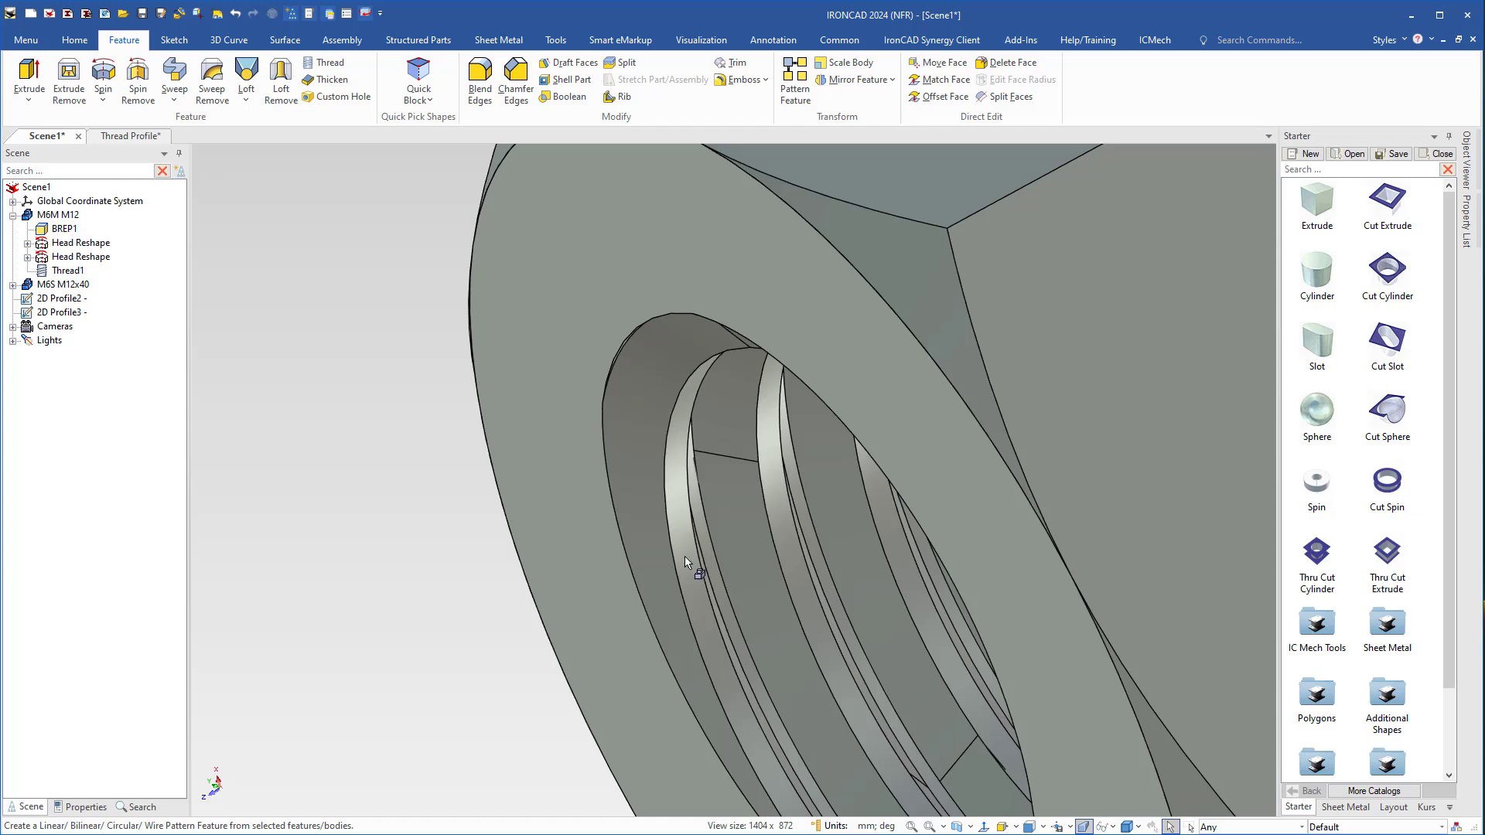
middle_drag(676, 576, 725, 570)
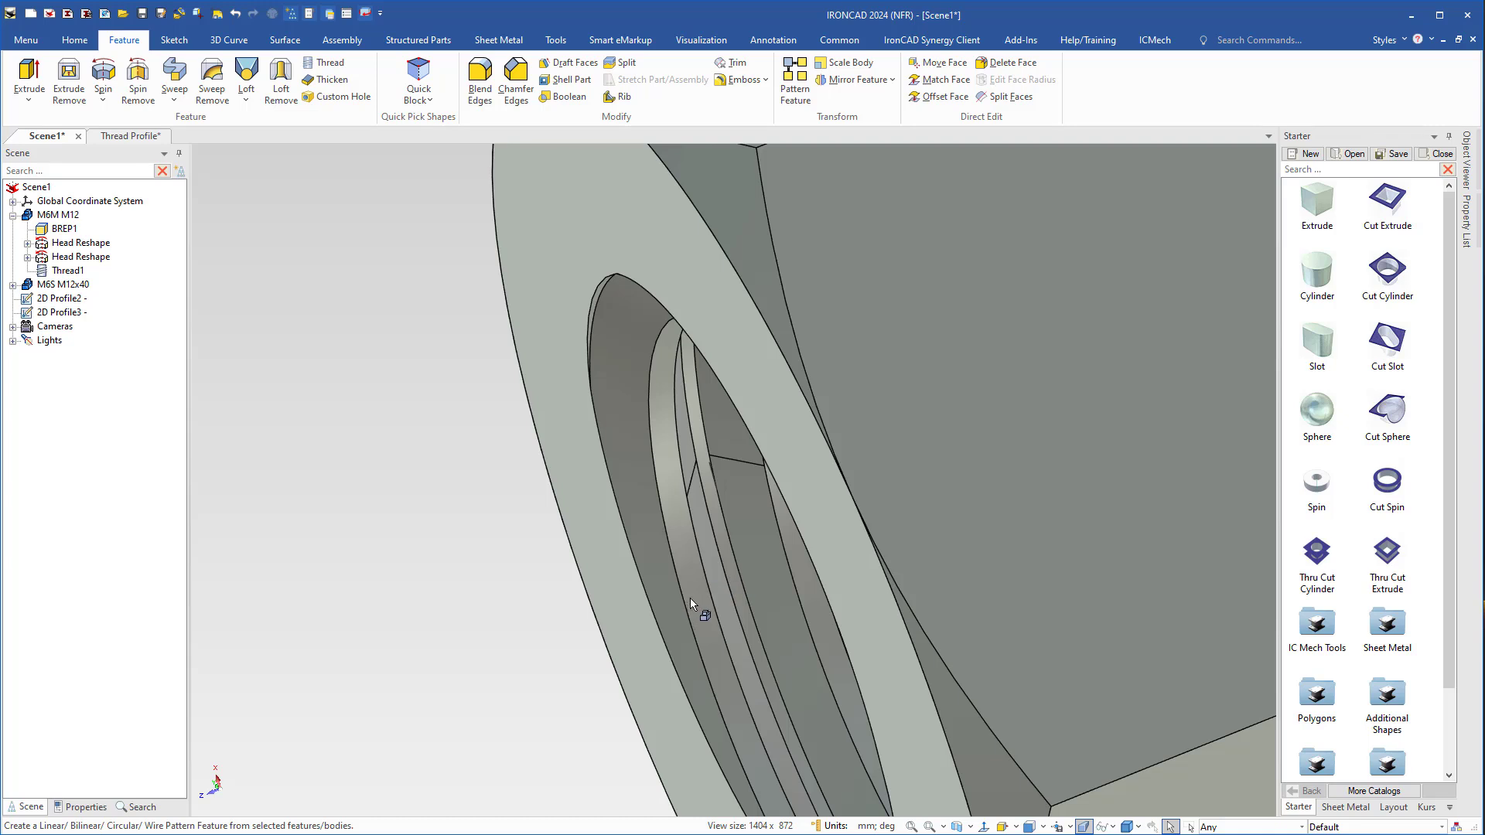
scroll(692, 600, down, 5)
middle_drag(807, 545, 962, 439)
scroll(759, 554, down, 5)
middle_drag(682, 586, 696, 456)
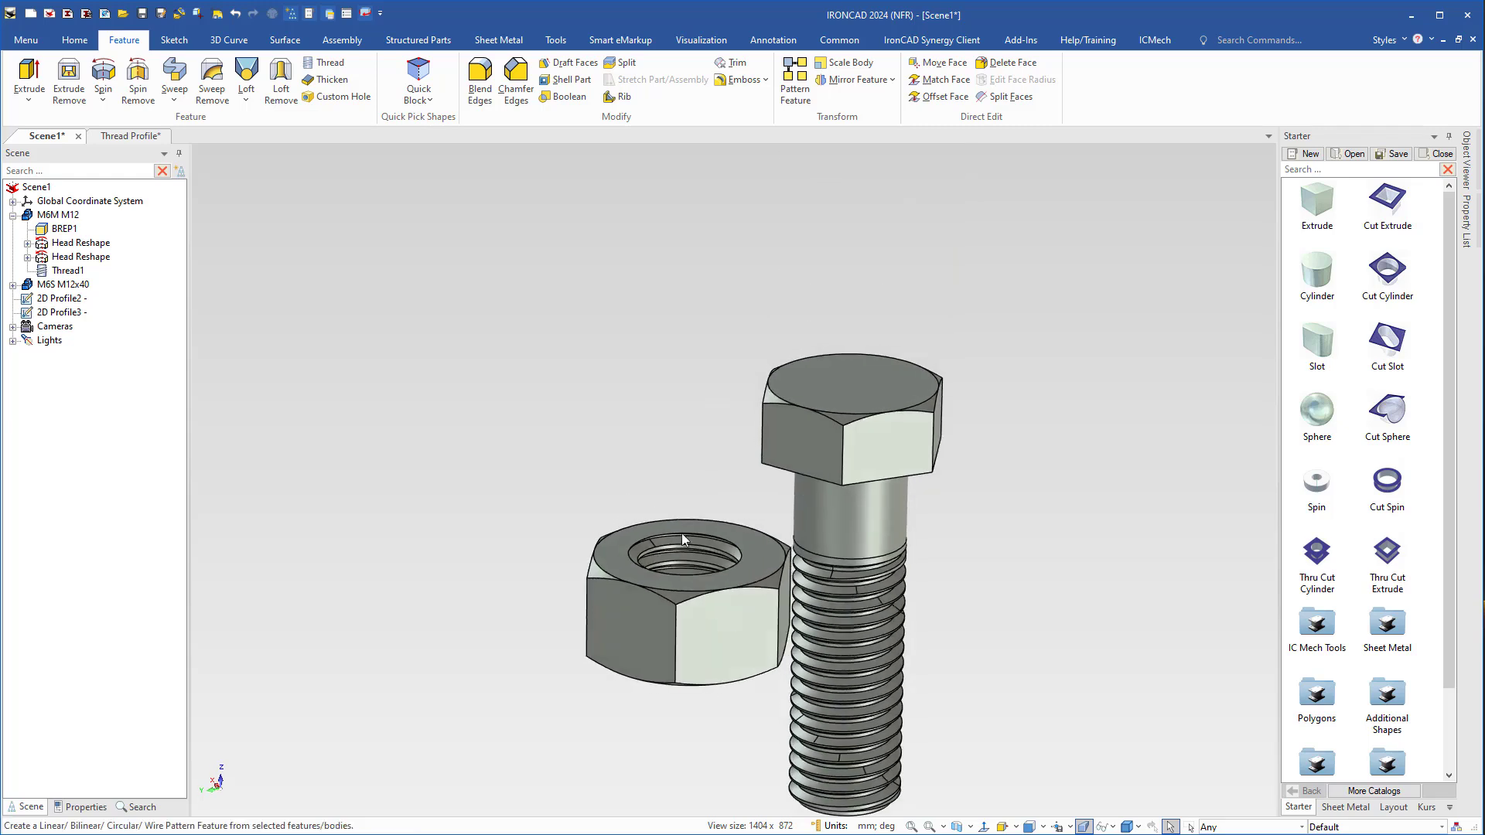
- Centre the nut on the bolt's shank with the TriBall and slide it about 23 mm along the axis onto the thread
click(686, 607)
key(F10)
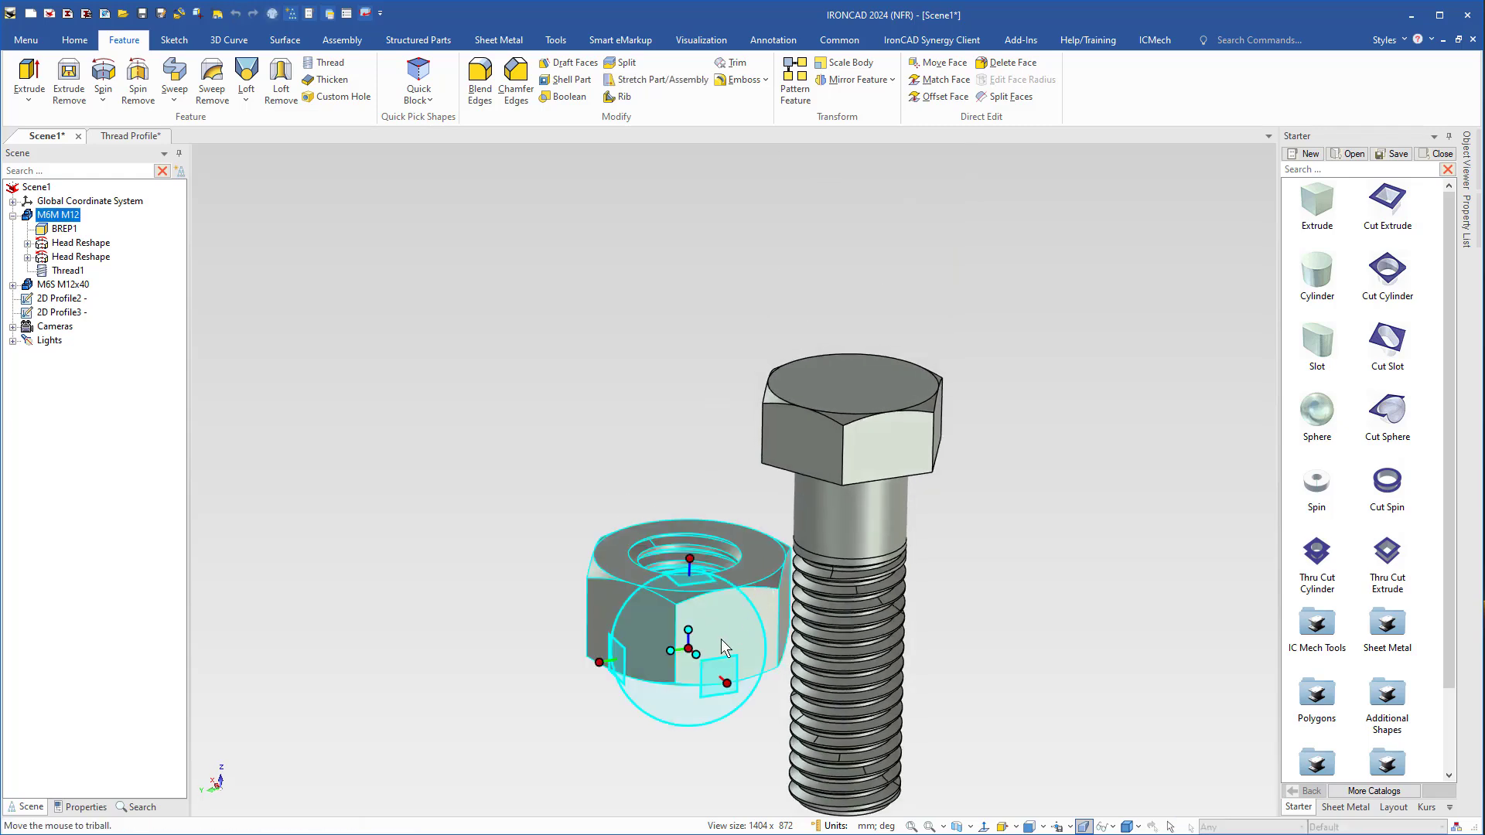
right_click(689, 581)
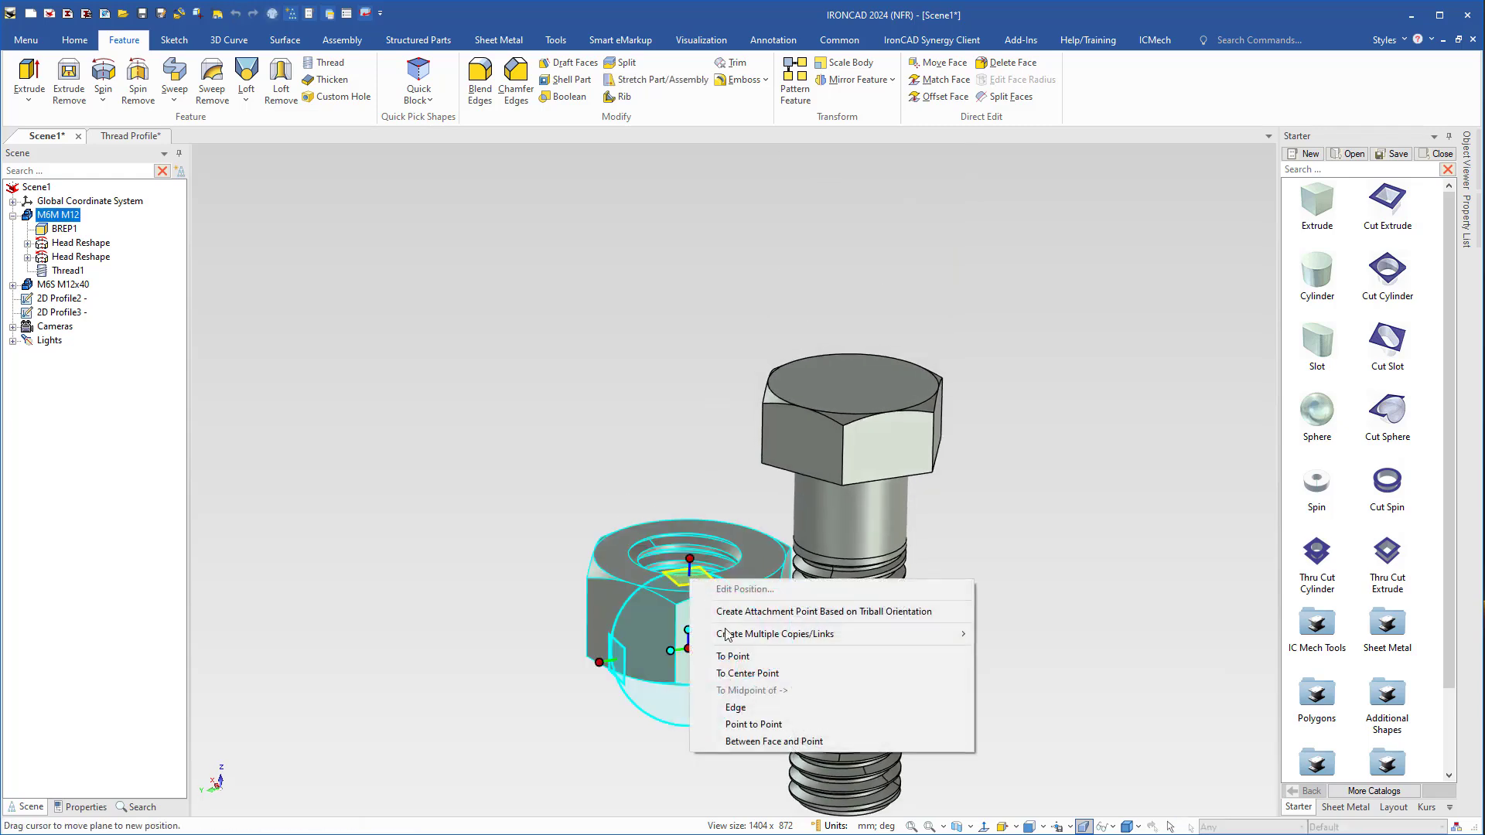
click(749, 673)
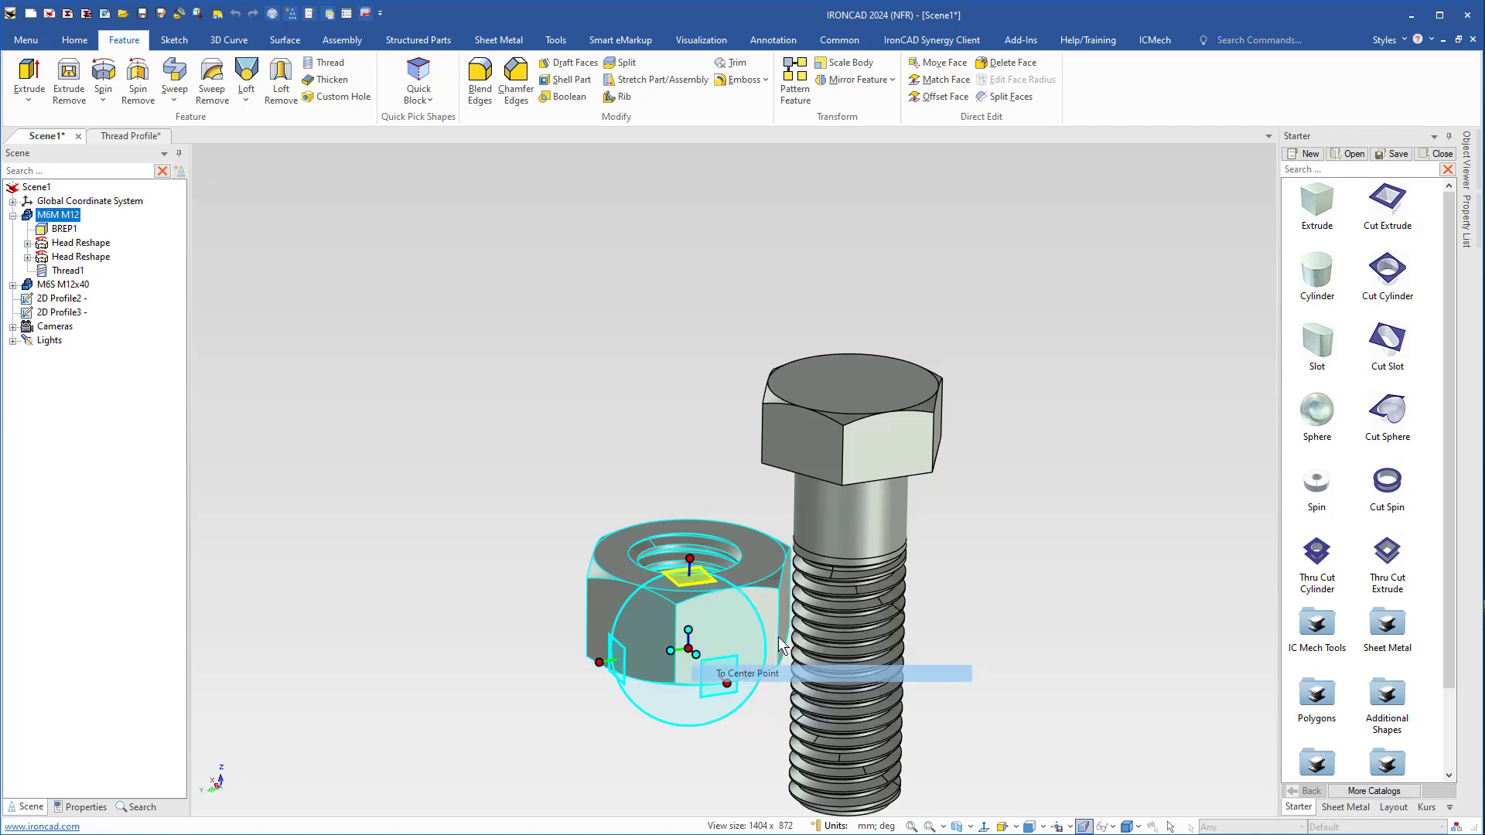
click(838, 529)
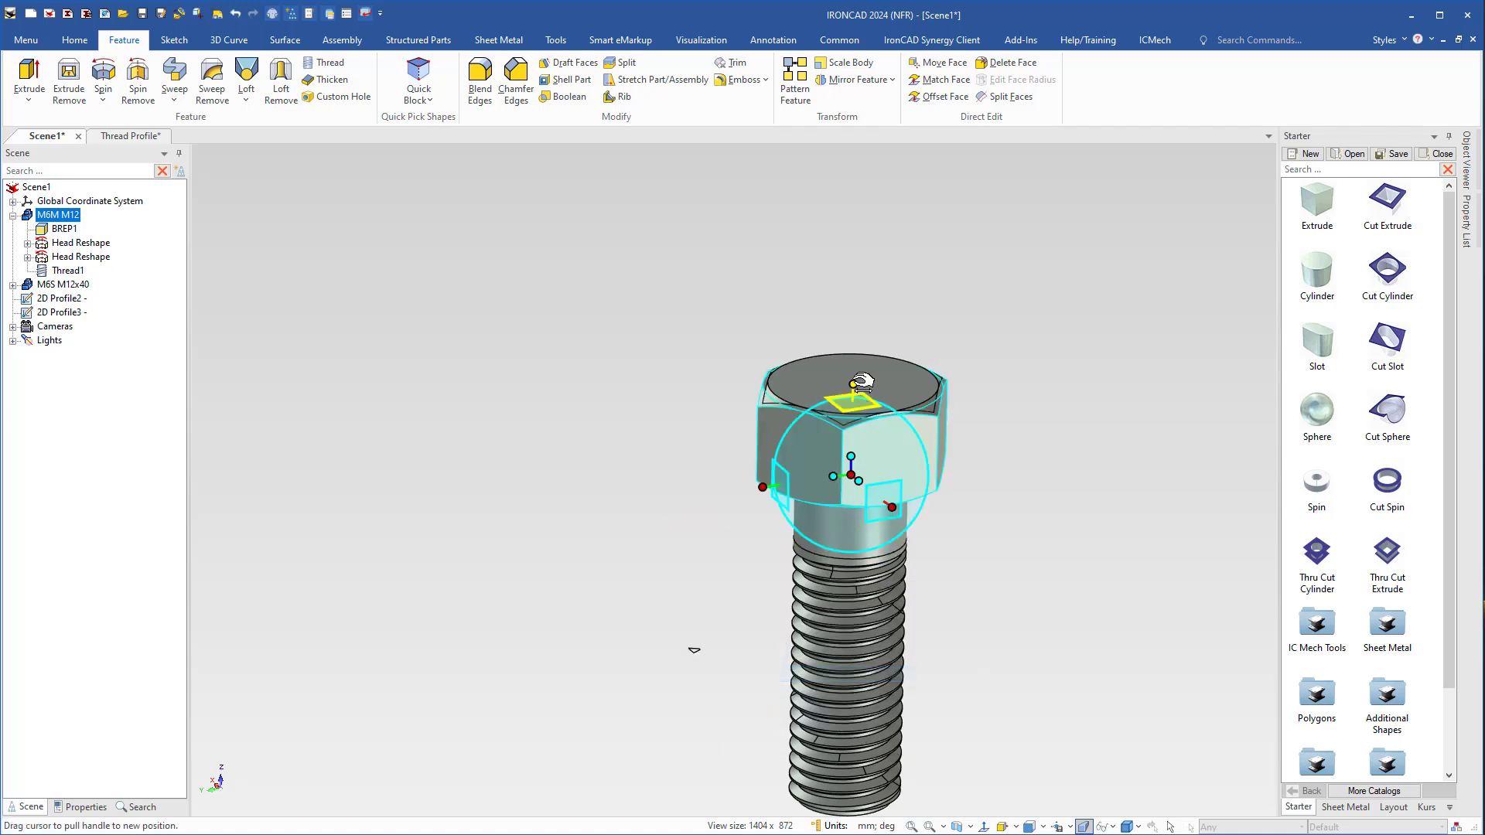
drag(860, 382, 849, 568)
drag(848, 584, 848, 585)
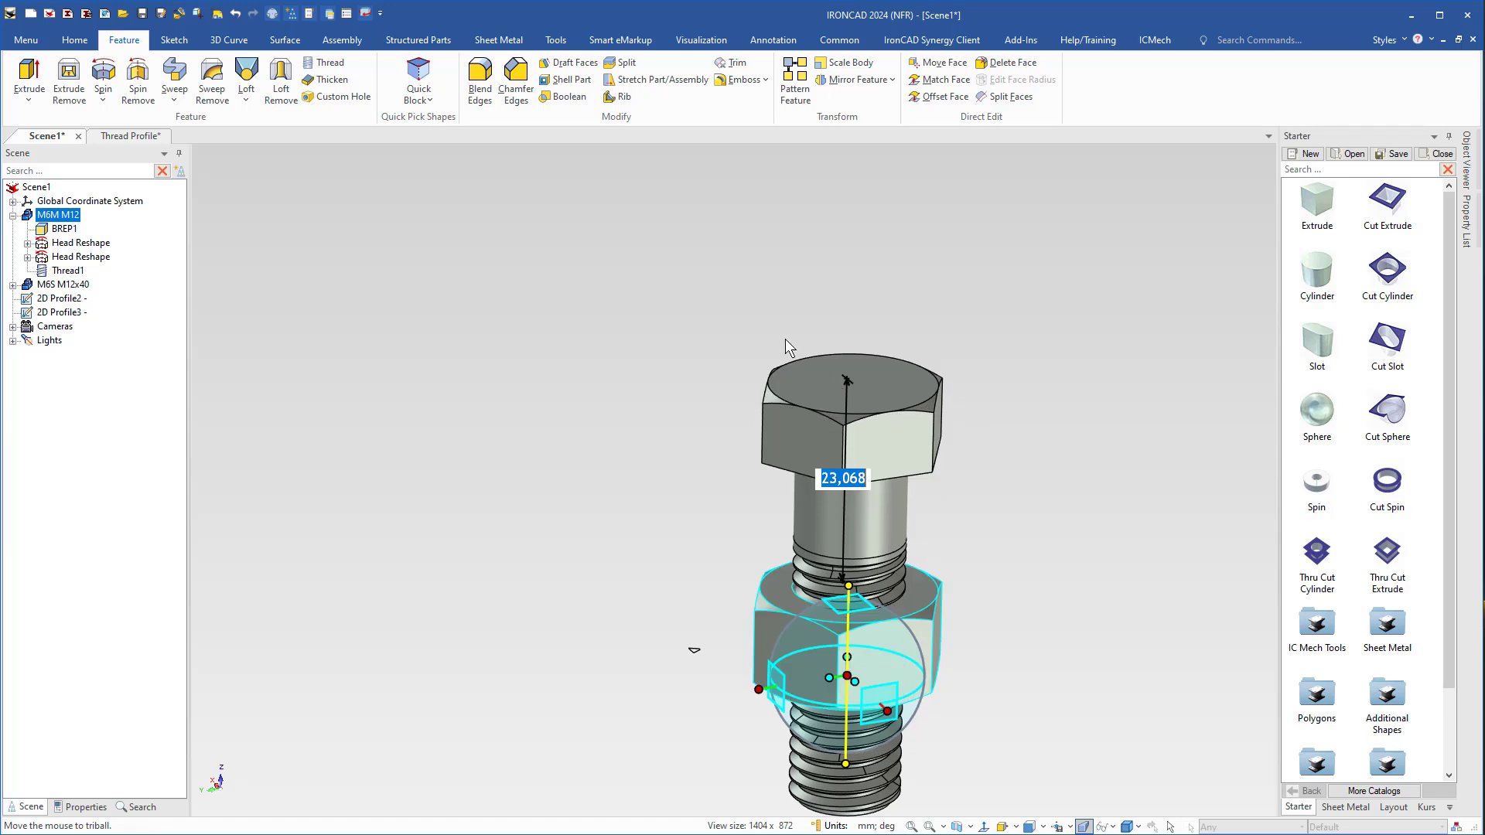
- Make the nut transparent to show how its thread meets the bolt's thread
middle_drag(786, 339, 997, 249)
middle_drag(729, 758, 499, 591)
shift+middle_drag(800, 716, 695, 465)
scroll(745, 467, up, 3)
scroll(744, 467, up, 5)
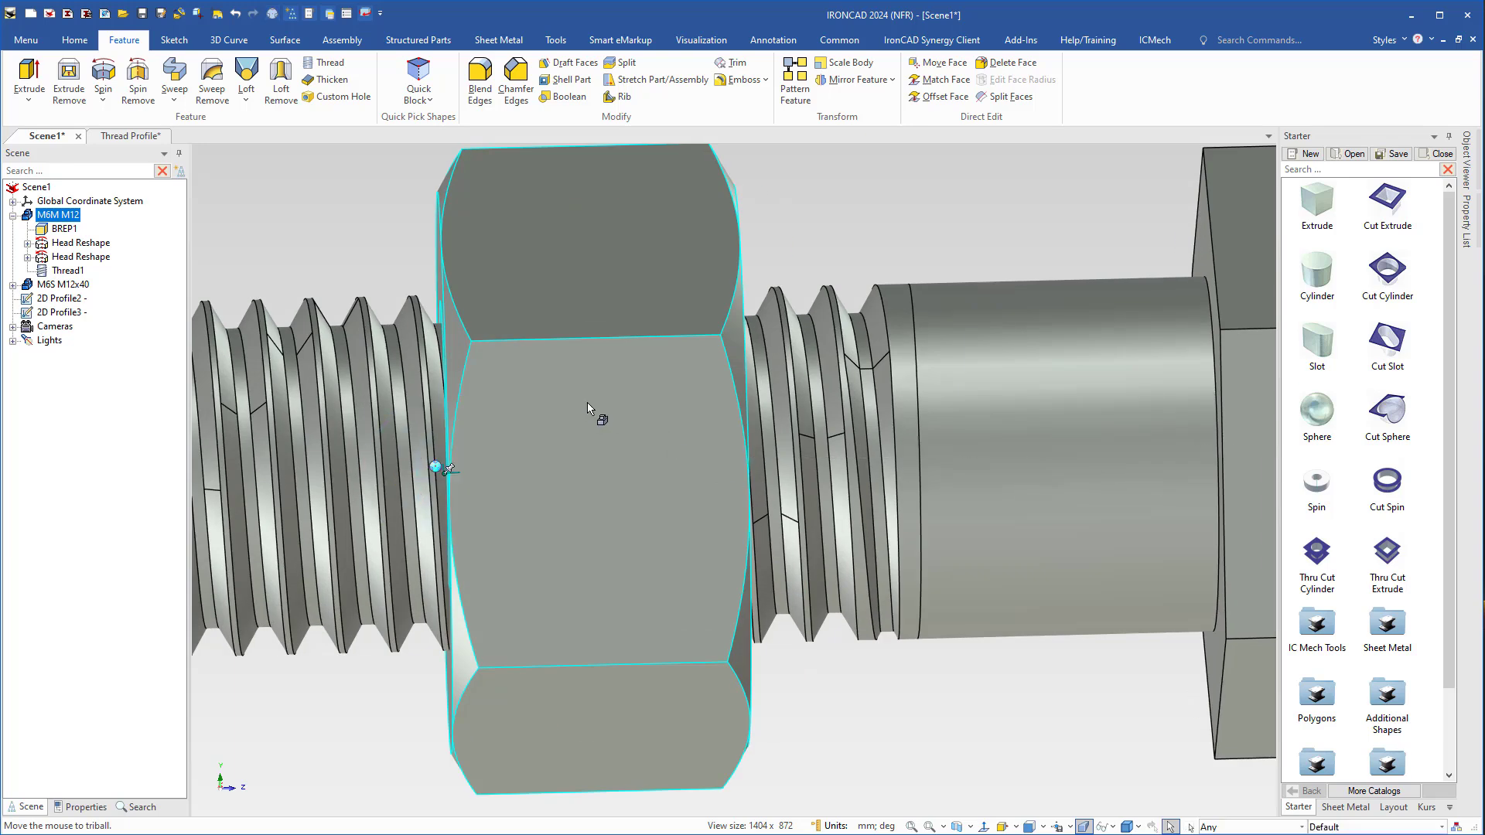
right_click(587, 408)
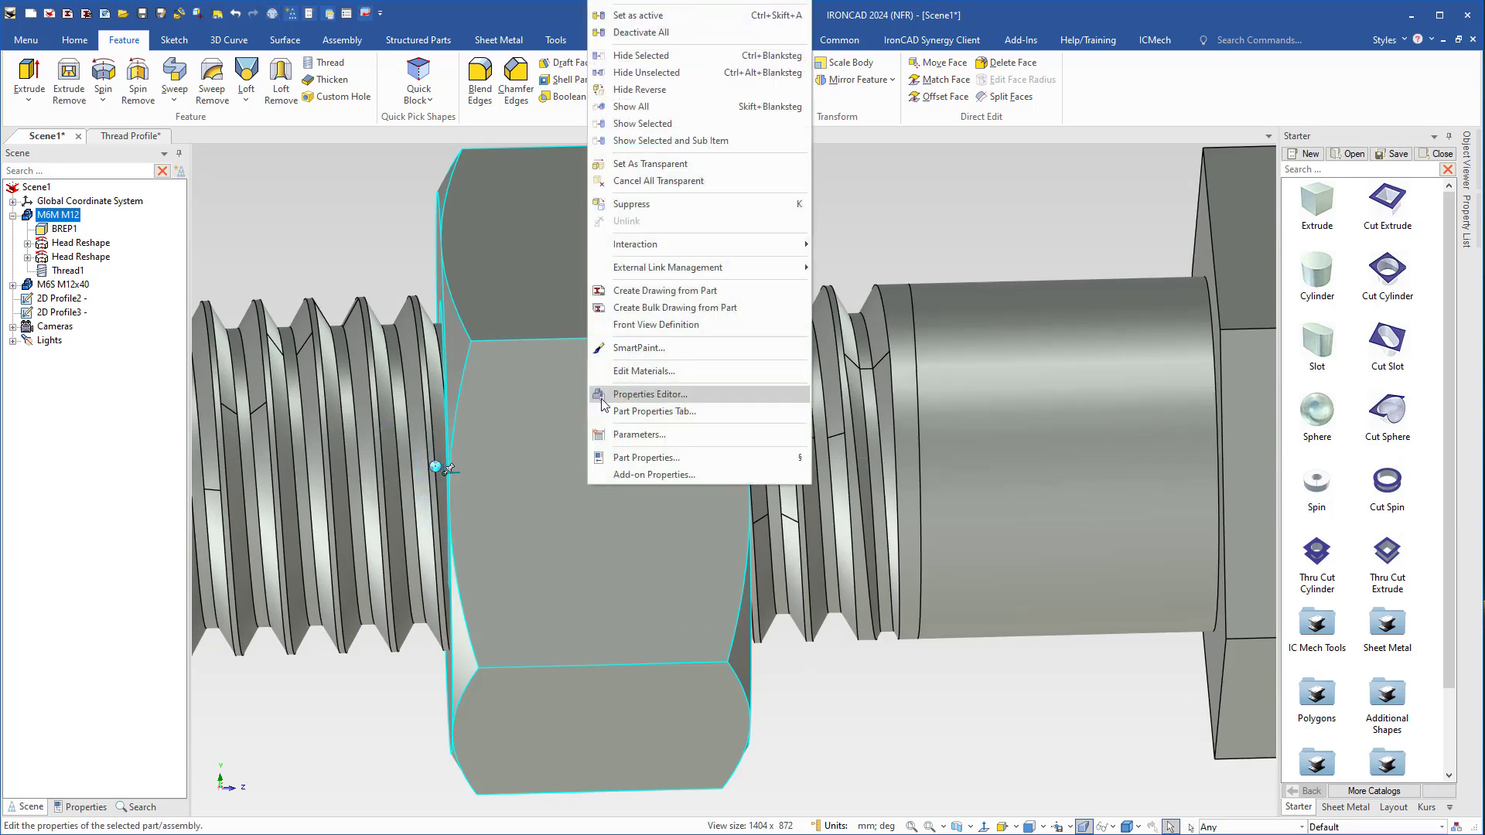
click(638, 166)
middle_drag(513, 477, 539, 430)
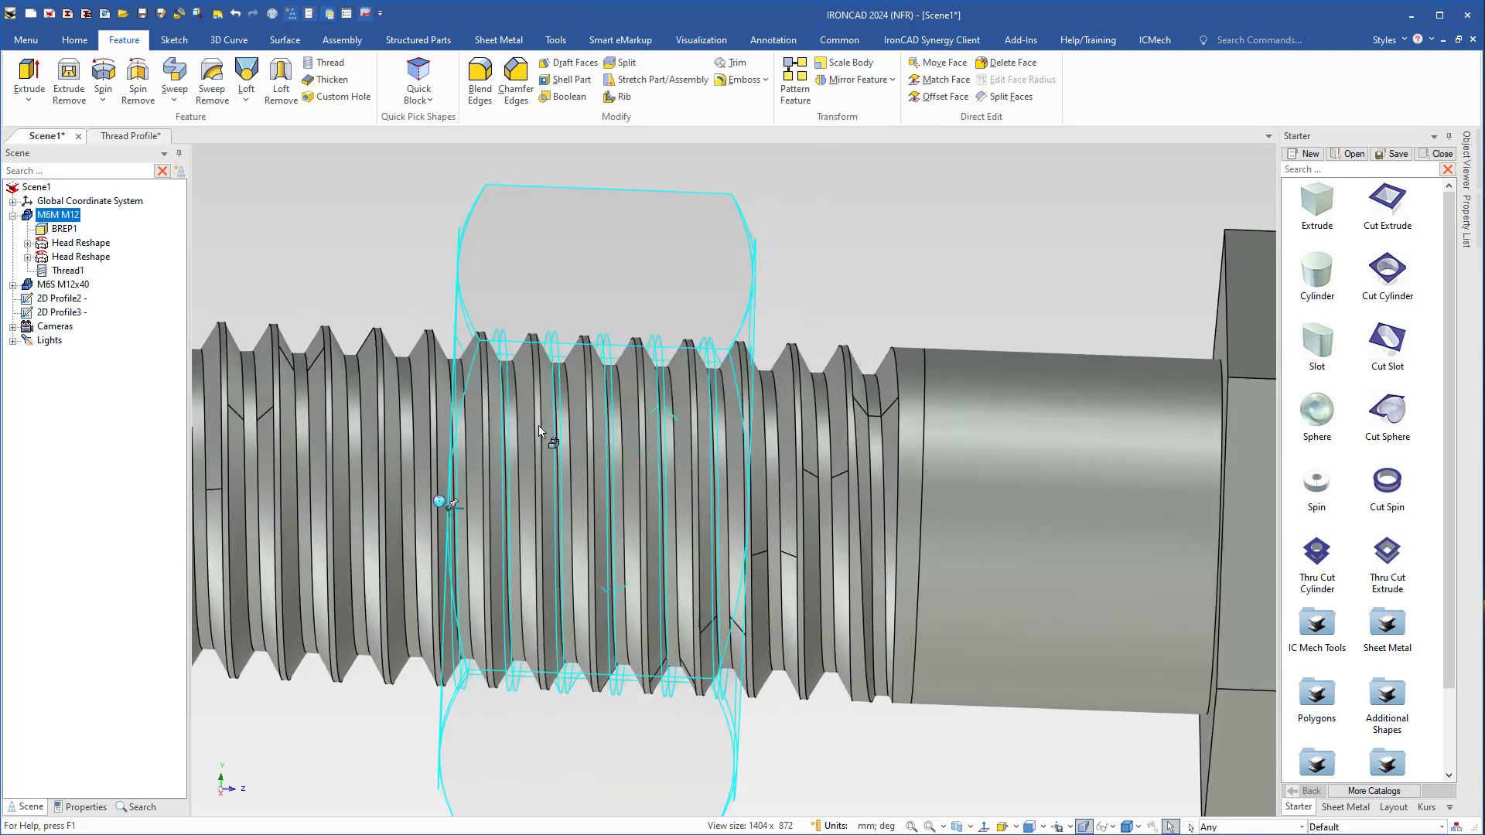
- Slide the nut slightly along the bolt's axis with the TriBall, away from the bolt head, to align the two threads
key(F10)
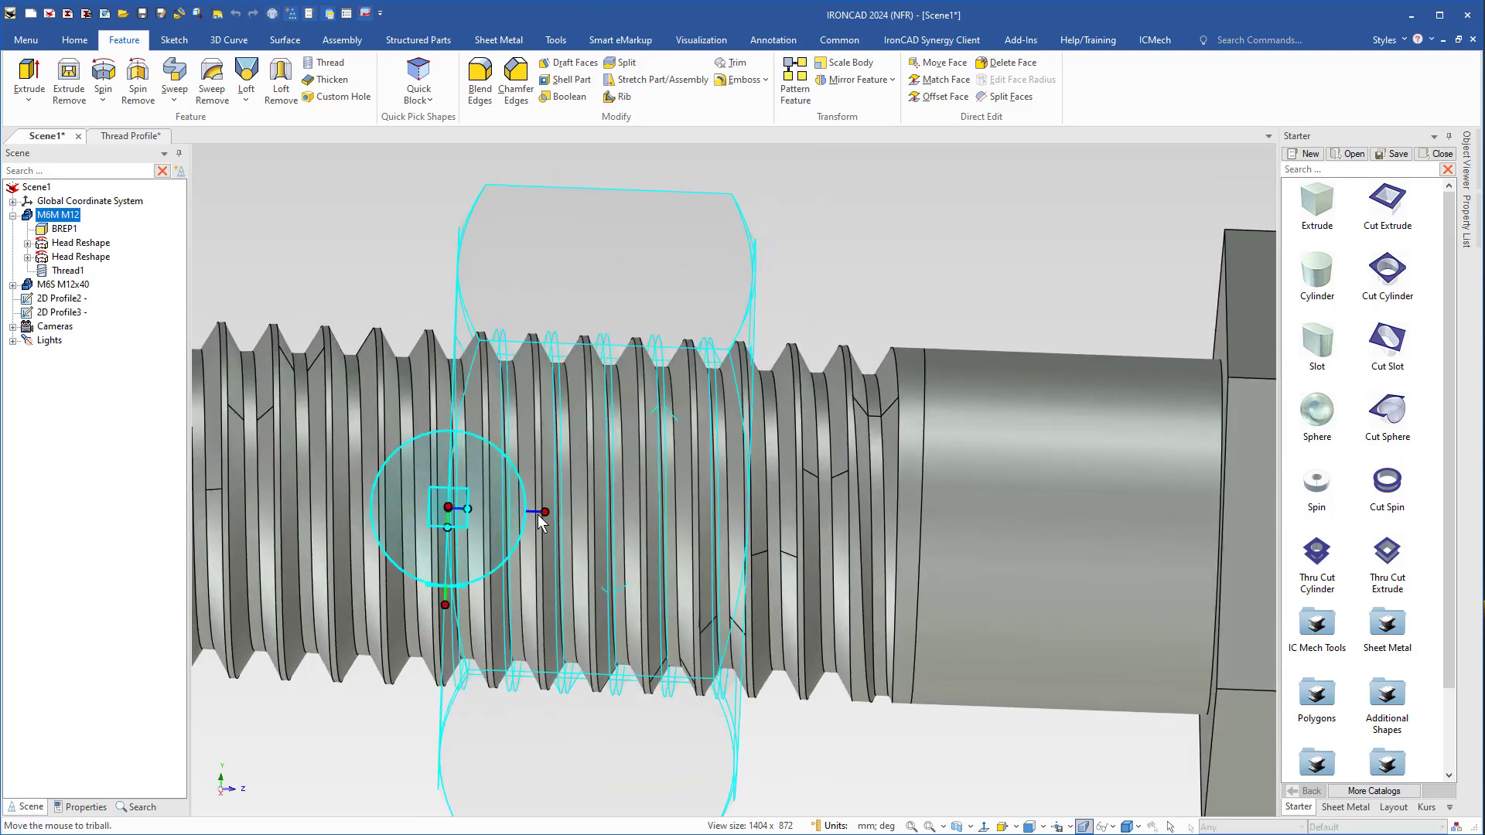
drag(545, 512, 530, 513)
key(F10)
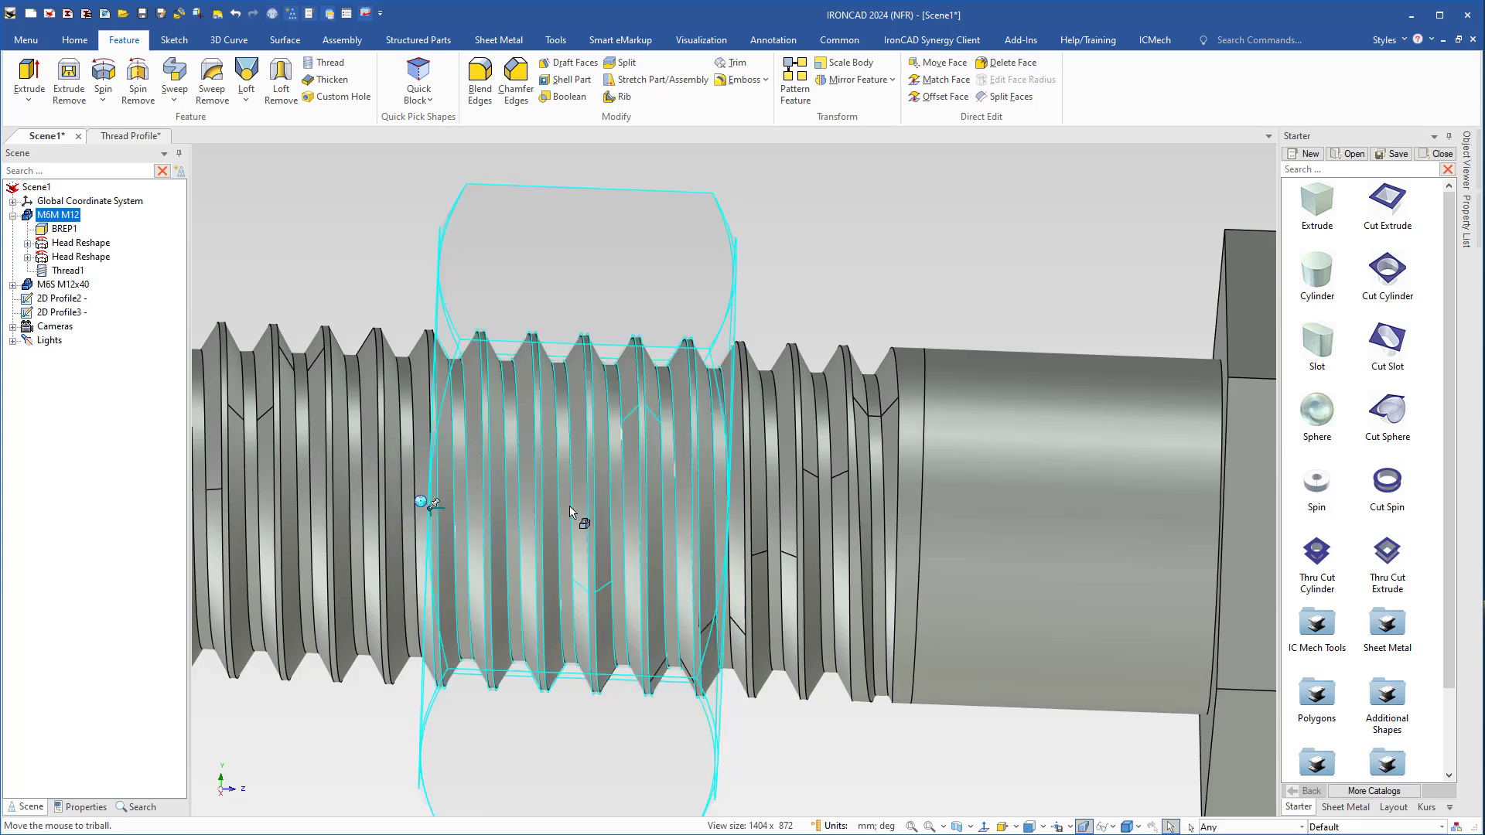
- Cancel the transparency on the M6M M12 nut so it displays as solid on the bolt's thread
middle_drag(572, 510, 587, 469)
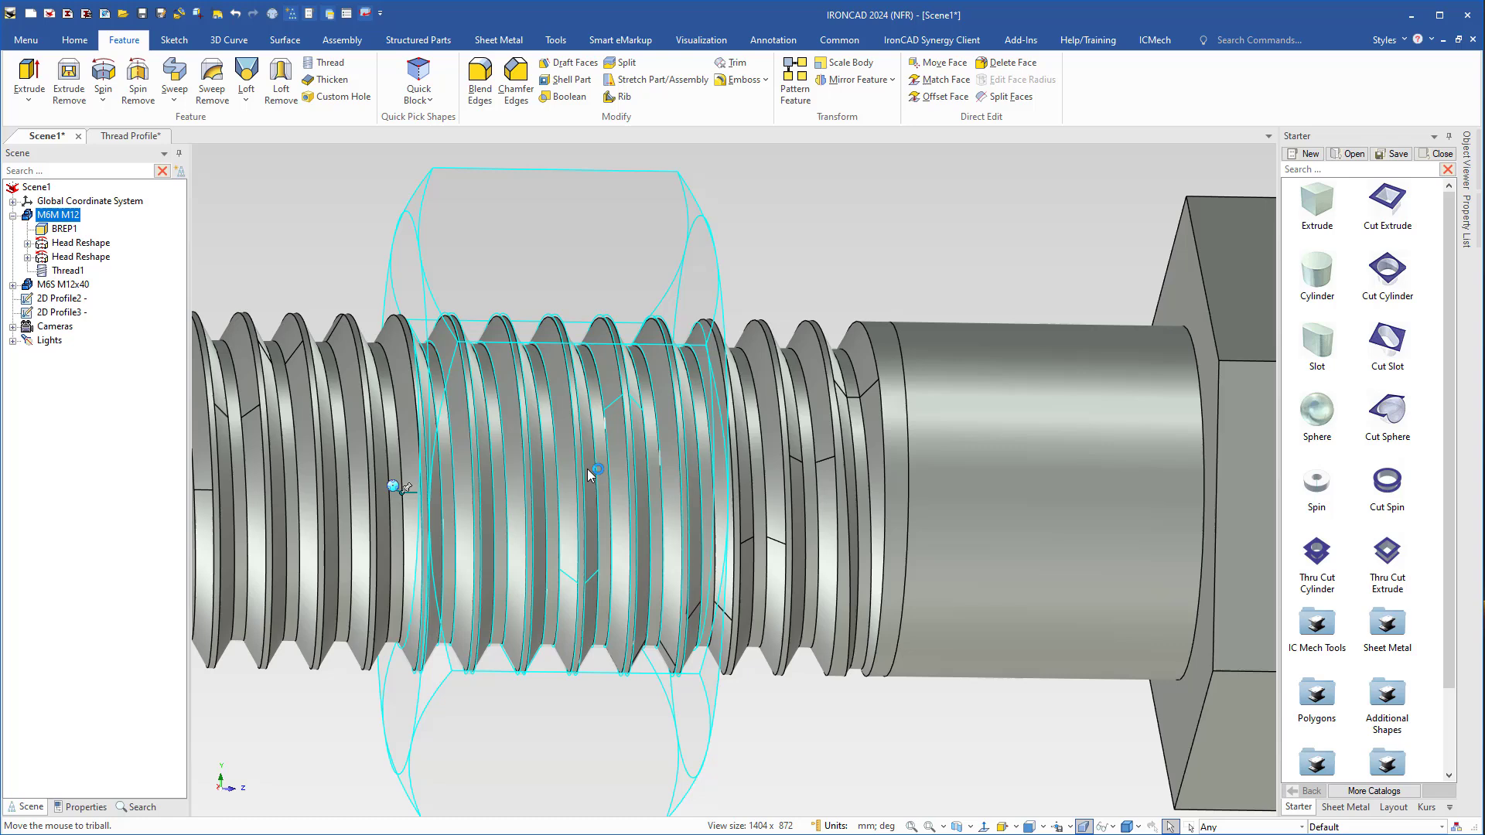
right_click(717, 309)
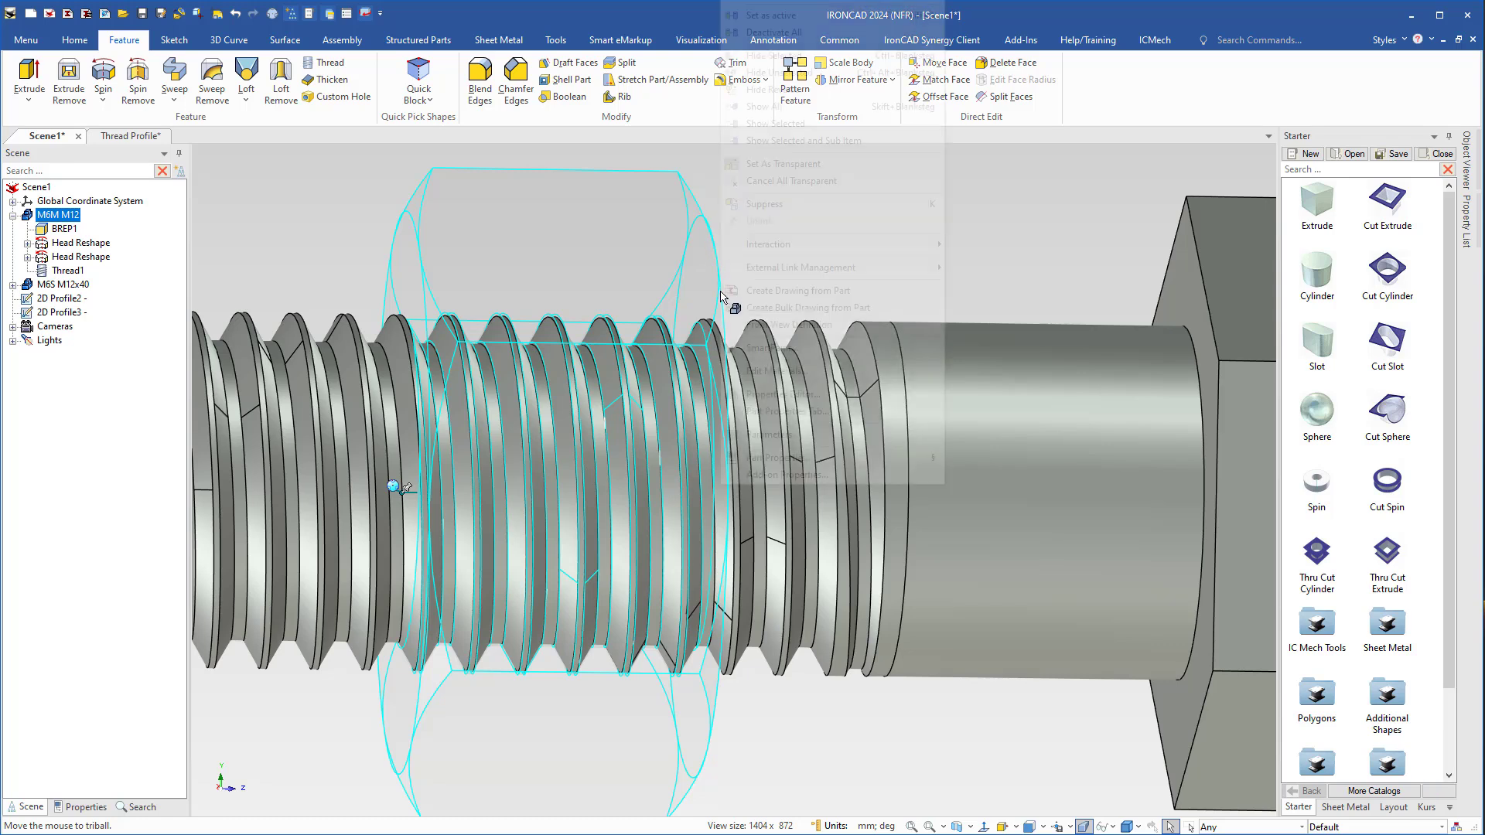
click(727, 526)
right_click(727, 527)
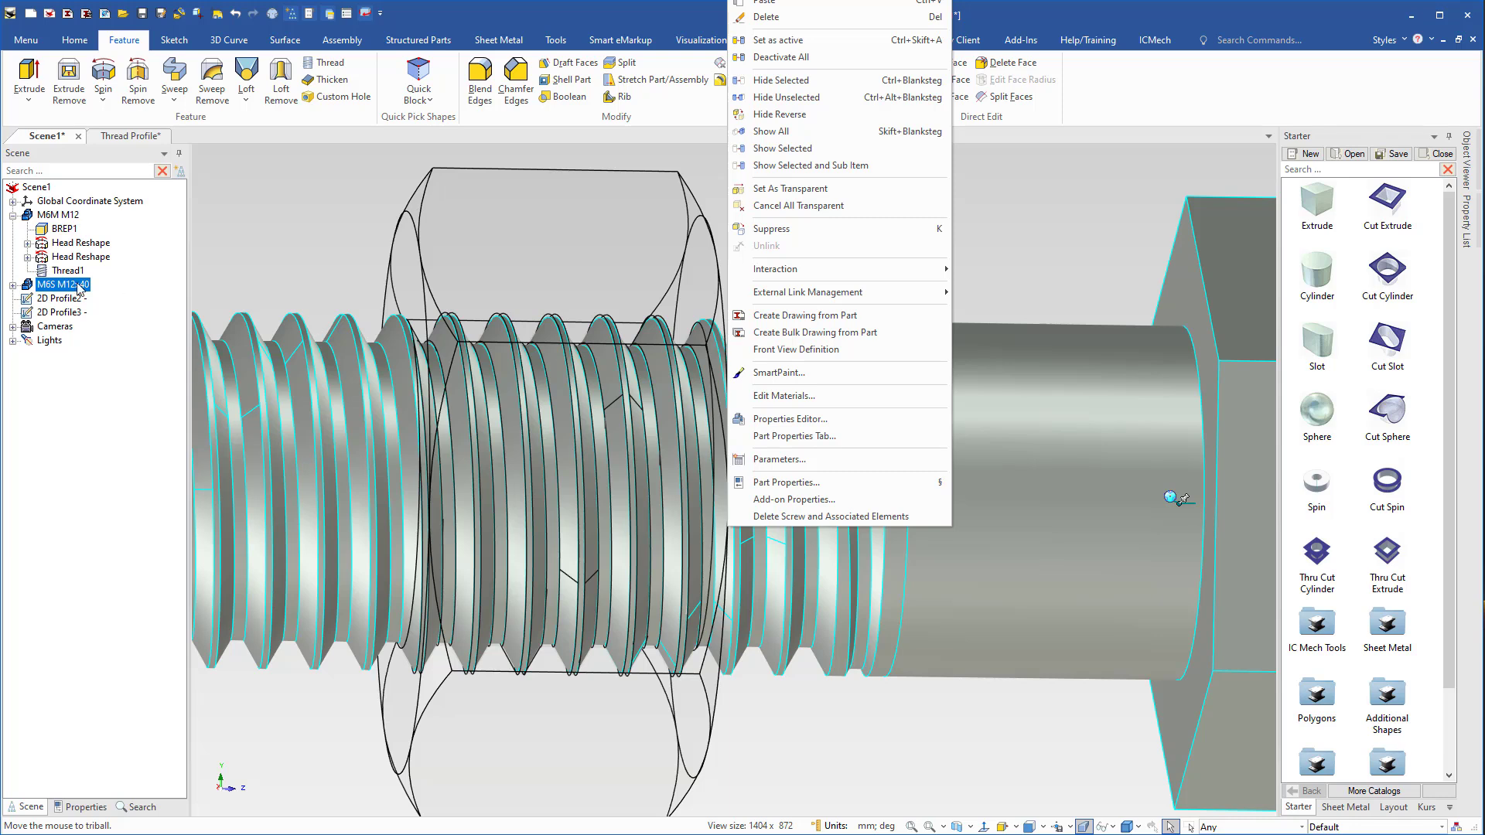
click(41, 287)
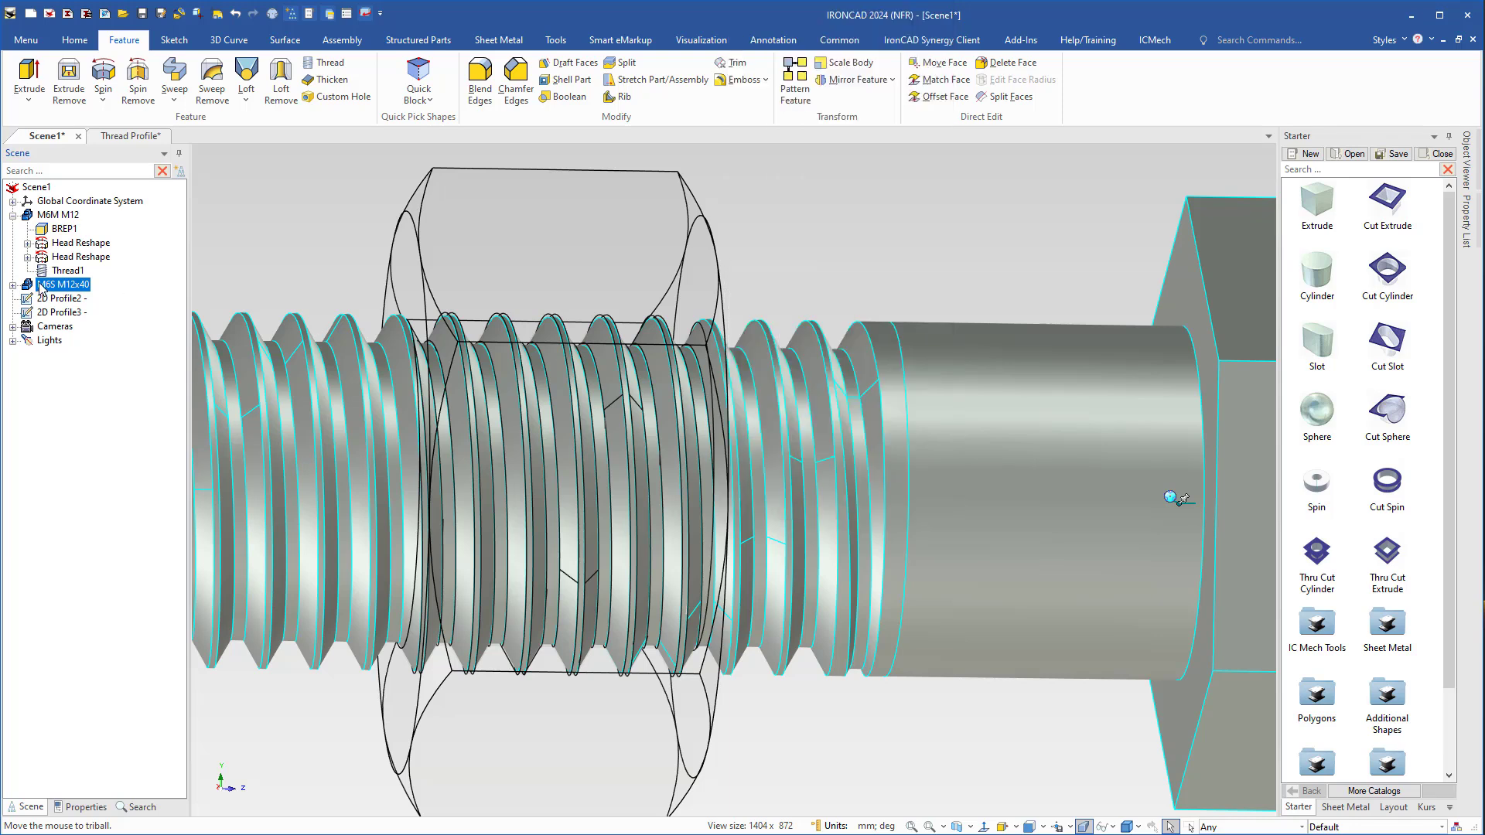
click(405, 235)
right_click(41, 216)
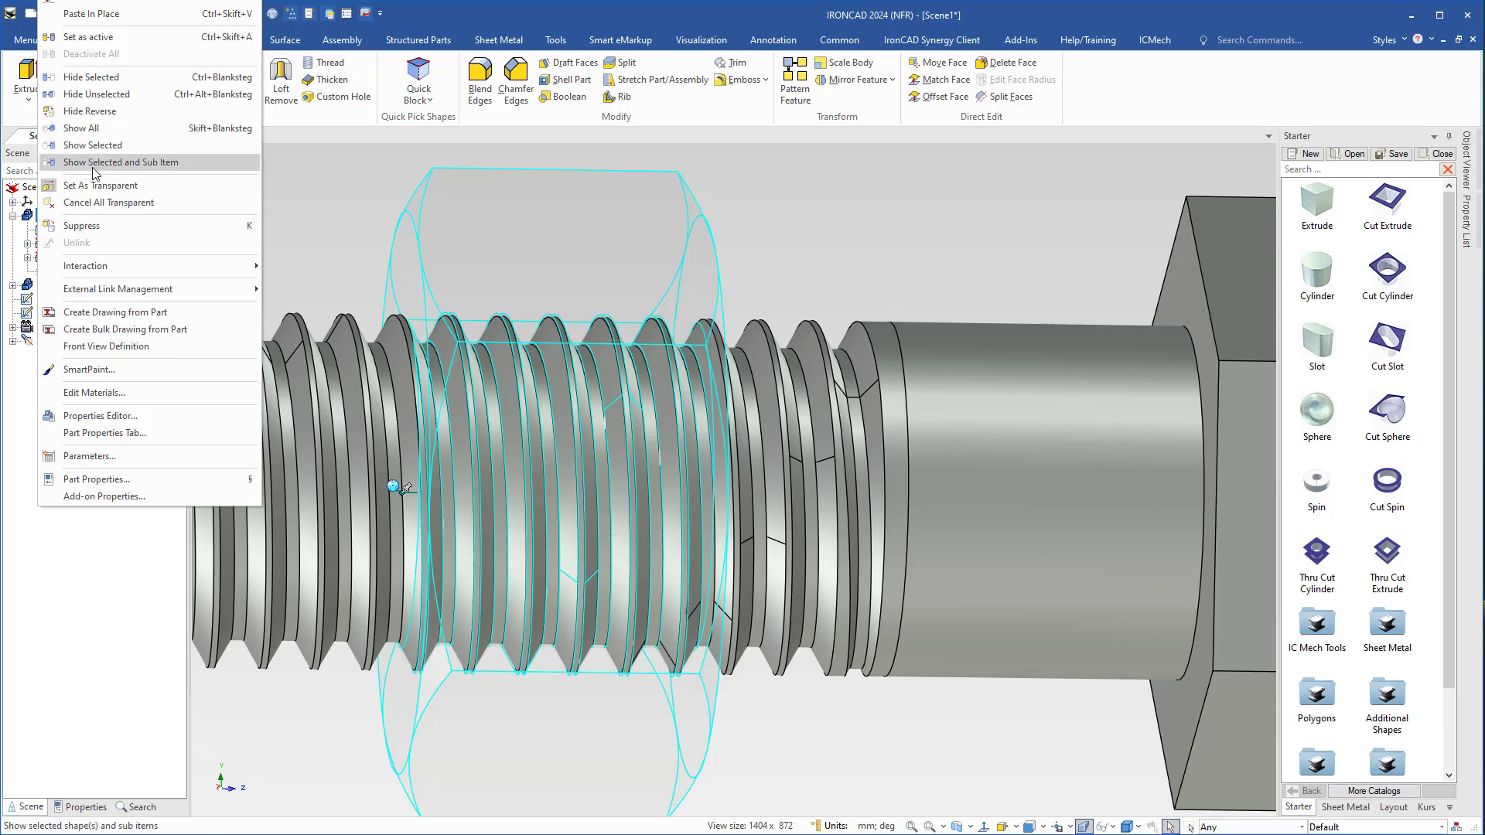
click(76, 205)
click(811, 305)
scroll(546, 473, down, 6)
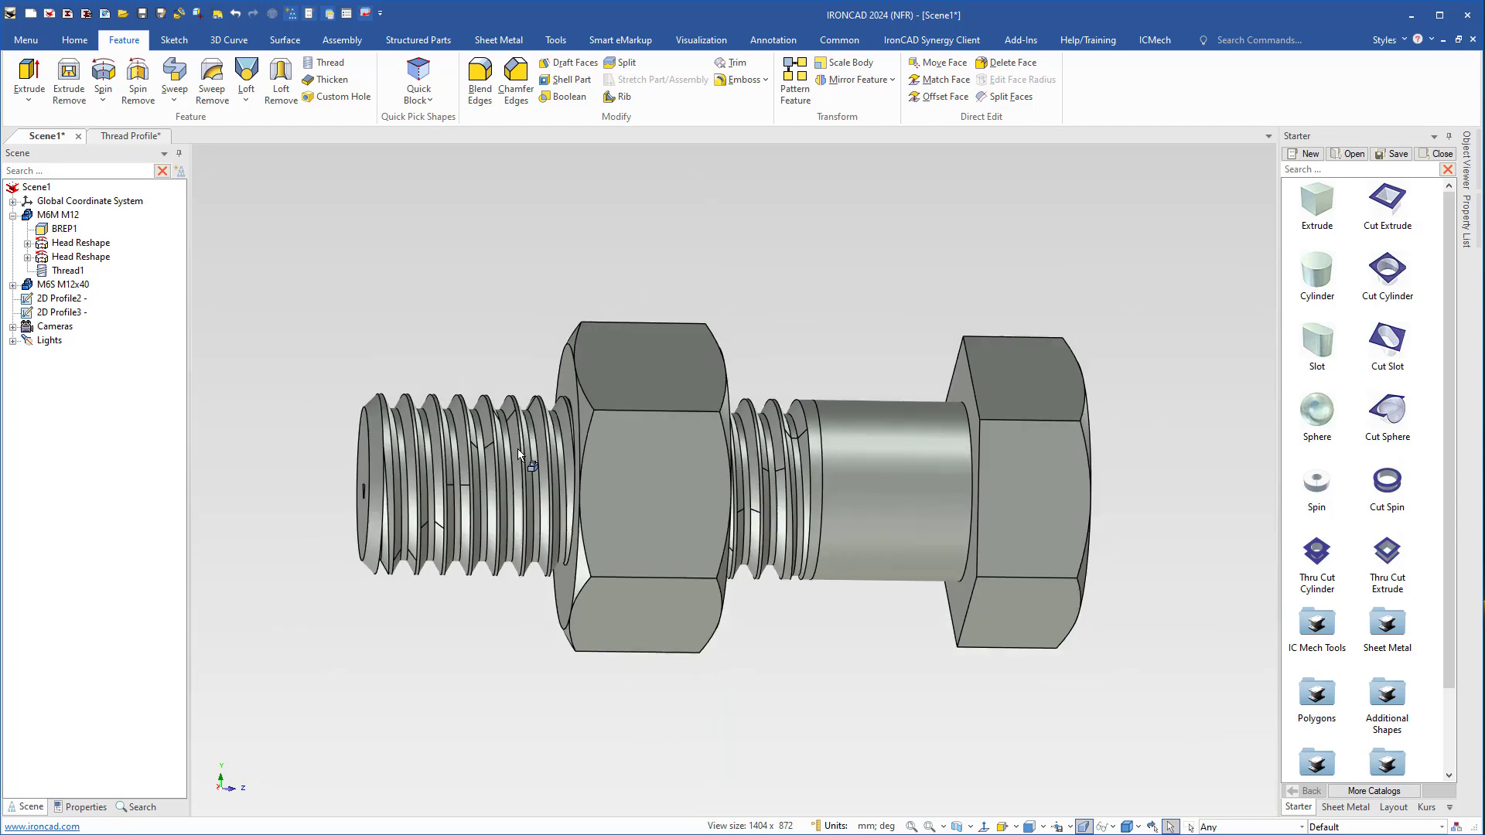
middle_drag(671, 501, 769, 550)
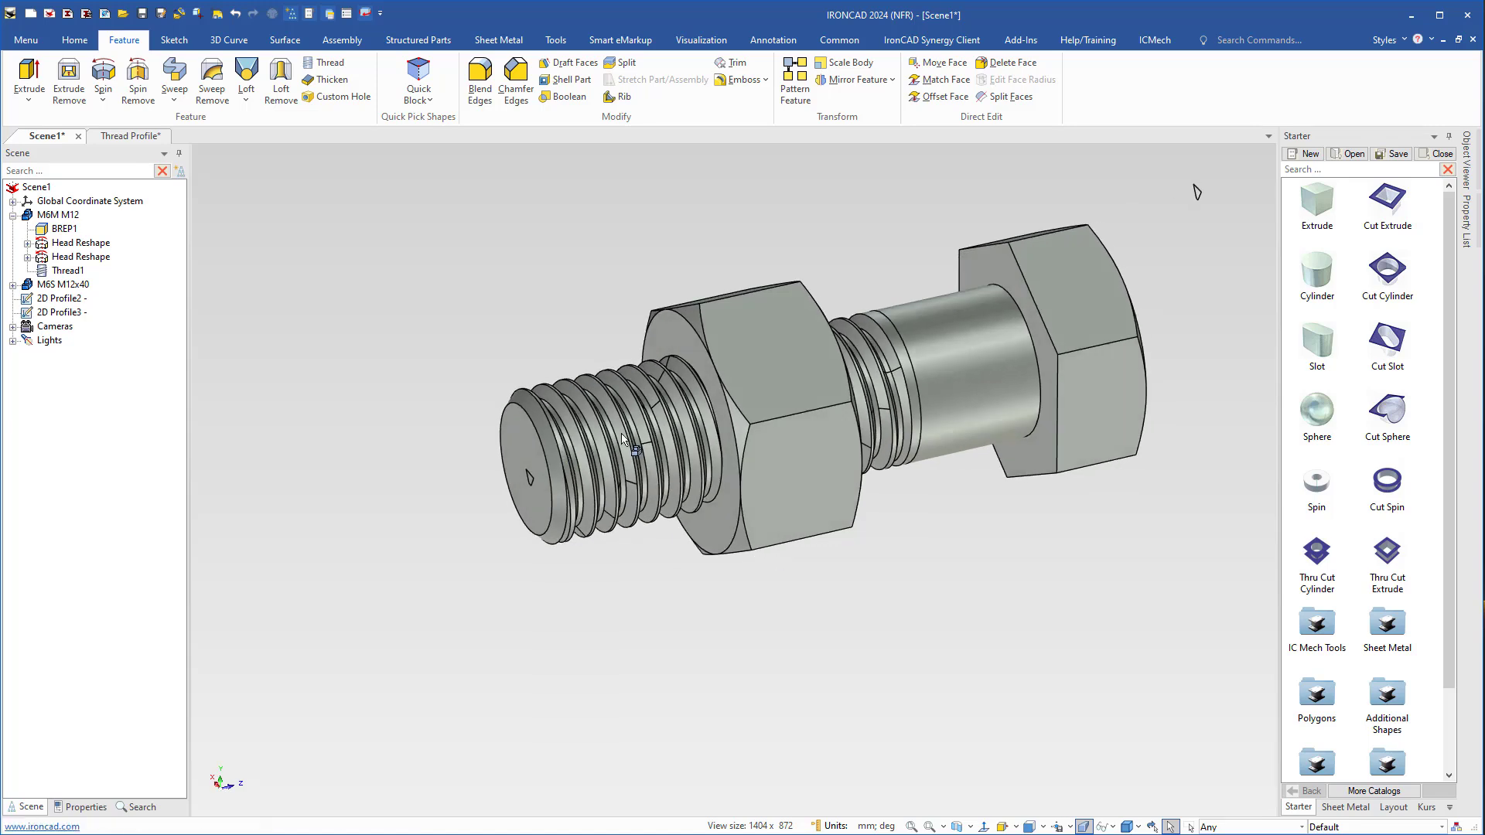
shift+middle_drag(735, 443, 575, 536)
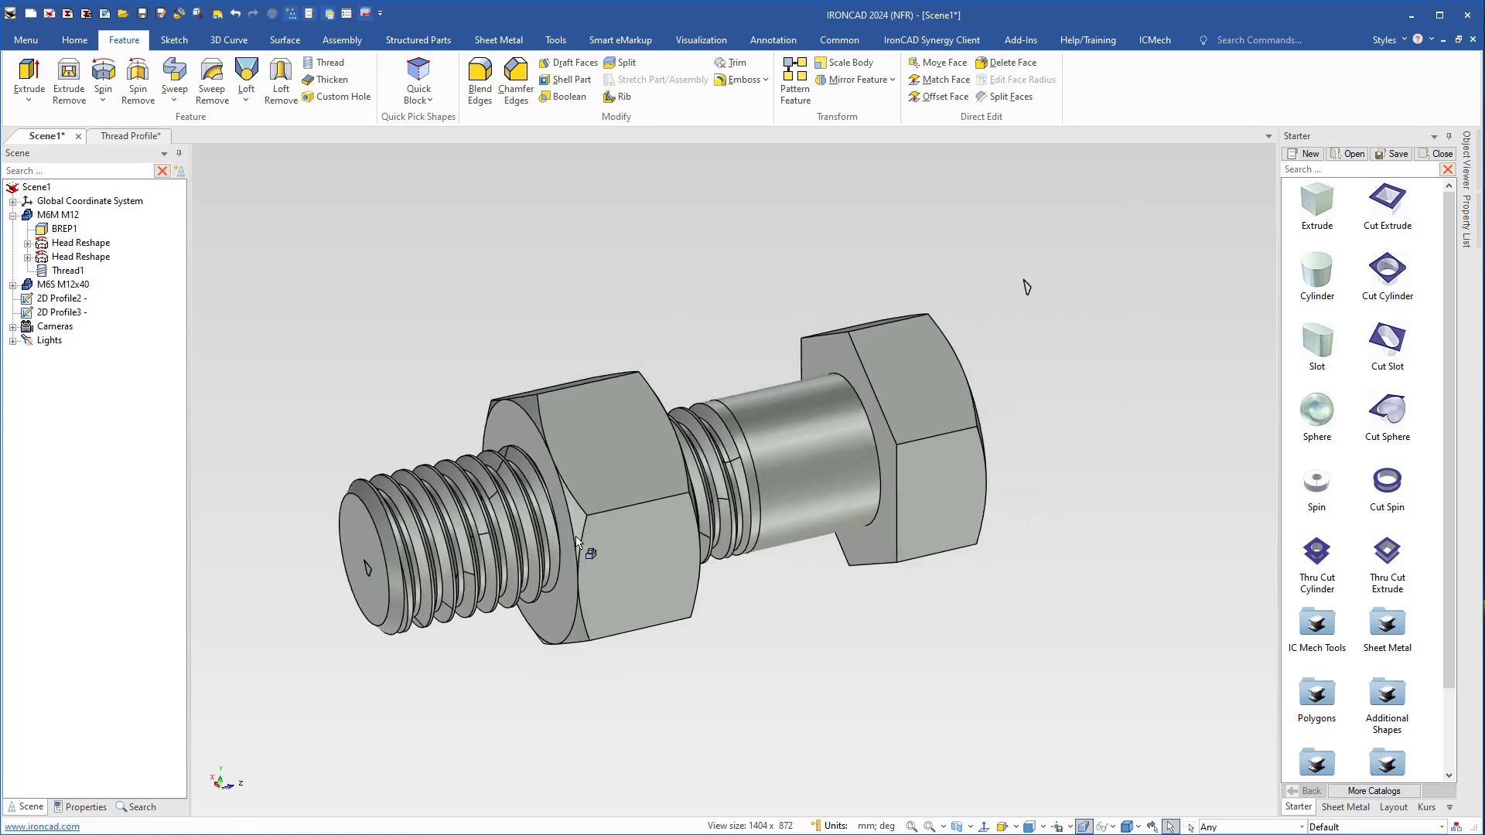